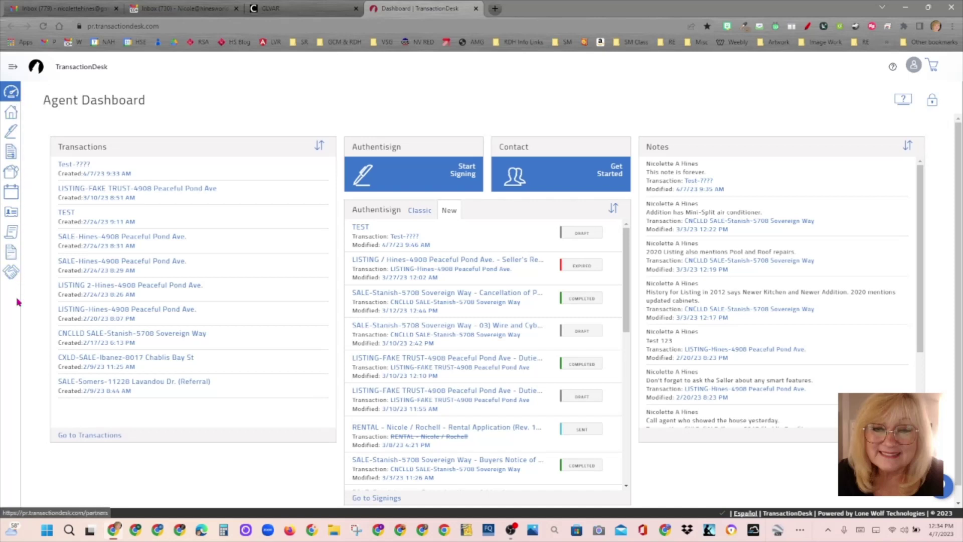
- Expand the sidebar so section names like Dashboard, Transactions, Forms, Tasks and Contacts appear
click(15, 76)
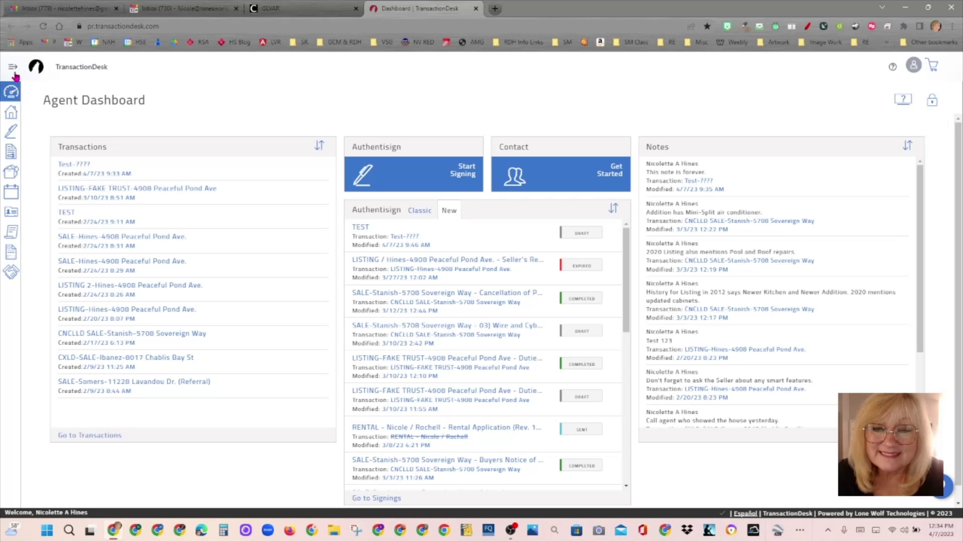
click(14, 73)
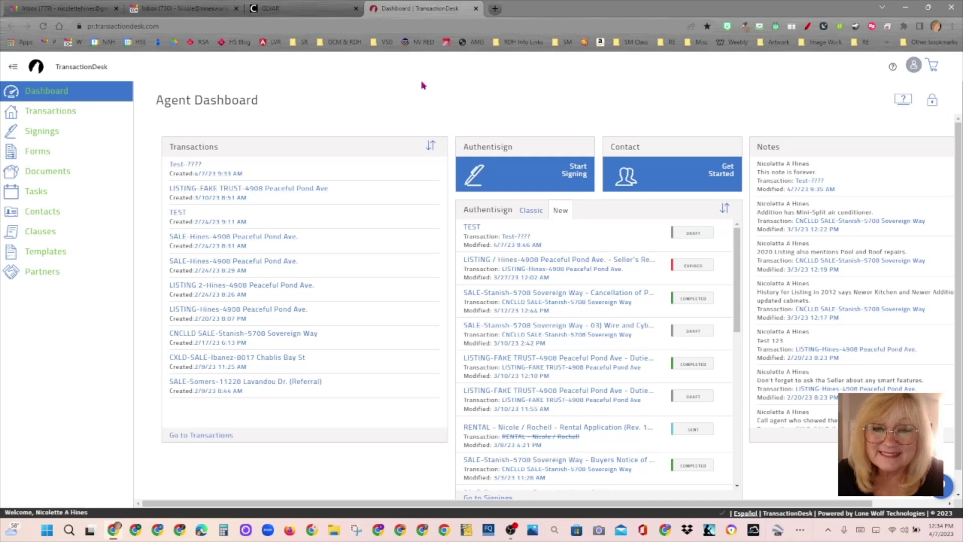
- Collapse the sidebar to icons only and unlock the Agent Dashboard layout for editing
click(14, 67)
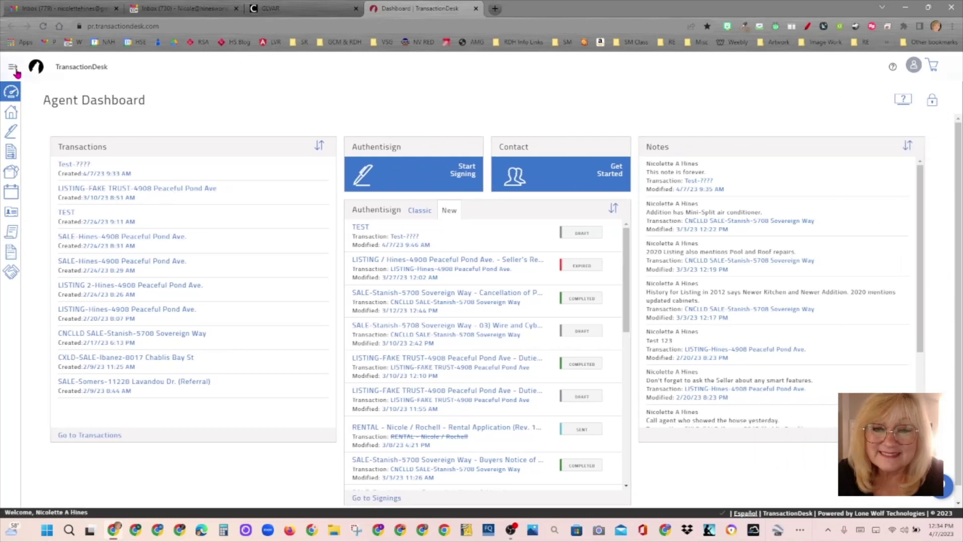
click(932, 105)
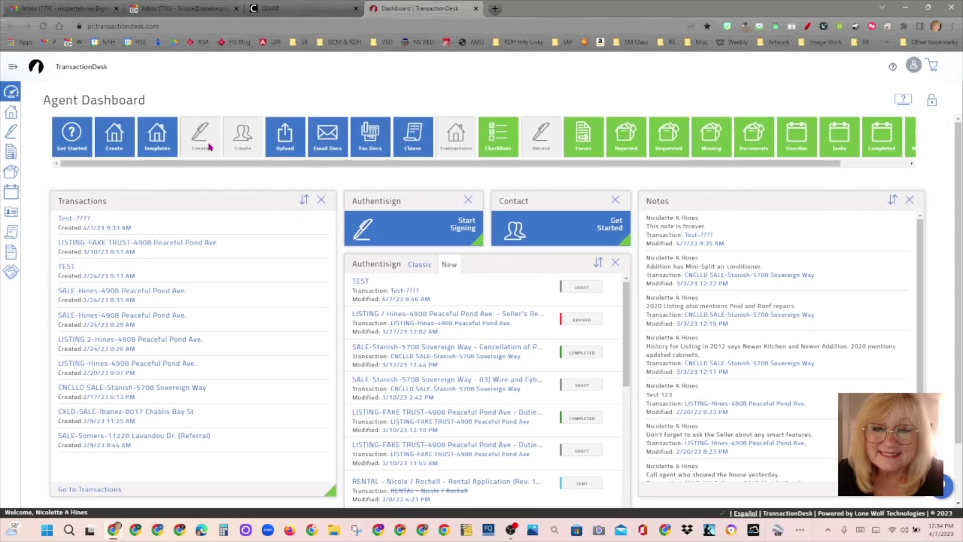
drag(696, 163, 472, 171)
click(366, 231)
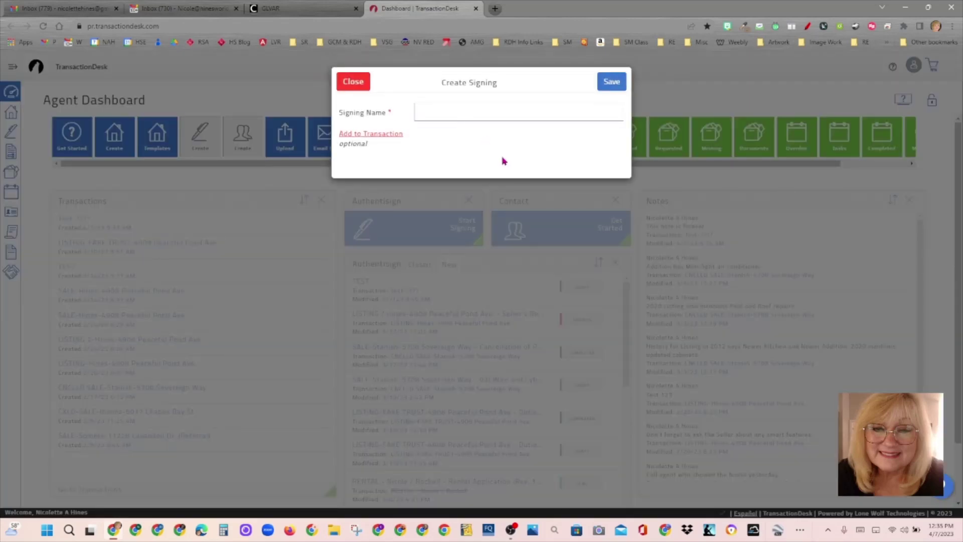
click(353, 83)
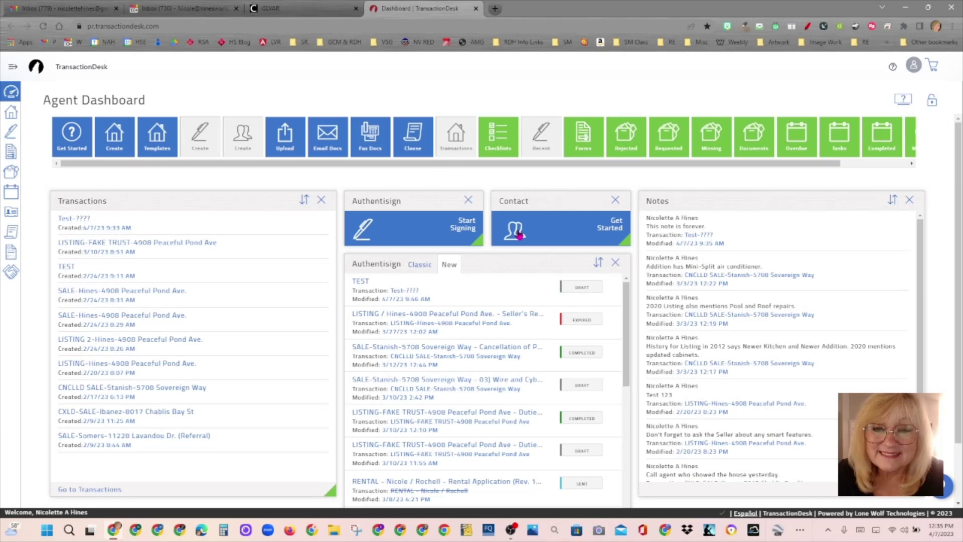
click(519, 232)
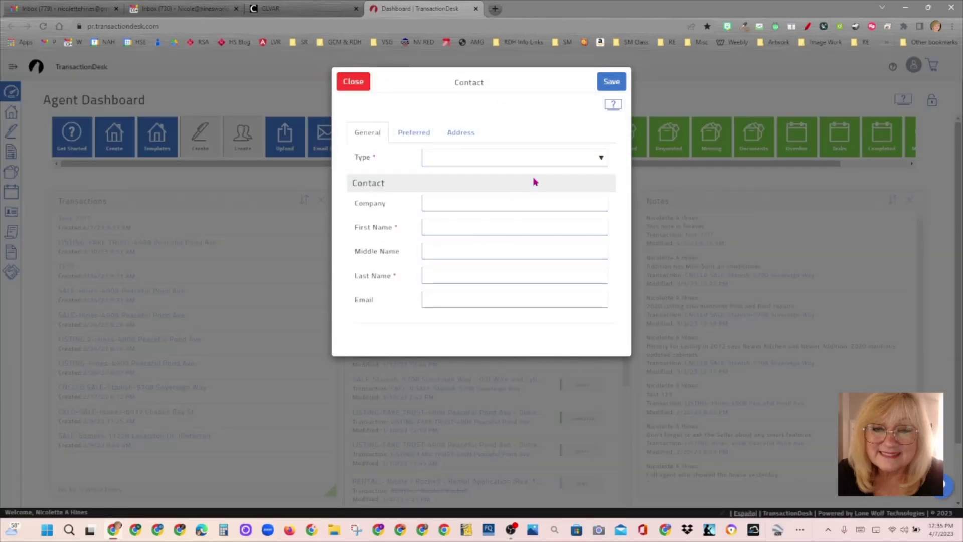
click(354, 83)
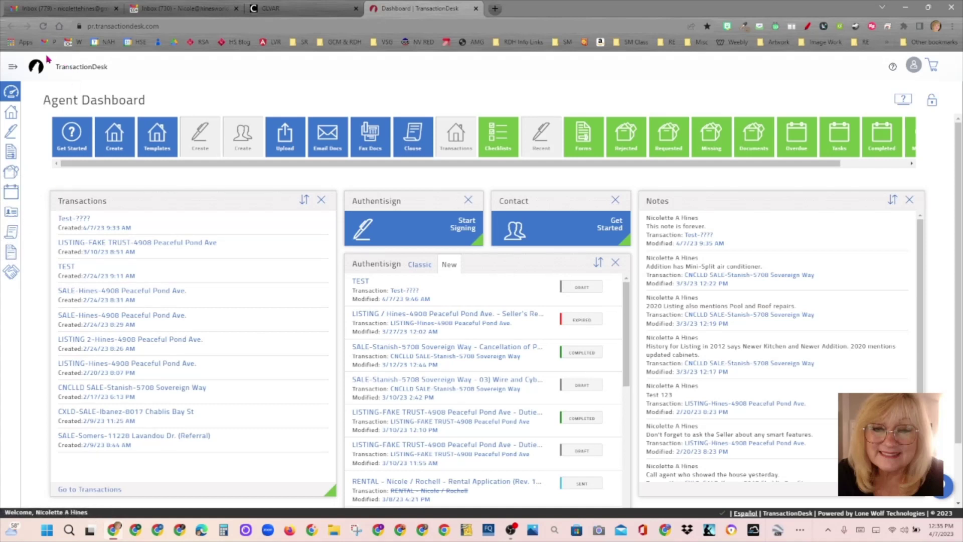
click(14, 69)
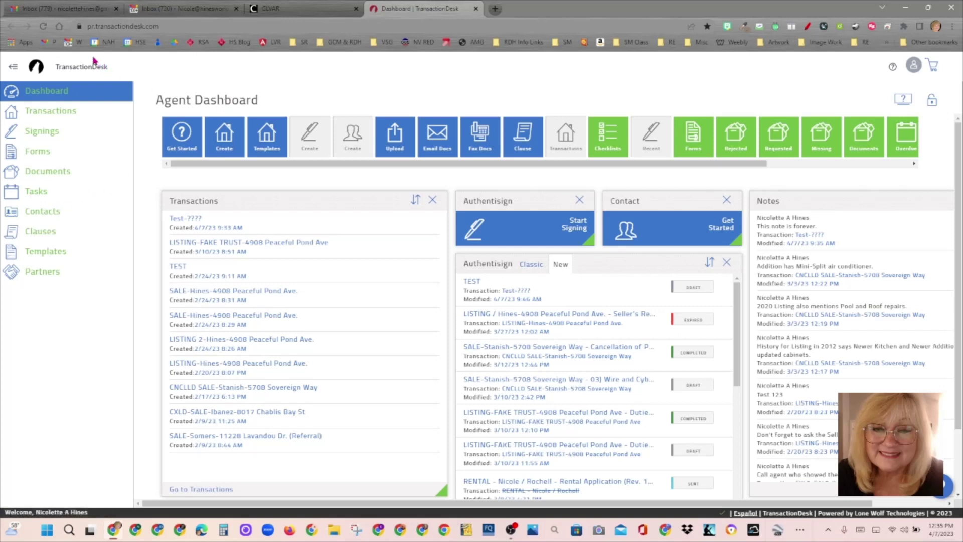
click(10, 67)
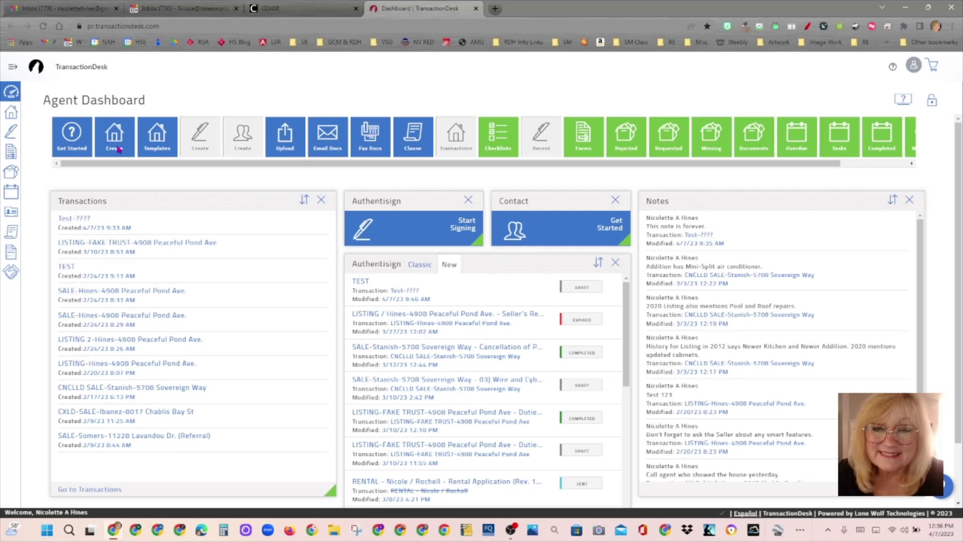
drag(115, 134, 412, 274)
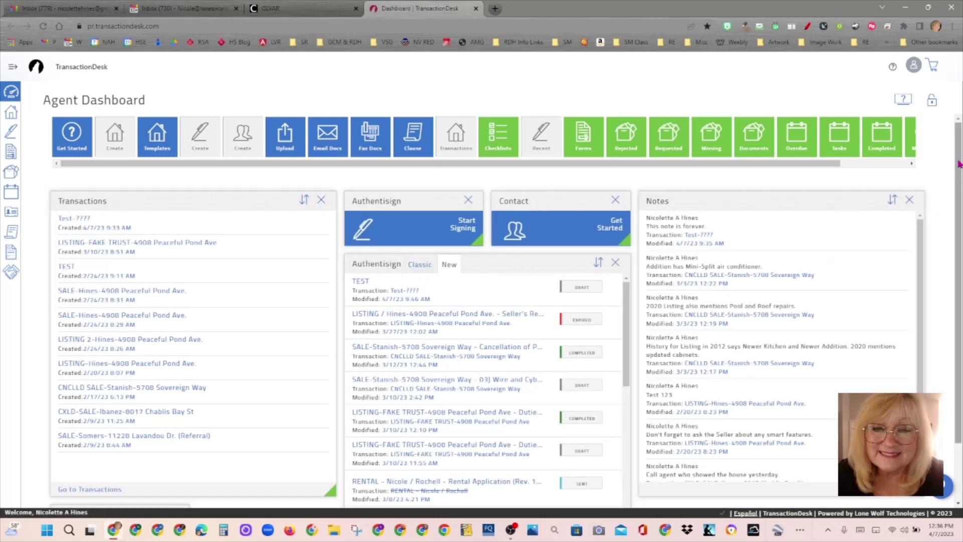
scroll(960, 315, down, 1)
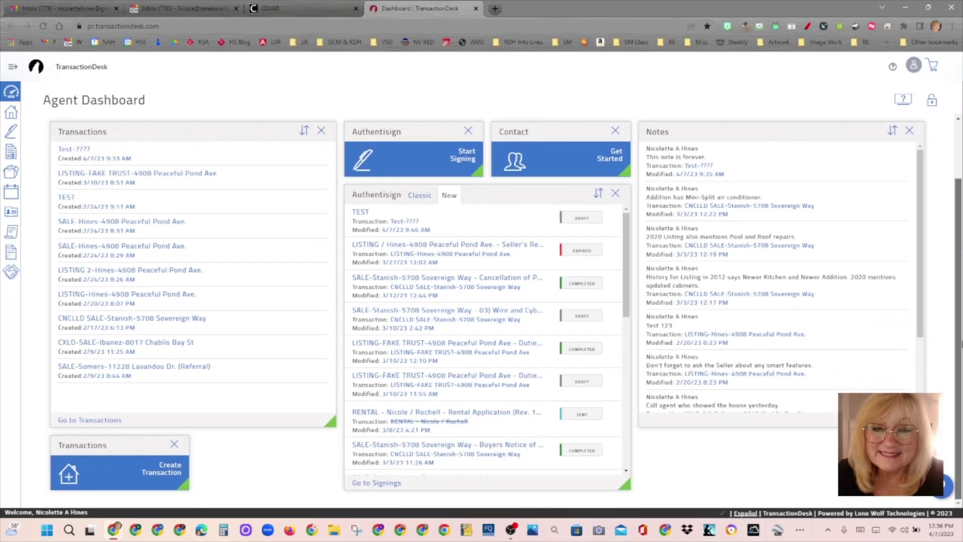
click(117, 444)
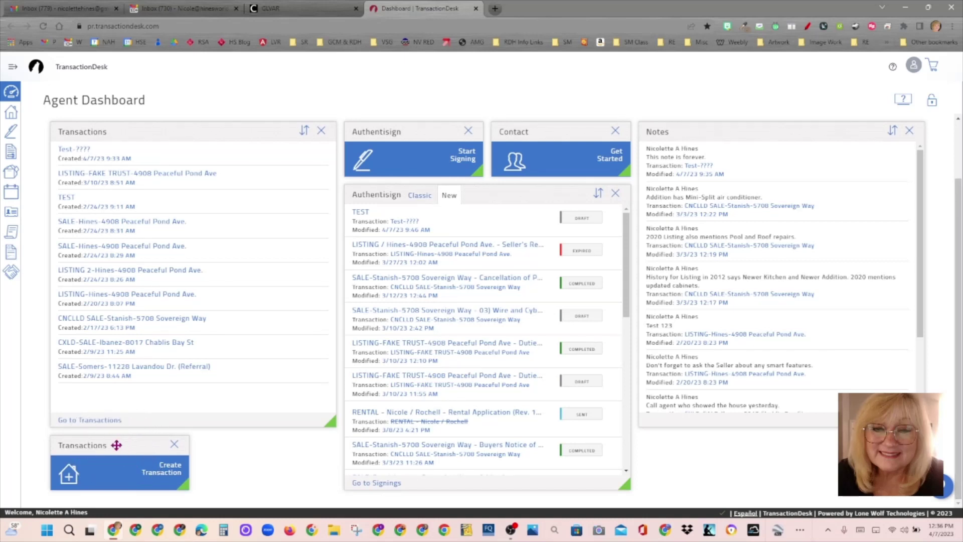
drag(117, 445, 415, 191)
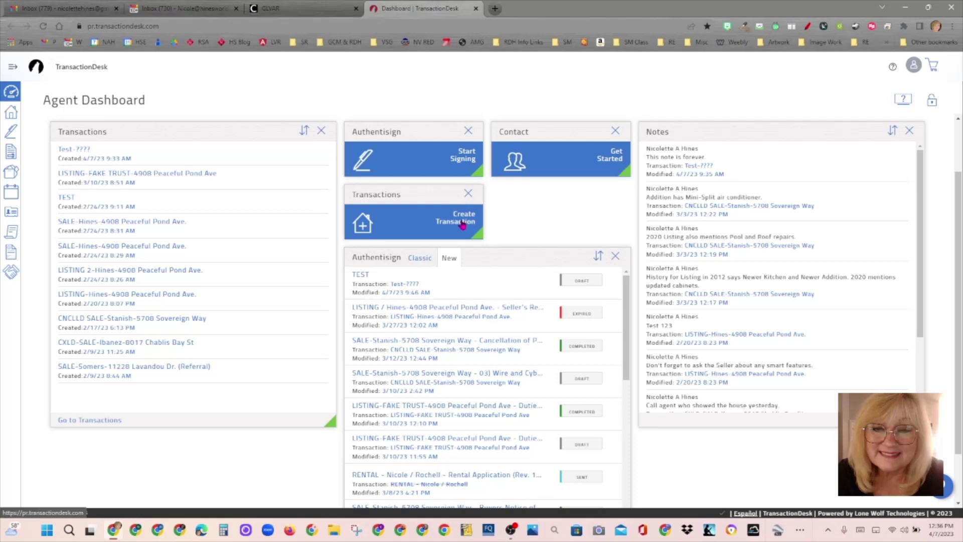
click(468, 194)
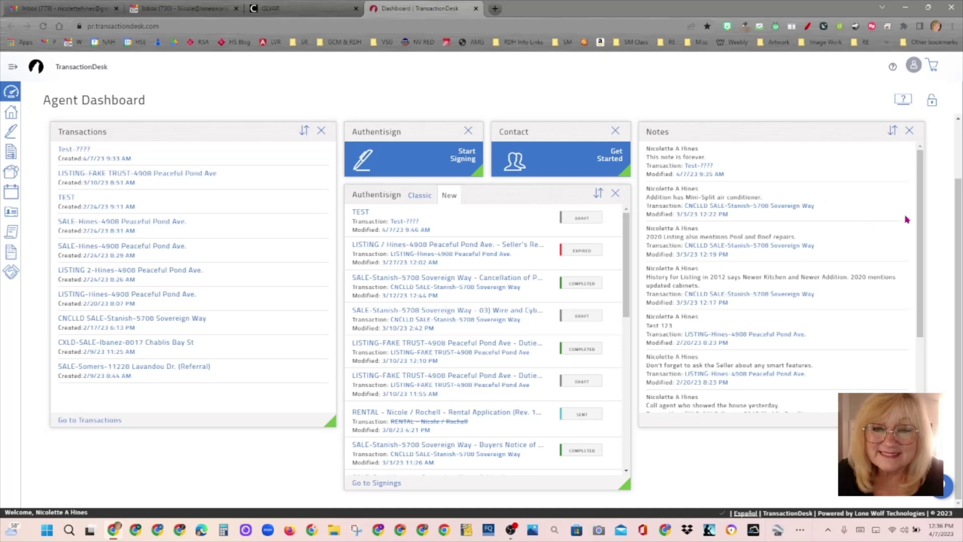
scroll(958, 301, up, 2)
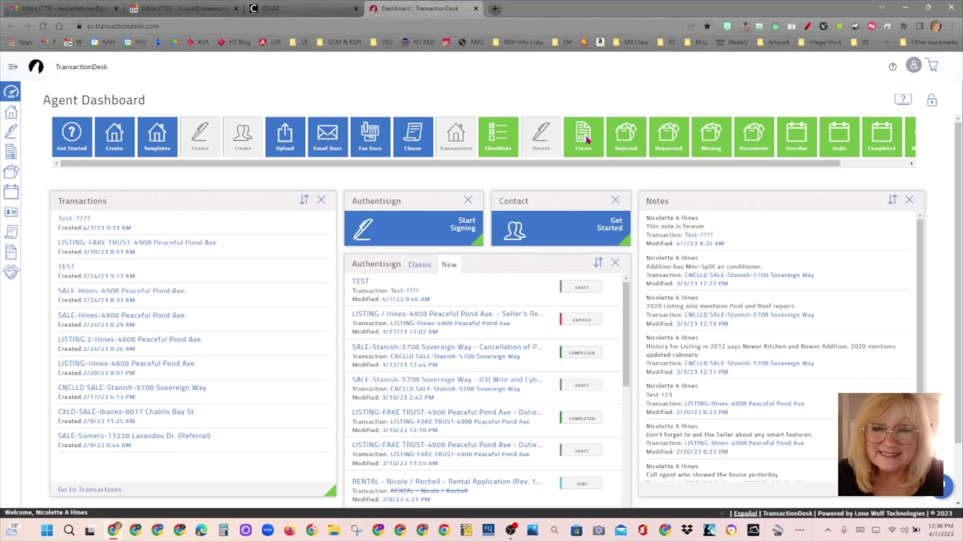
- Place a Forms widget below the Transactions widget and adjust its size
drag(583, 138, 638, 197)
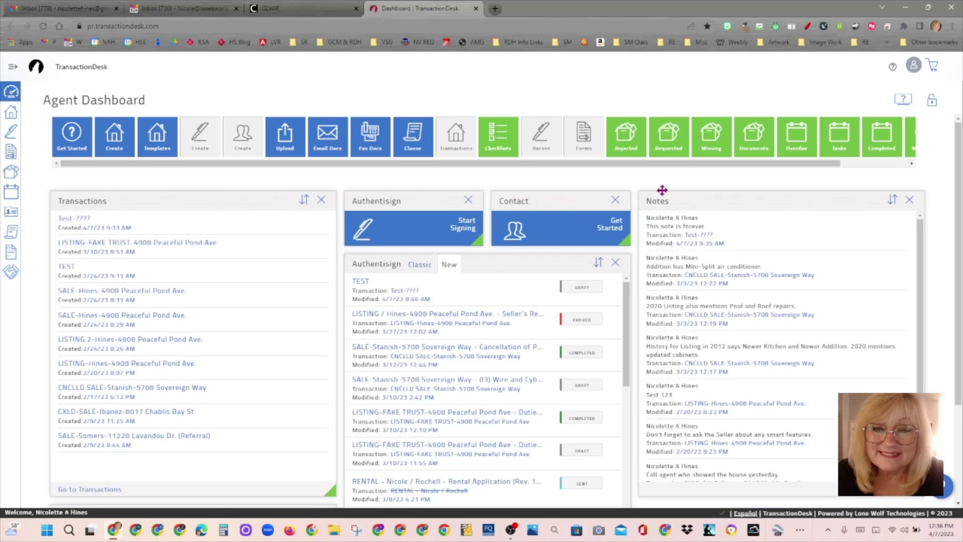
scroll(760, 195, down, 3)
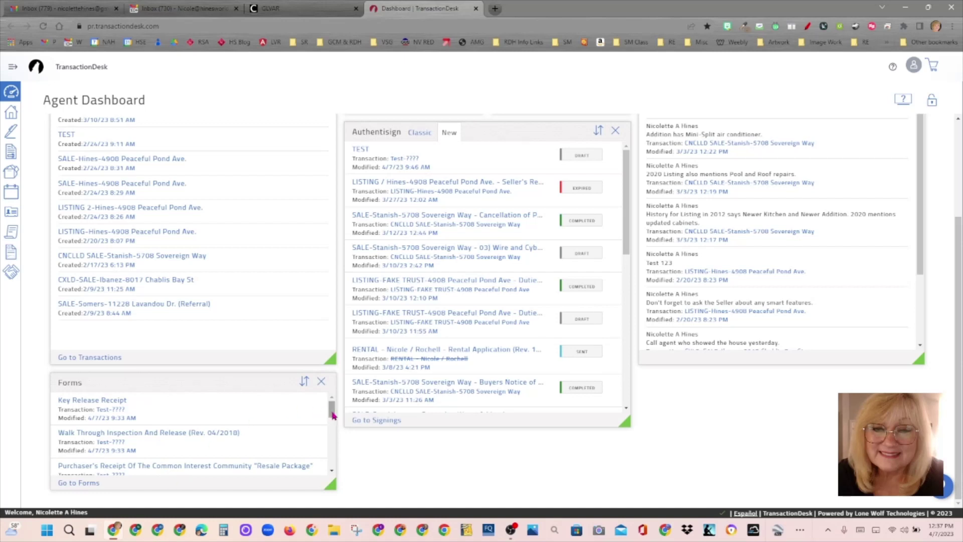
drag(332, 412, 344, 470)
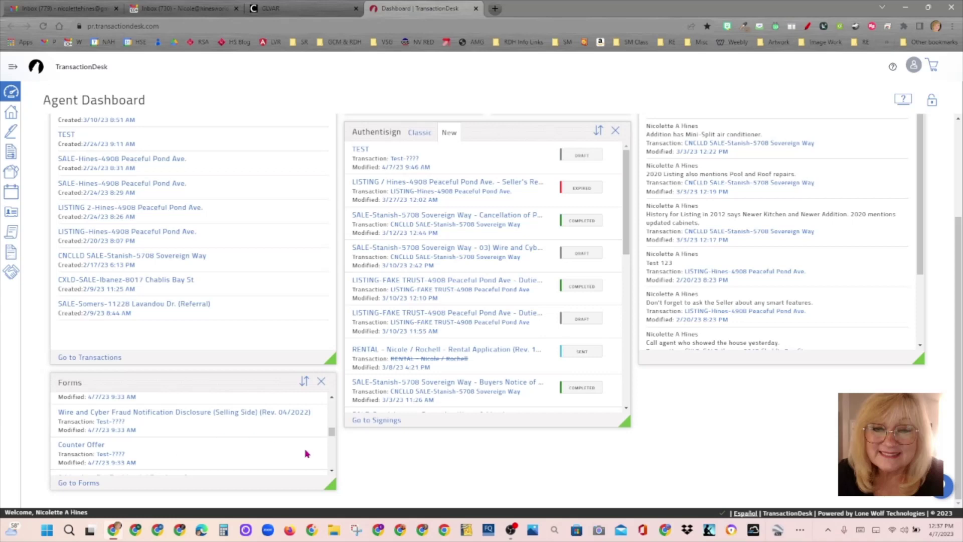
drag(332, 433, 335, 447)
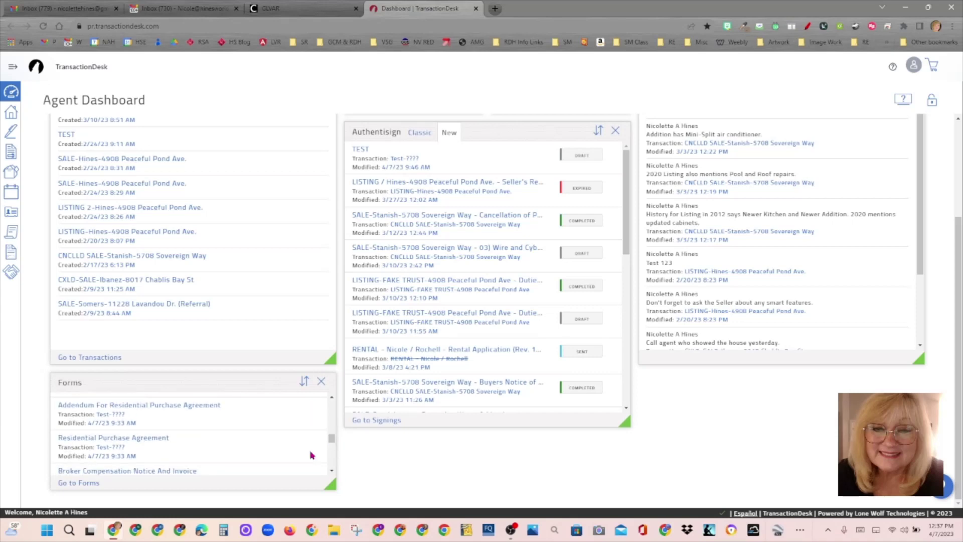
- Browse the Residential Forms folder in the forms library, then return to the Agent Dashboard
click(88, 484)
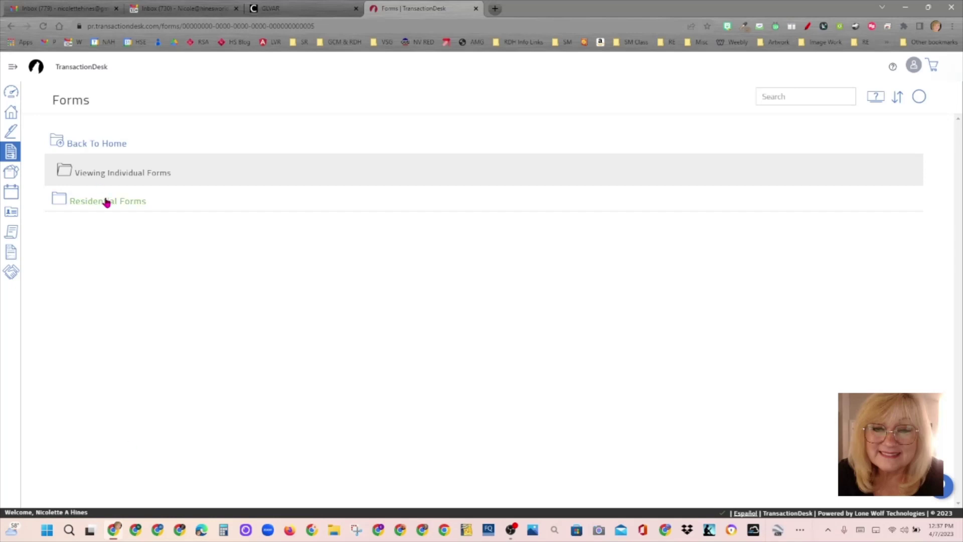
click(108, 201)
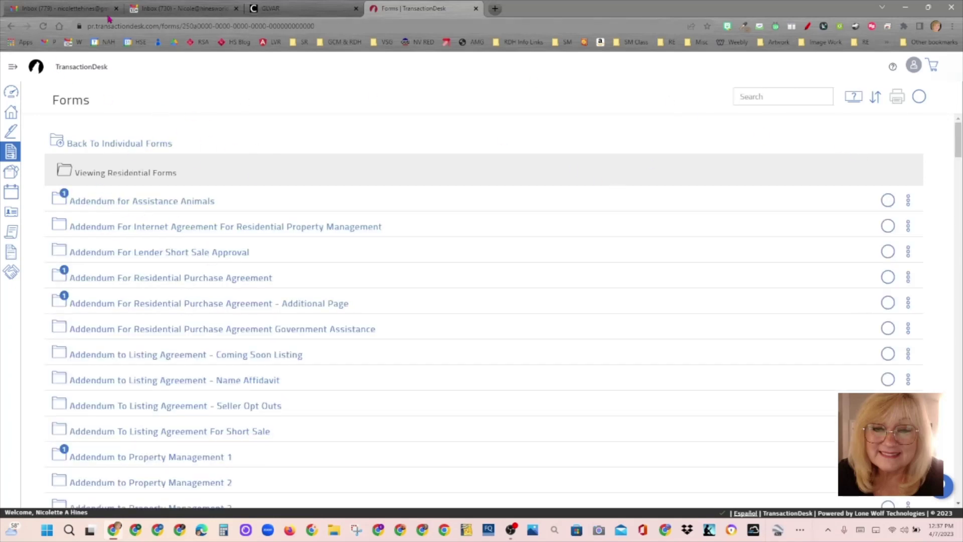
click(11, 26)
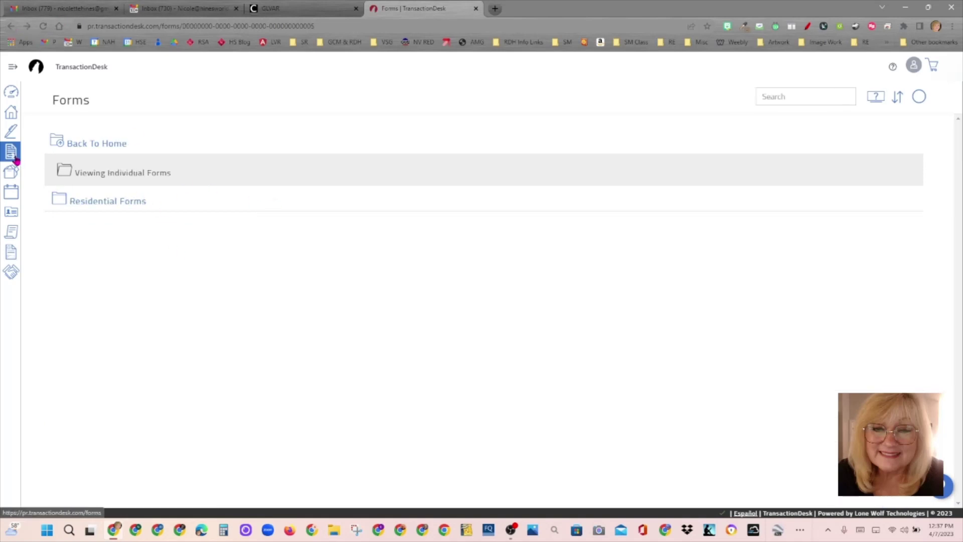
click(11, 91)
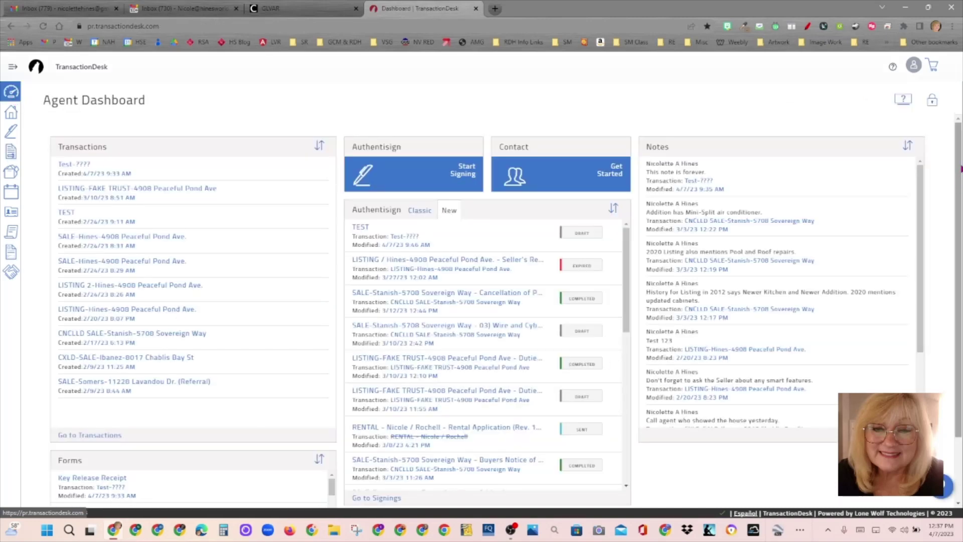
scroll(156, 466, down, 3)
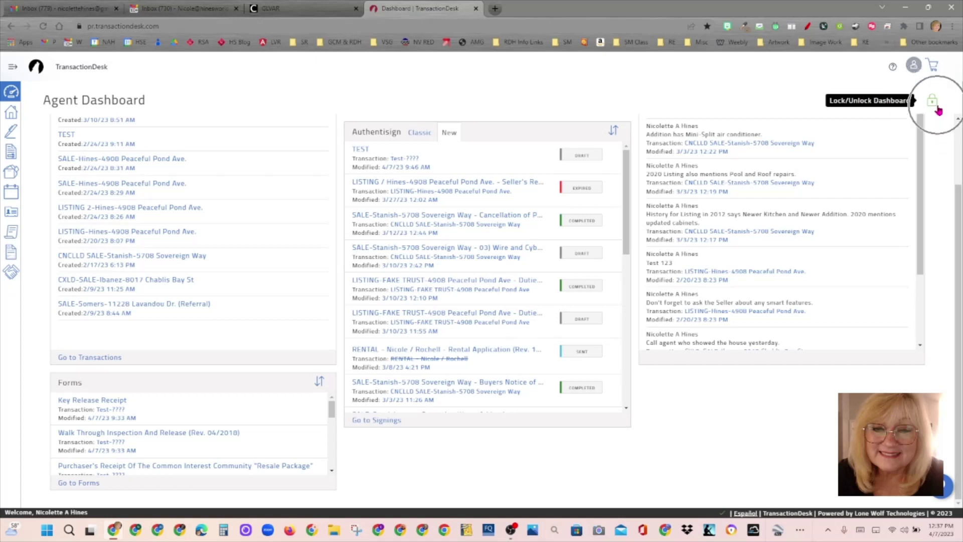
- Unlock the dashboard and reshape the Forms widget, first wider, then narrow and tall
click(936, 108)
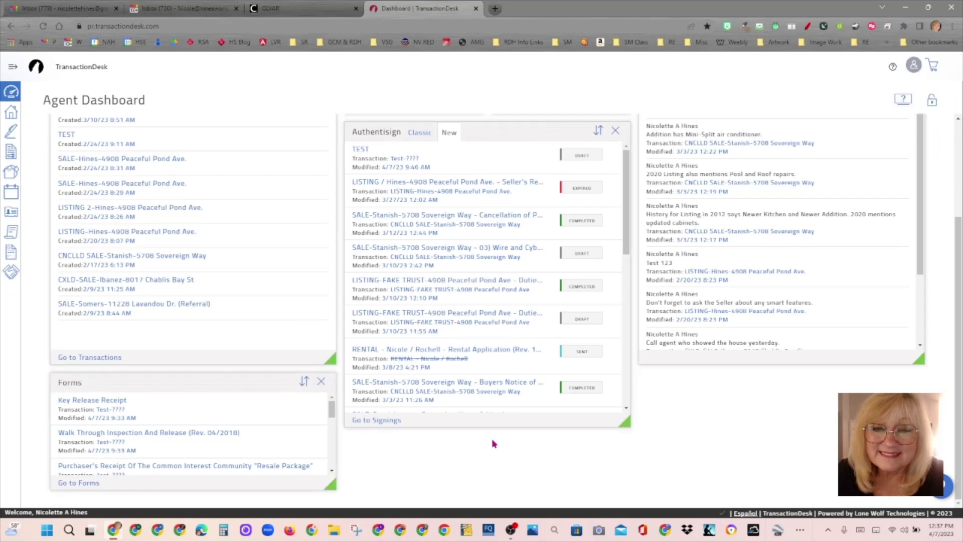
drag(331, 488, 719, 488)
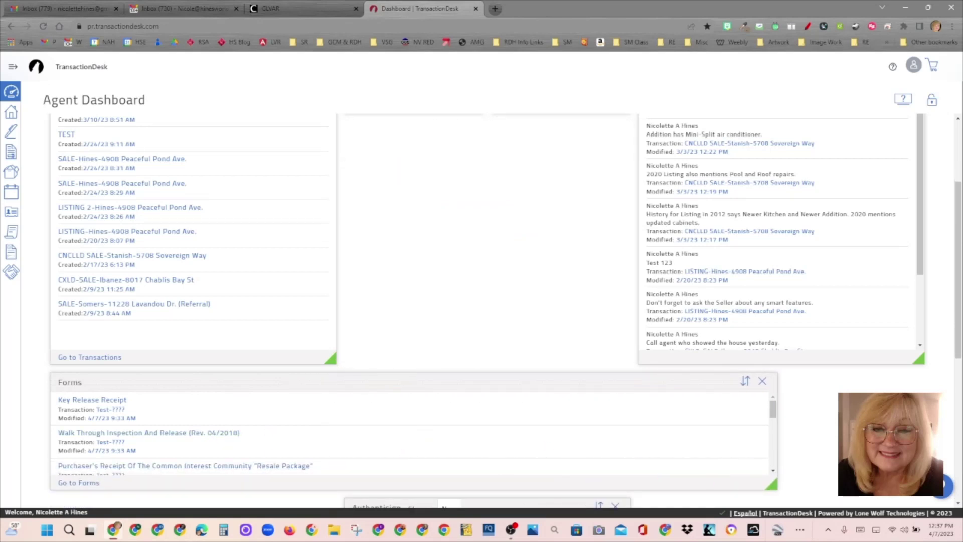
scroll(828, 243, down, 6)
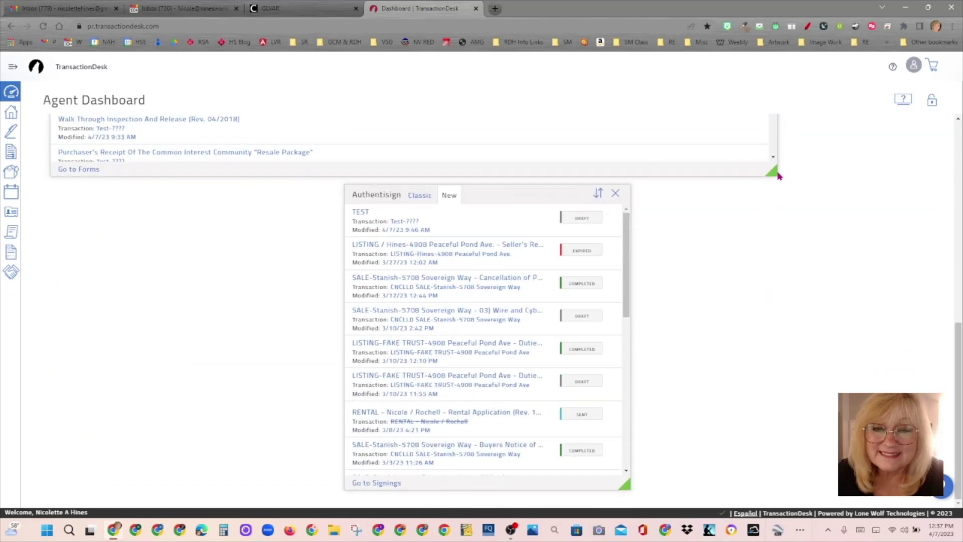
drag(769, 173, 318, 441)
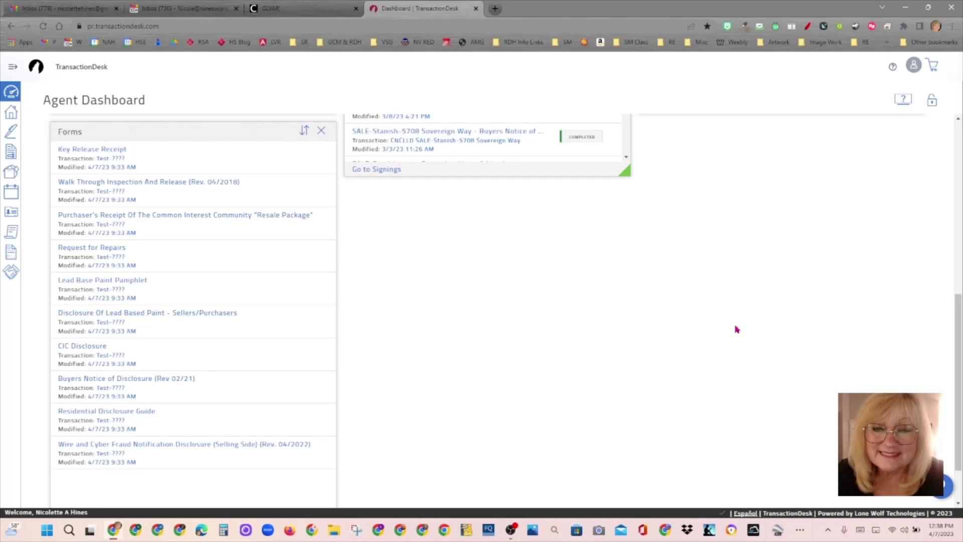
- Shorten the Transactions widget so the Forms widget sits directly beneath it
drag(957, 303, 957, 156)
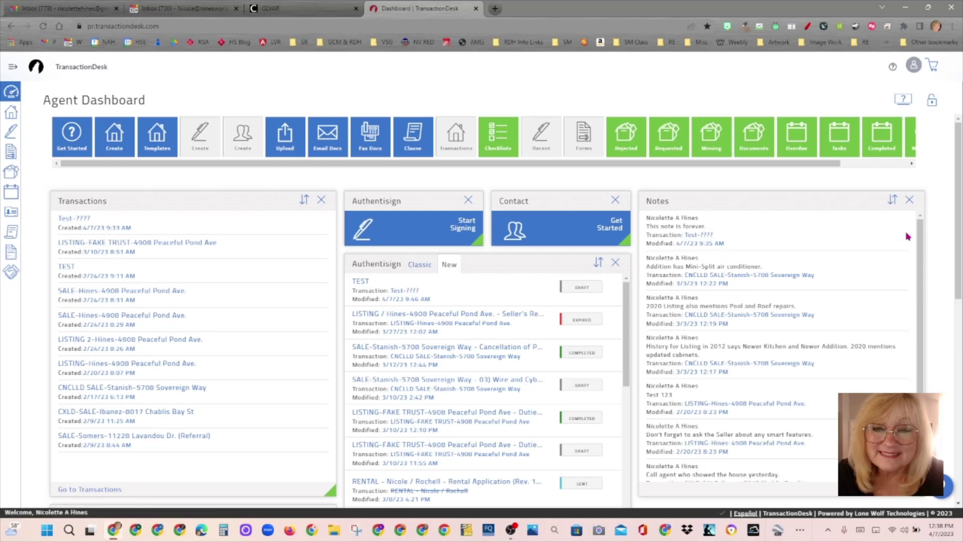
mouse_move(922, 231)
mouse_down()
mouse_move(933, 335)
mouse_move(924, 234)
mouse_up()
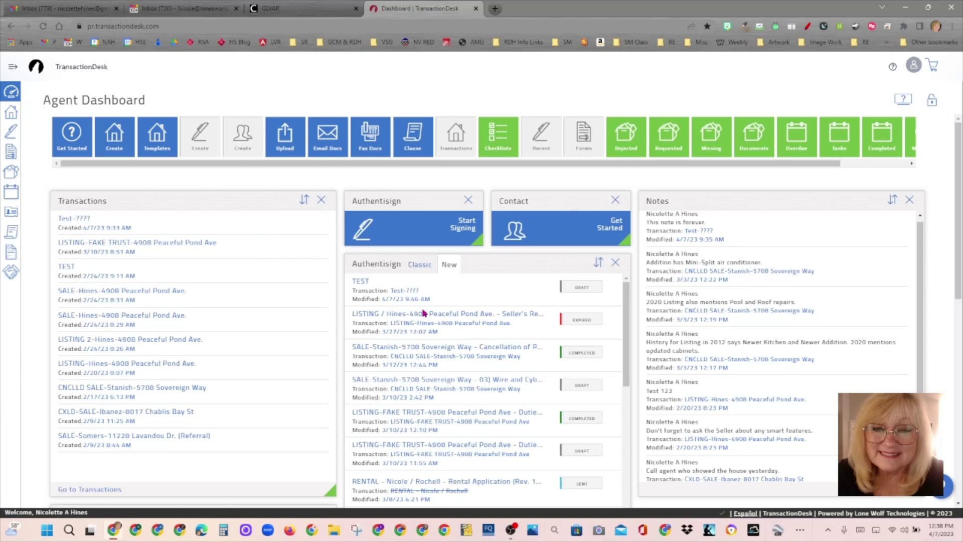
mouse_move(630, 293)
mouse_down()
mouse_move(635, 396)
mouse_move(637, 304)
mouse_up()
drag(331, 490, 346, 304)
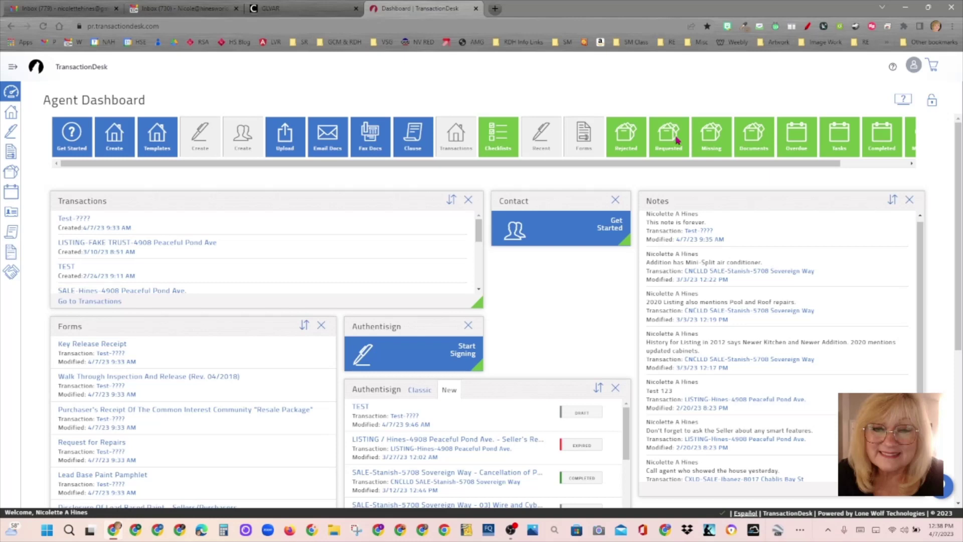
drag(677, 141, 615, 287)
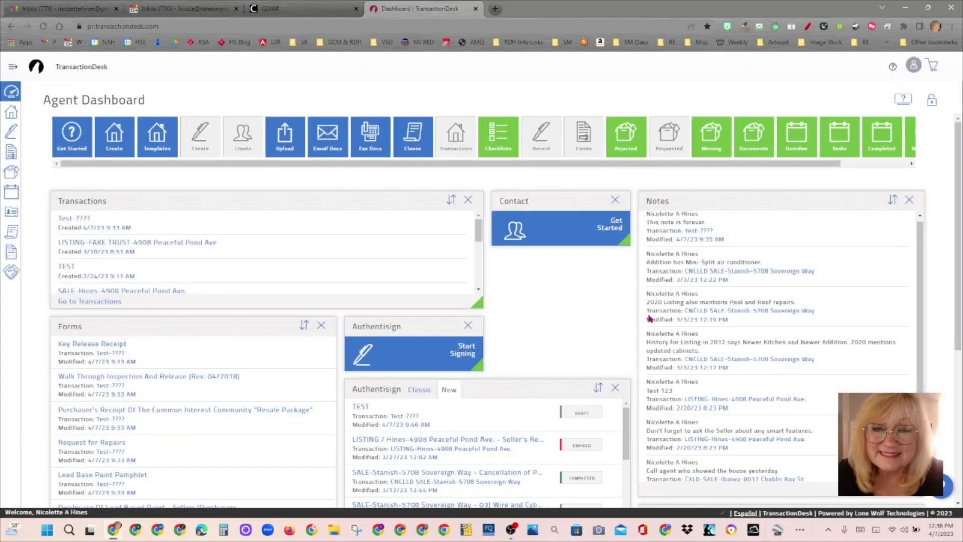
scroll(957, 251, down, 5)
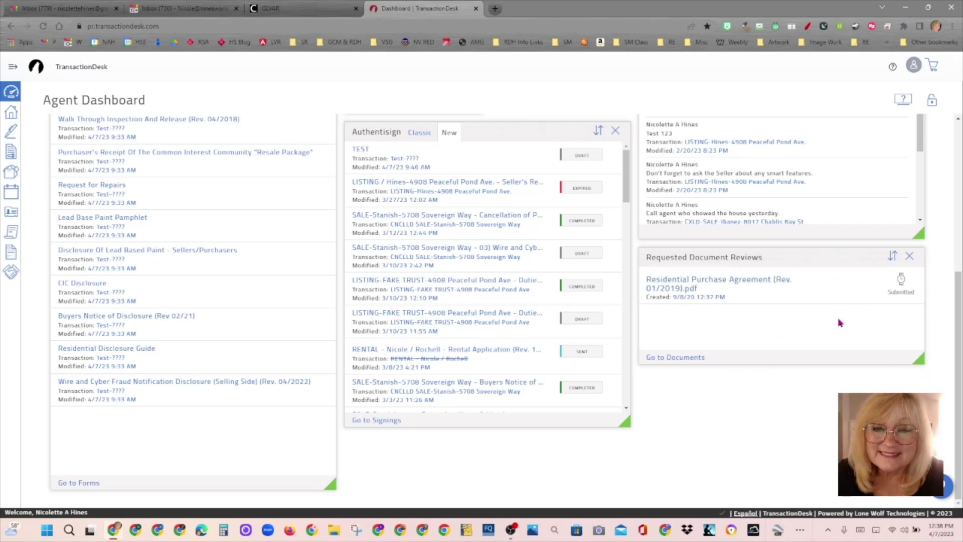
drag(921, 360, 928, 512)
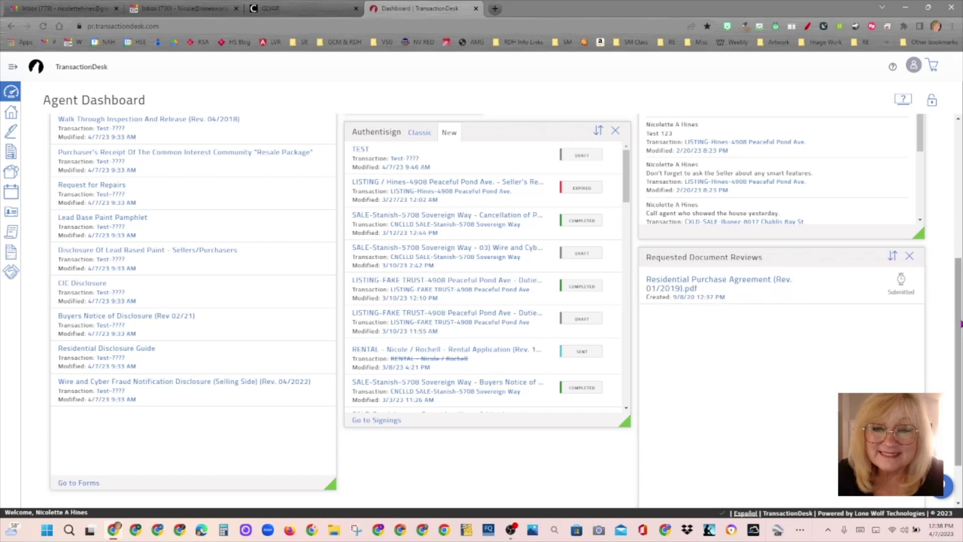
click(910, 255)
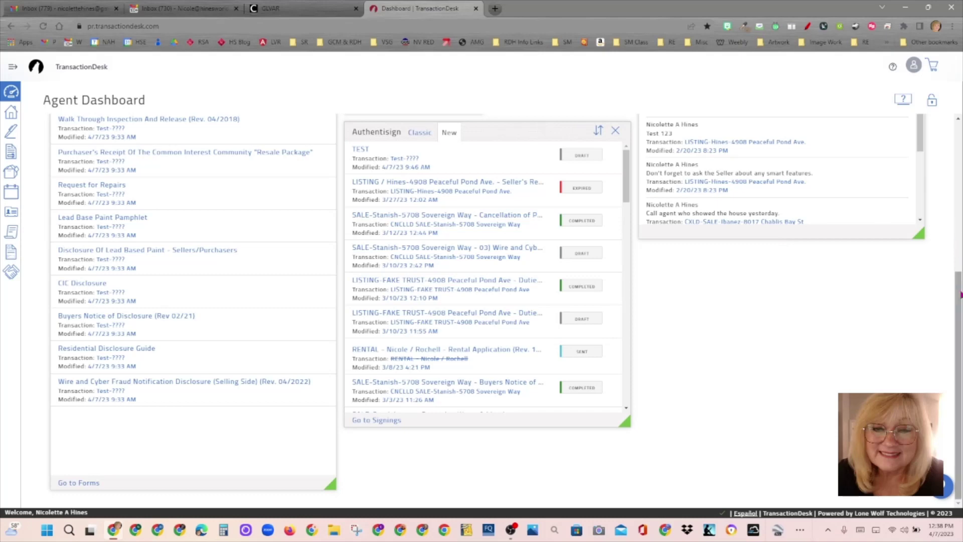
scroll(958, 247, up, 5)
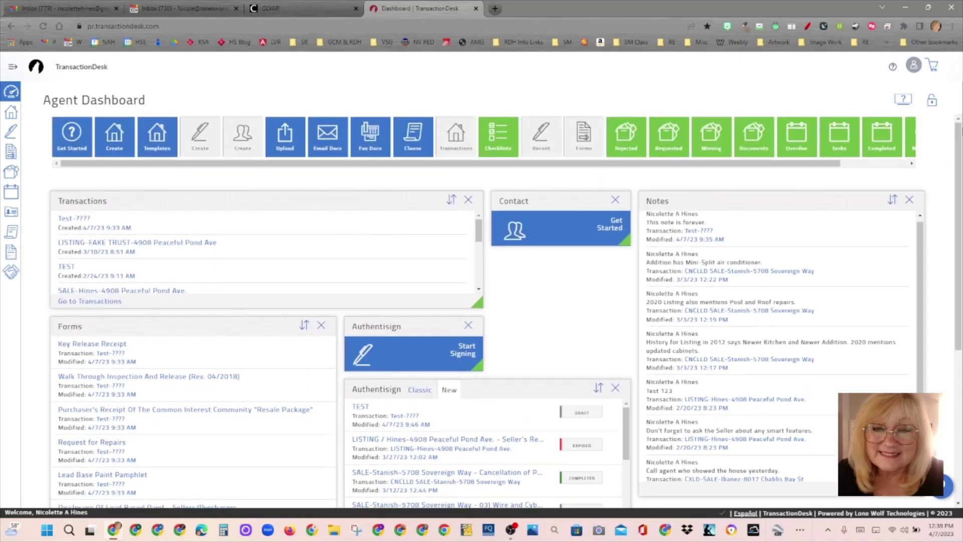
- Remove the Authentisign documents list, Notes and Forms widgets from the dashboard
click(615, 388)
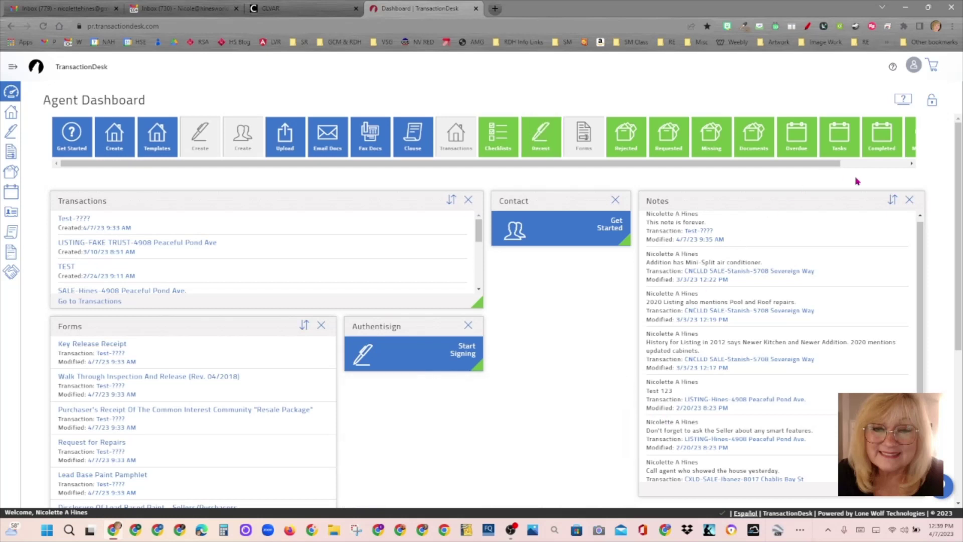
click(908, 201)
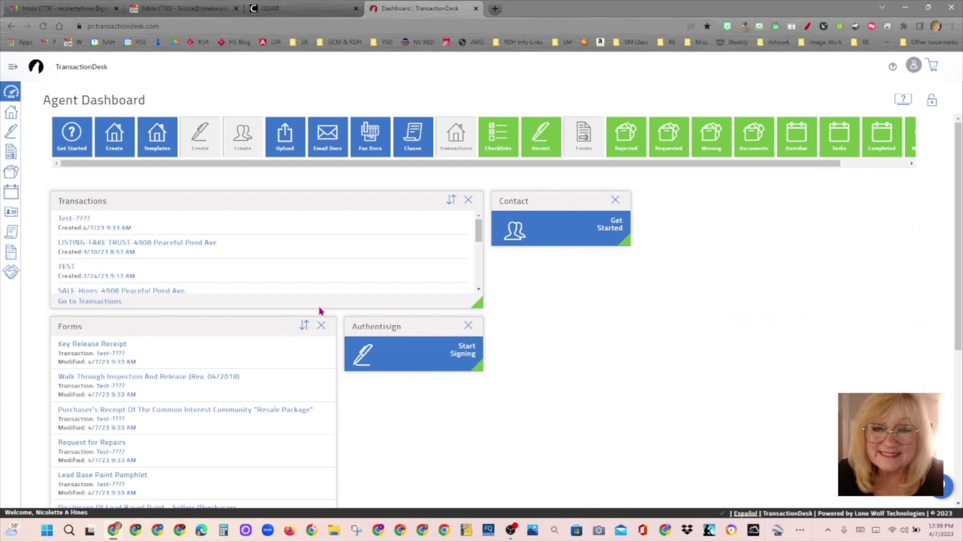
click(321, 326)
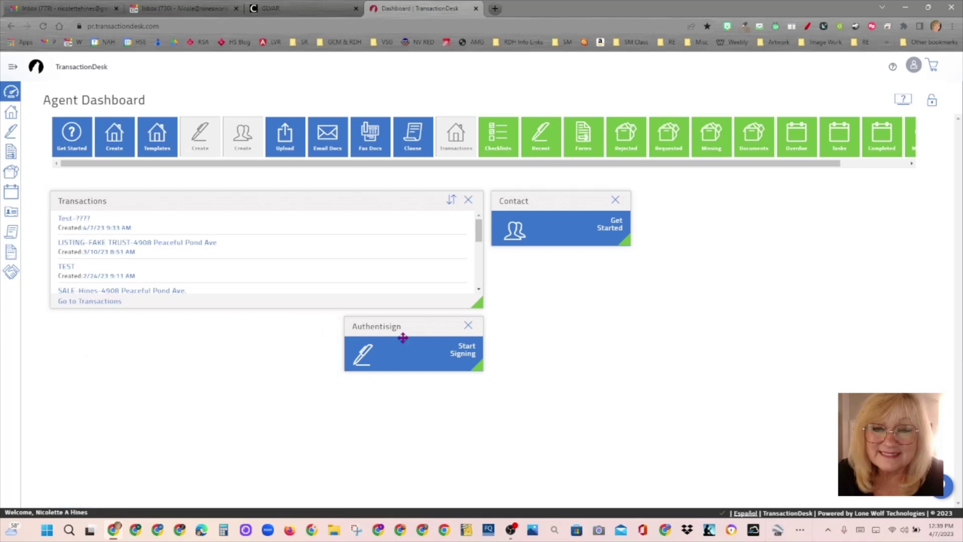
- Move Authentisign beside Contact, add a Create Transaction widget, and make the Transactions list taller
drag(422, 322, 709, 209)
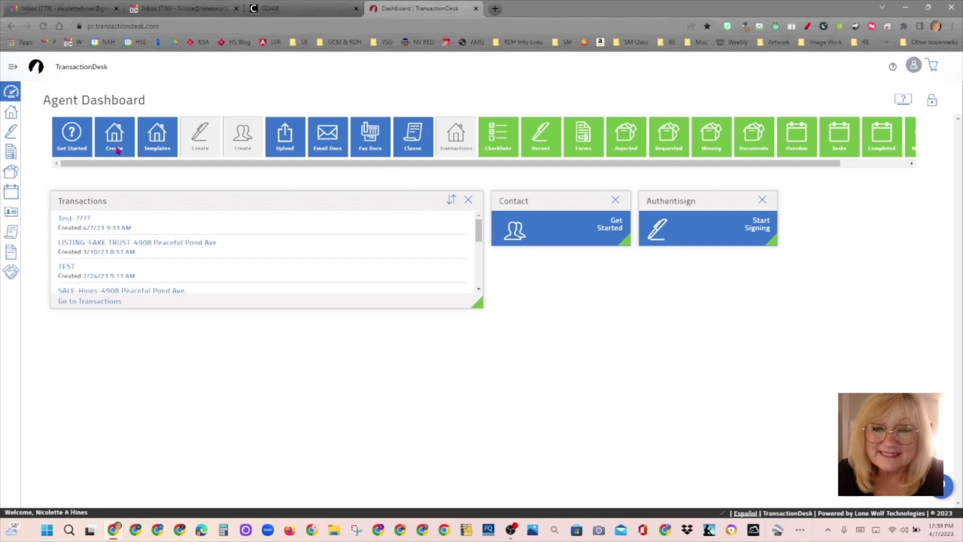
drag(114, 138, 830, 204)
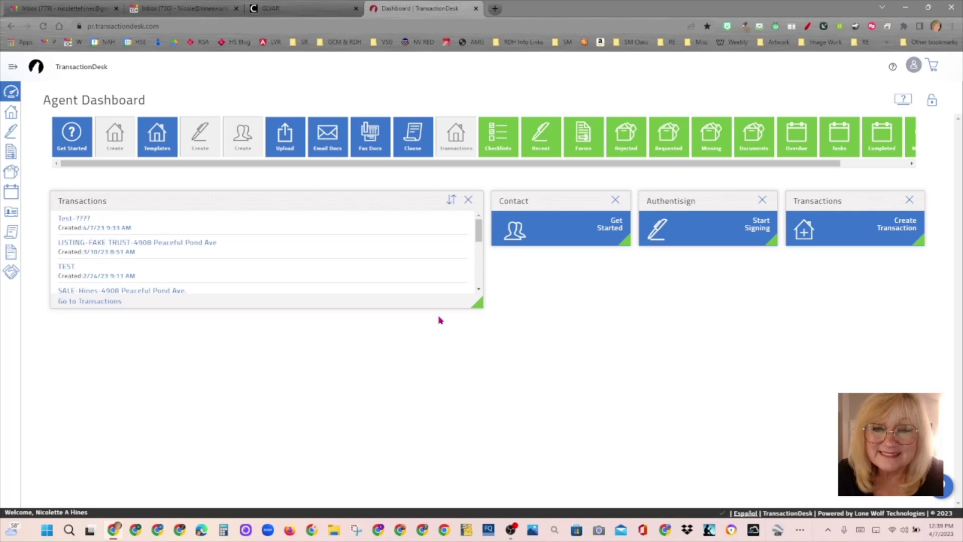
drag(478, 302, 473, 490)
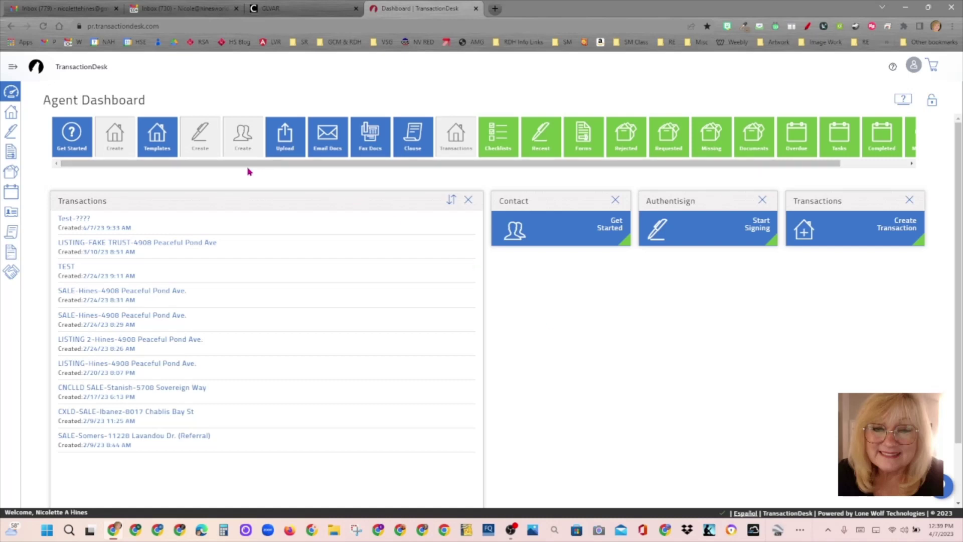
- Place a Support 'Get Started' widget beneath Contact, then lock and re-unlock the layout
drag(250, 164, 495, 181)
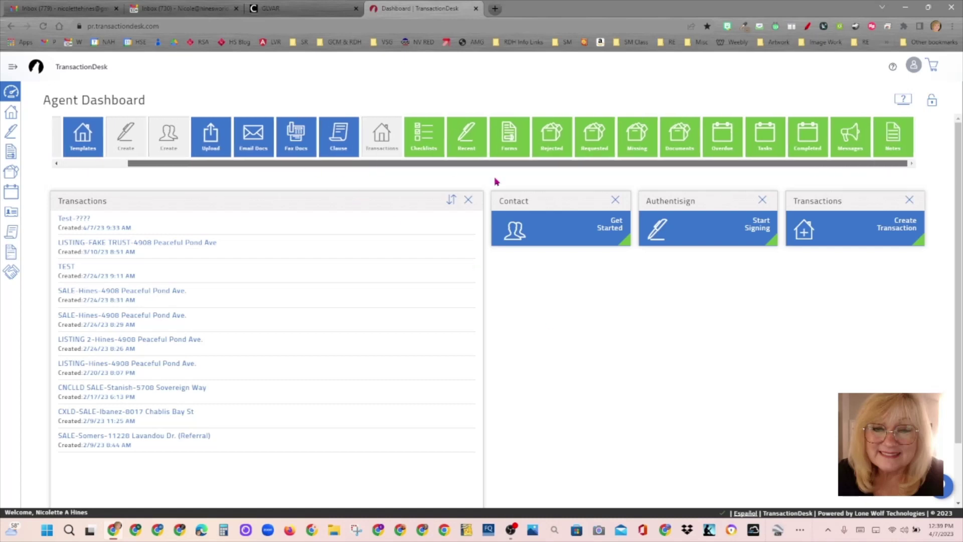
drag(345, 164, 200, 163)
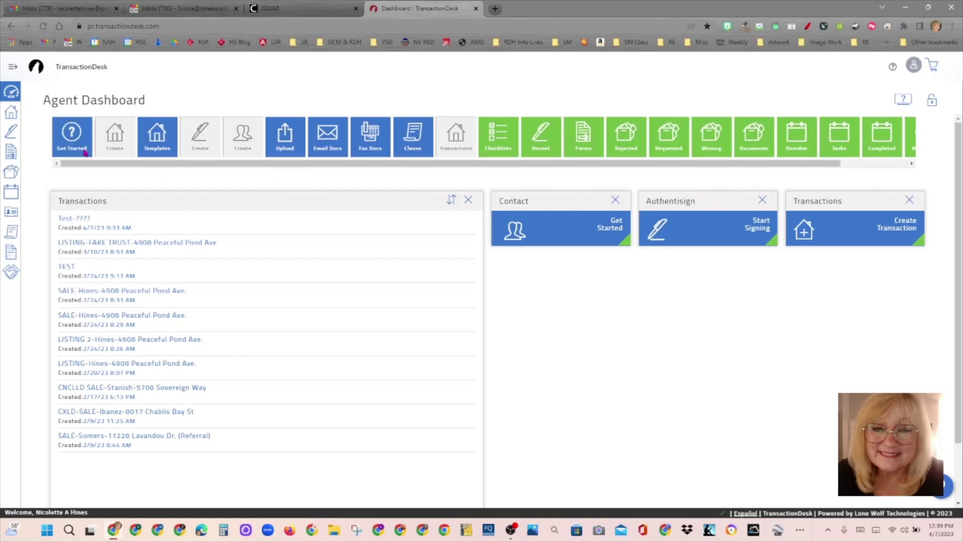
drag(77, 132, 612, 323)
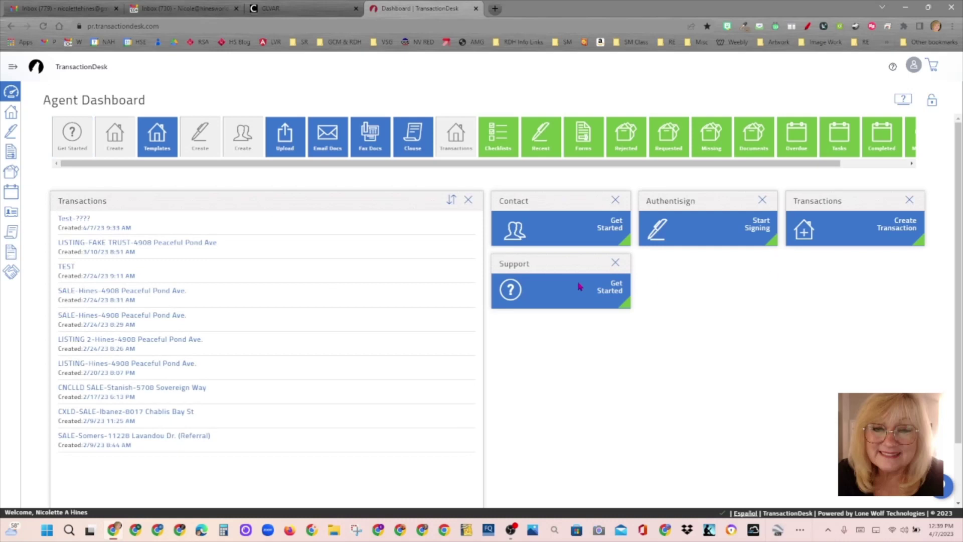
click(931, 100)
click(932, 100)
- Open the Help page with support contacts, Live support, Online Training, Guides and videos
click(510, 293)
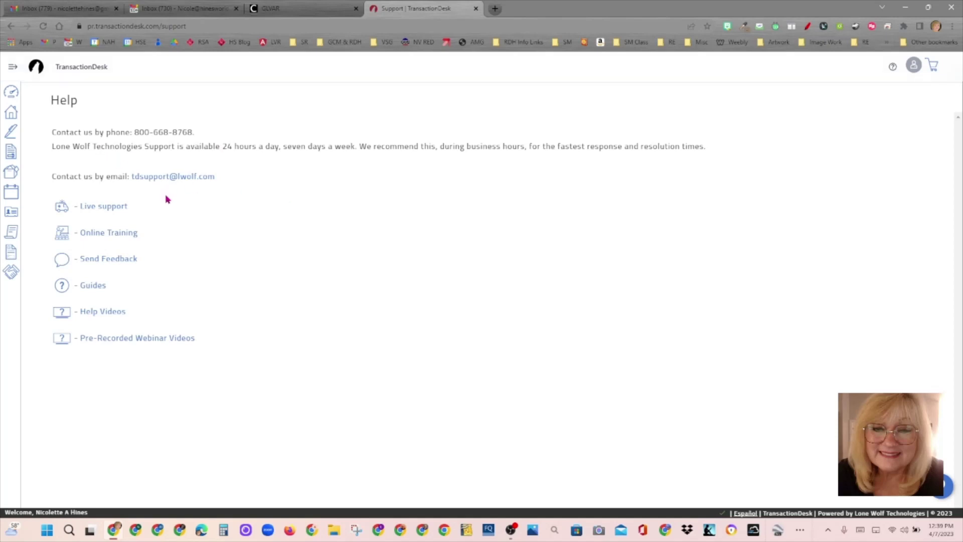
click(154, 146)
click(157, 147)
- Go back to the Agent Dashboard, unlock it, and remove the Support widget
click(11, 92)
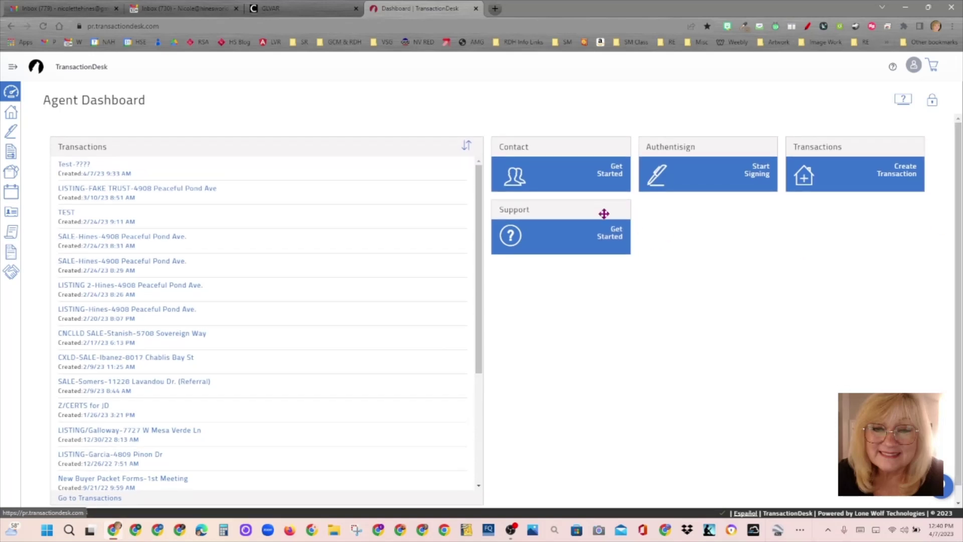
click(929, 103)
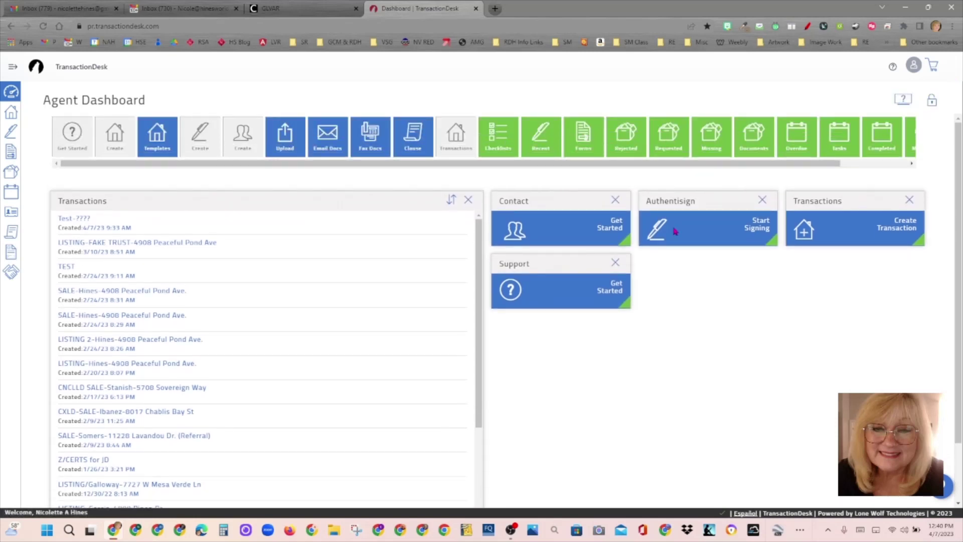
click(614, 267)
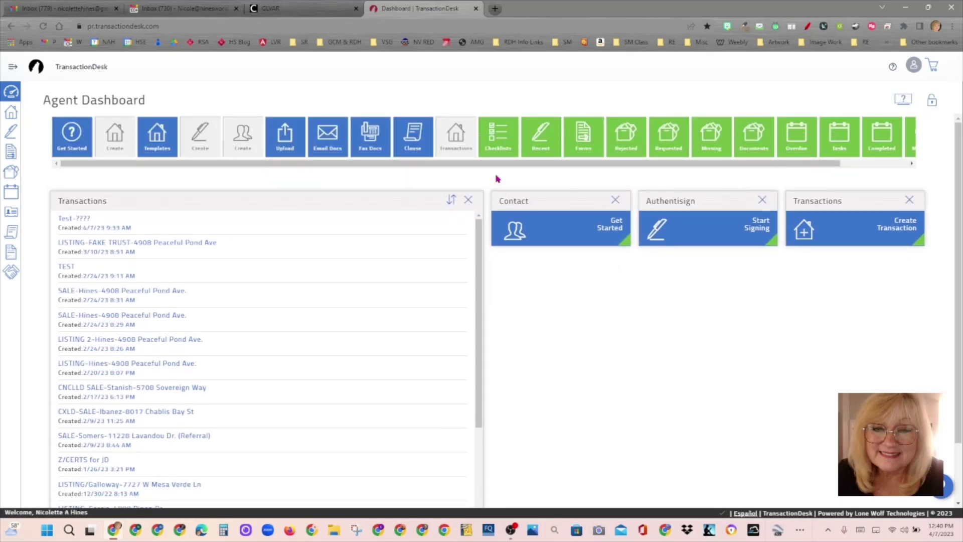
drag(470, 165, 571, 169)
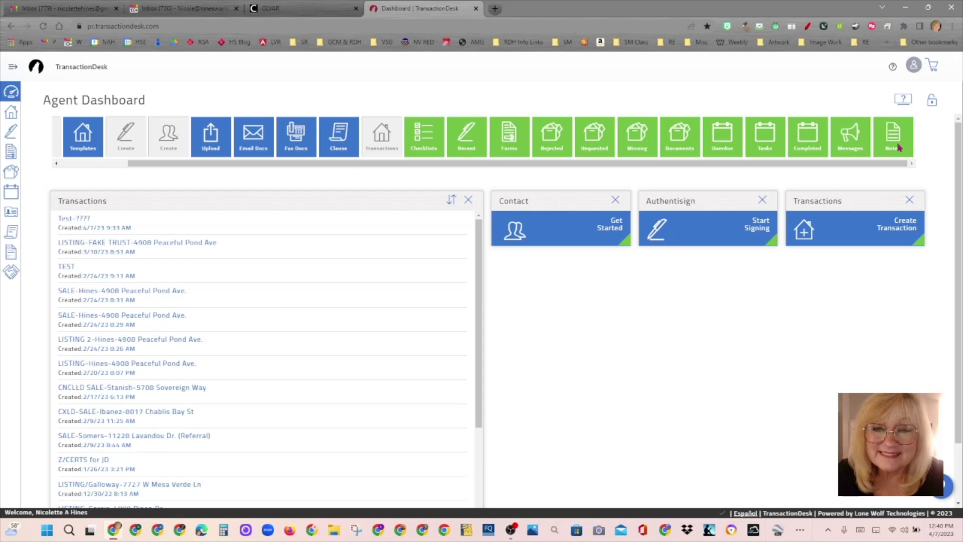
- Place a Notes widget below Contact, Authentisign and Create Transaction, then enlarge it wider and taller
drag(897, 139, 654, 323)
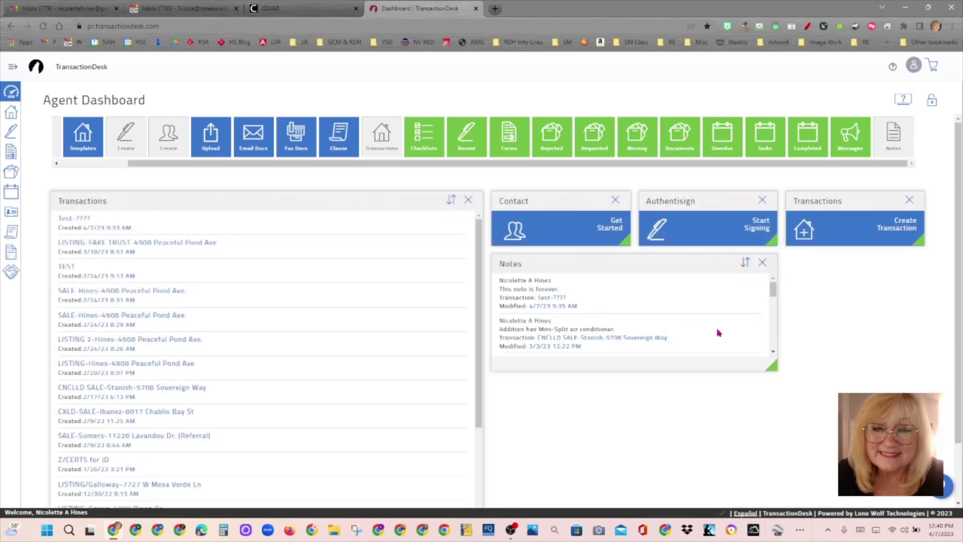
drag(773, 370, 927, 508)
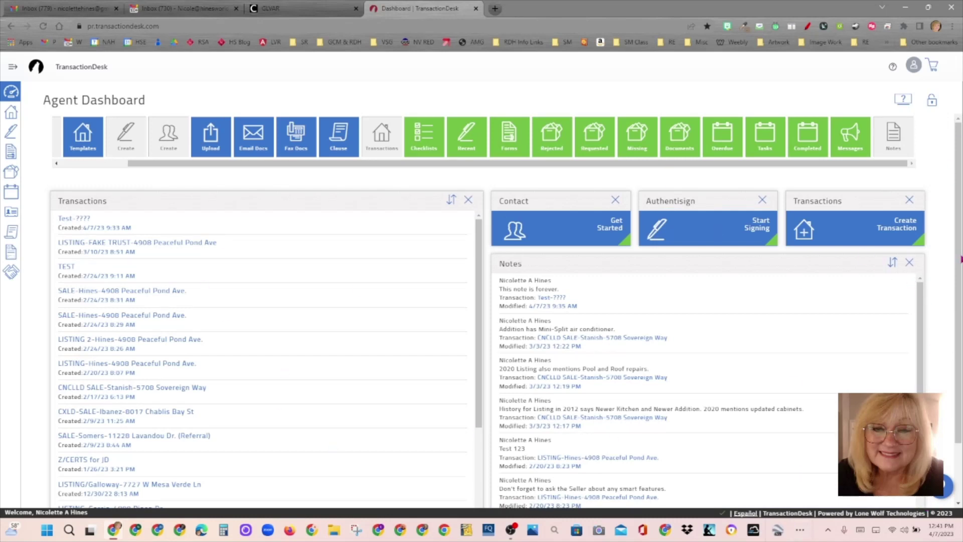
drag(961, 258, 960, 357)
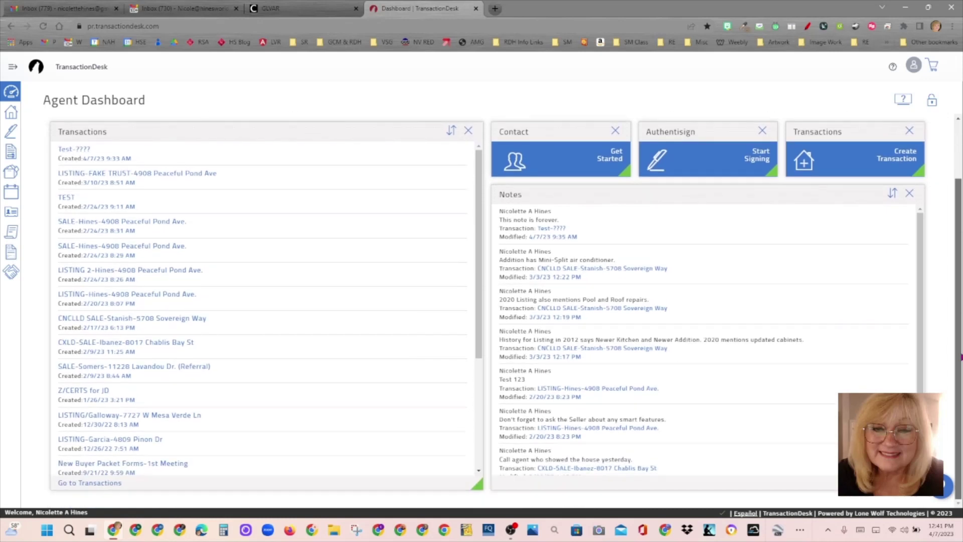
- Lock the Agent Dashboard layout with the padlock icon
click(930, 102)
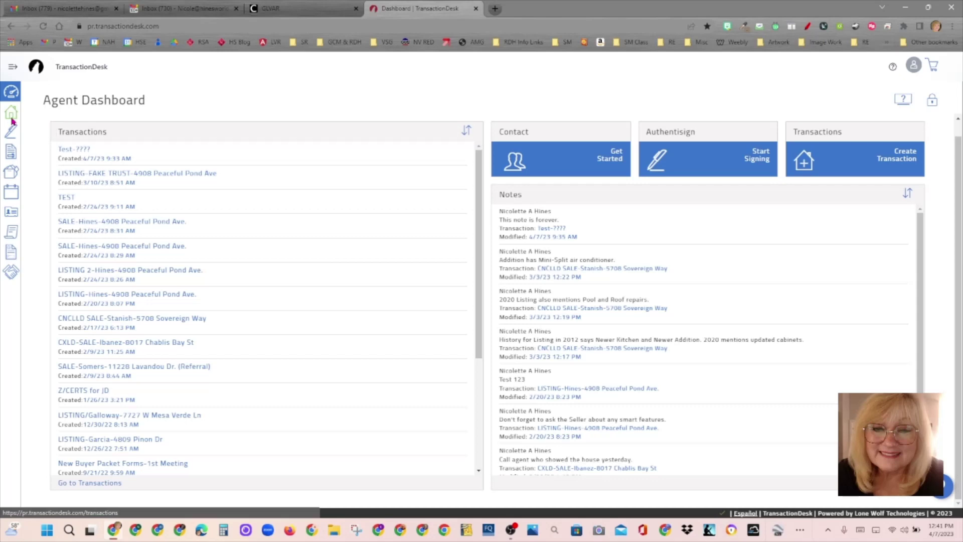
- Show all 50 transactions as a list with statuses, creation dates and completion percentages
click(11, 114)
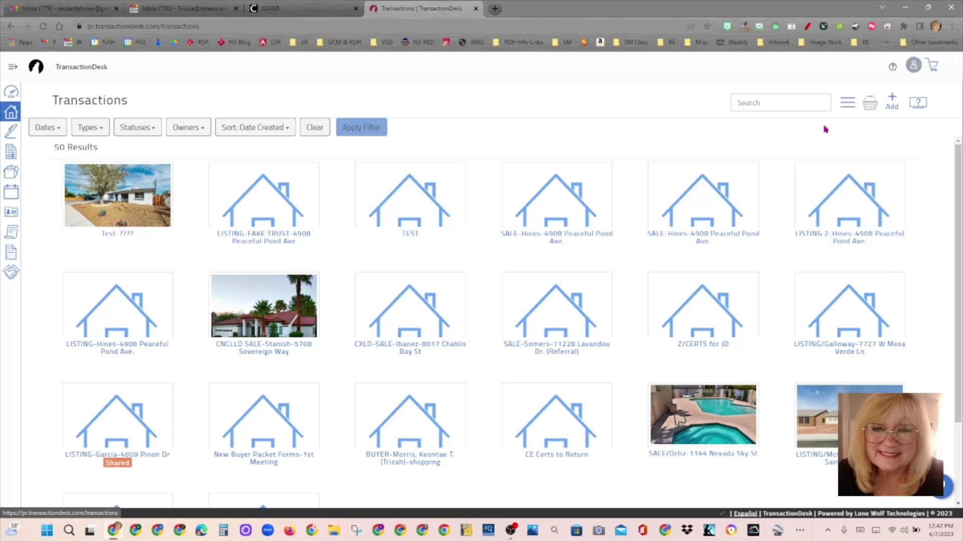
click(847, 106)
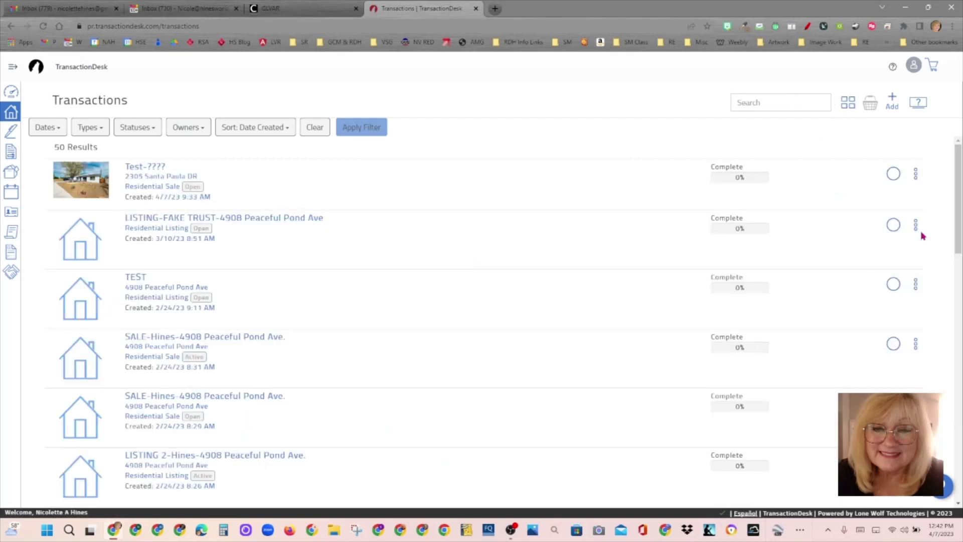
scroll(958, 200, down, 15)
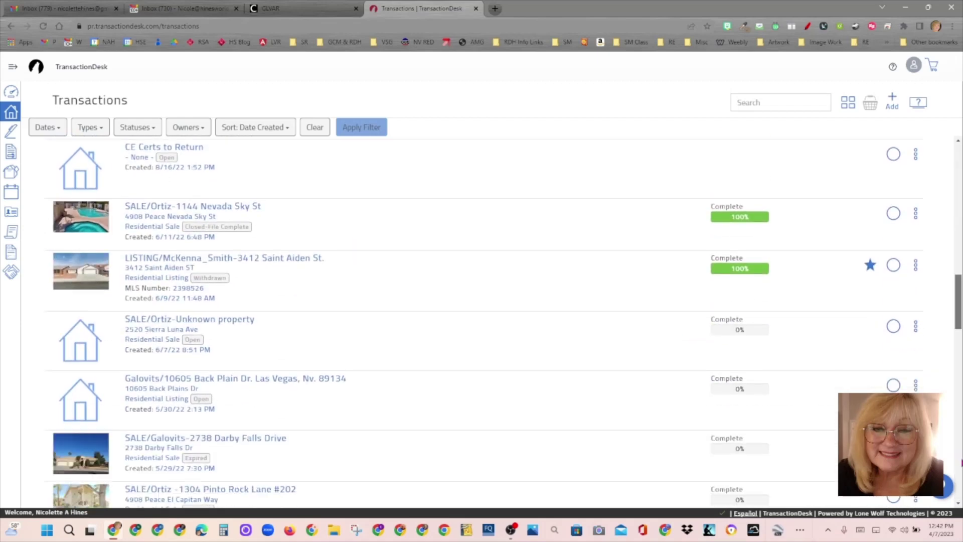
scroll(956, 261, up, 15)
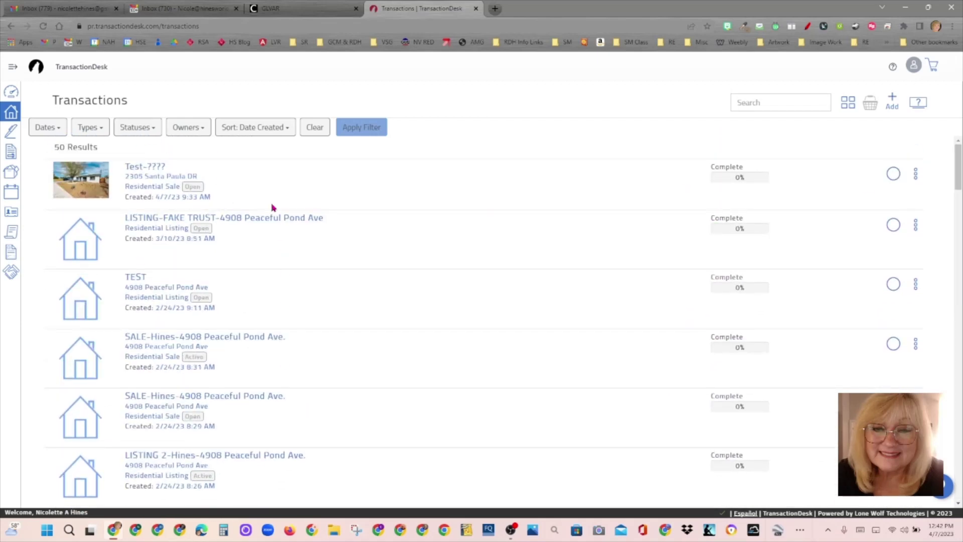
- Filter the transactions list to Active status, narrowing it to 4 results
click(148, 134)
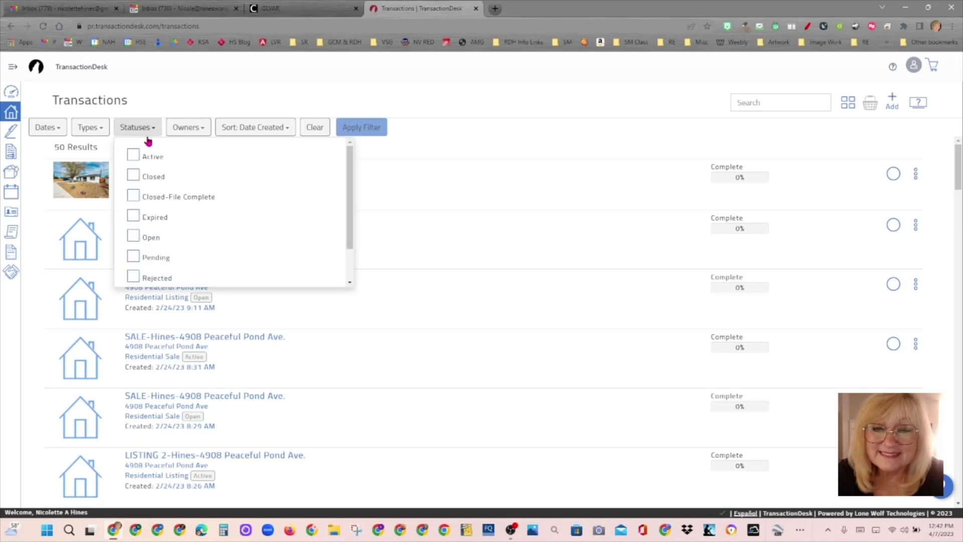
click(135, 156)
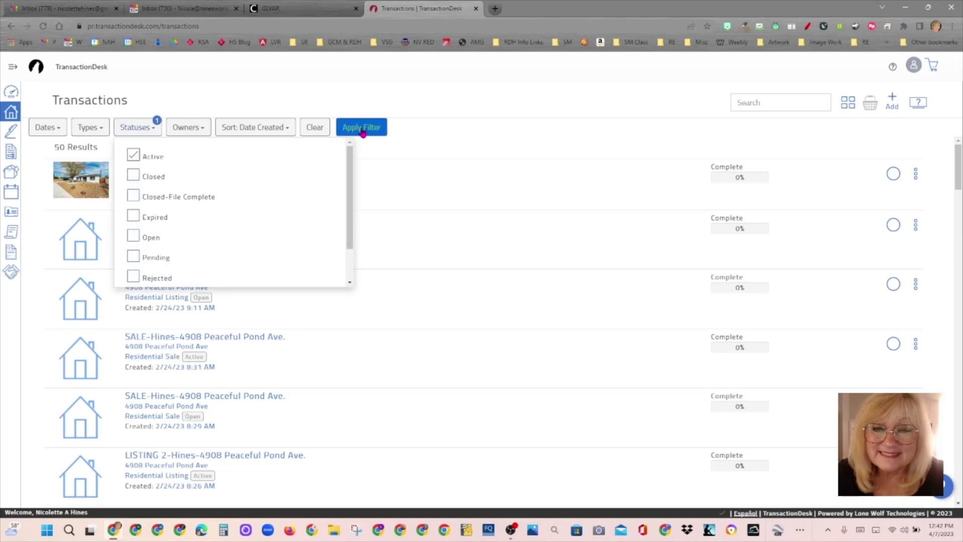
click(361, 129)
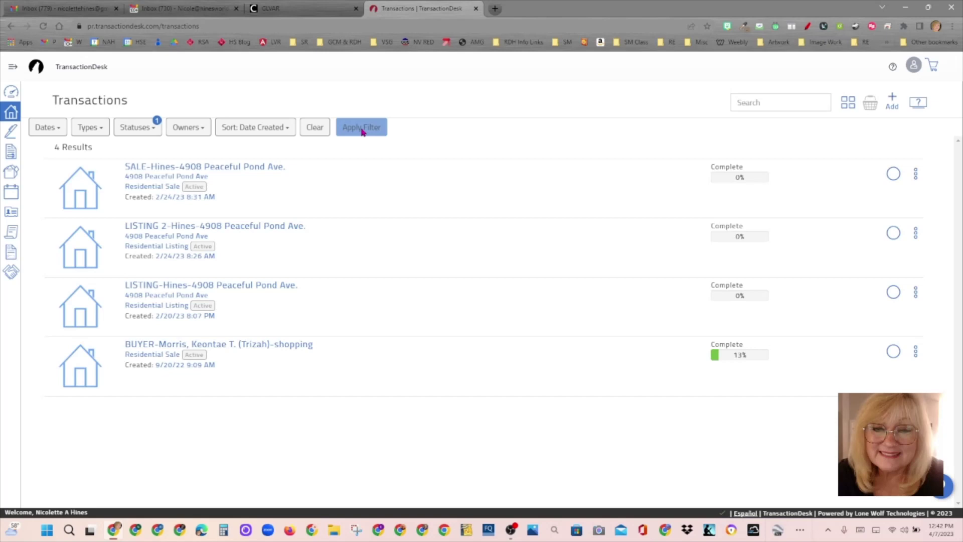
- Untick Active and reapply the filter so all 50 transactions show again
click(141, 128)
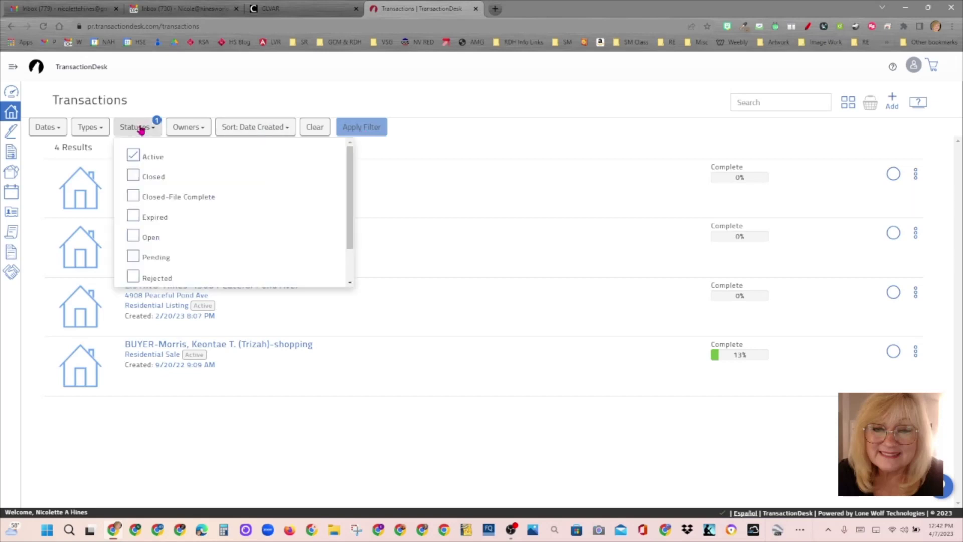
click(132, 157)
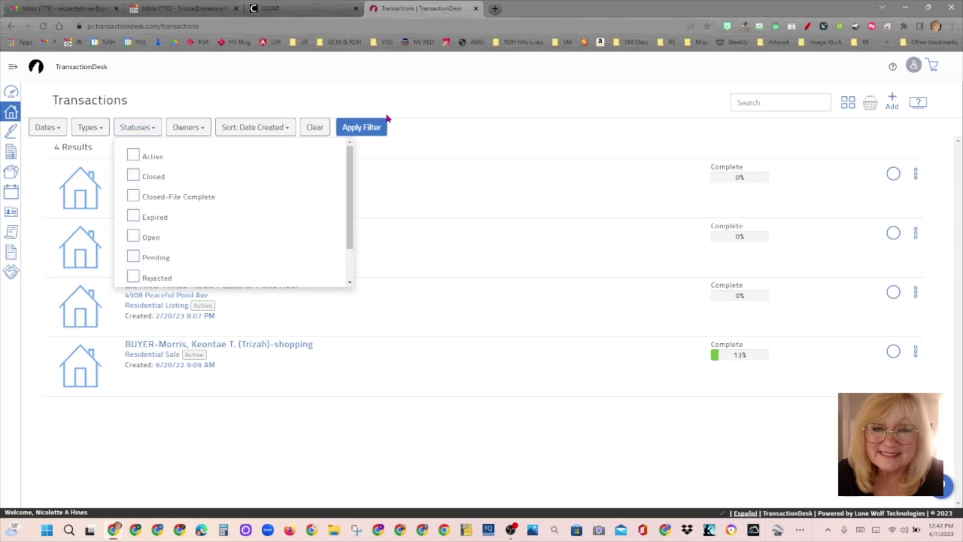
click(411, 100)
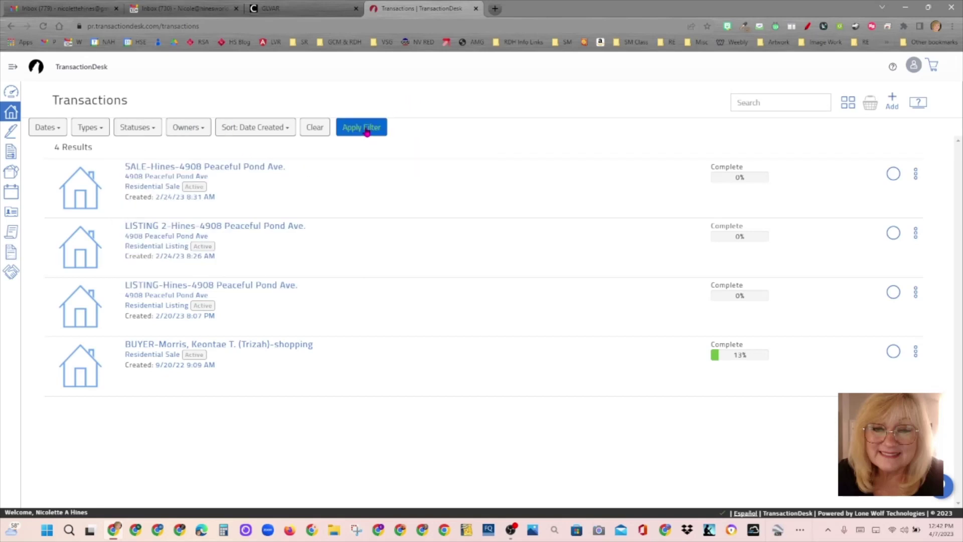
click(367, 130)
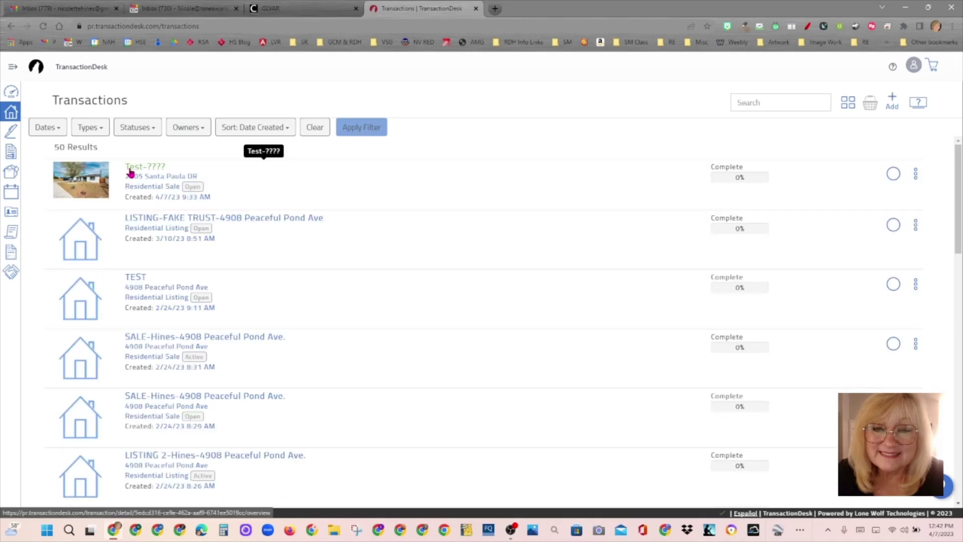
- Open the Test-???? transaction and set its status to Active
click(131, 171)
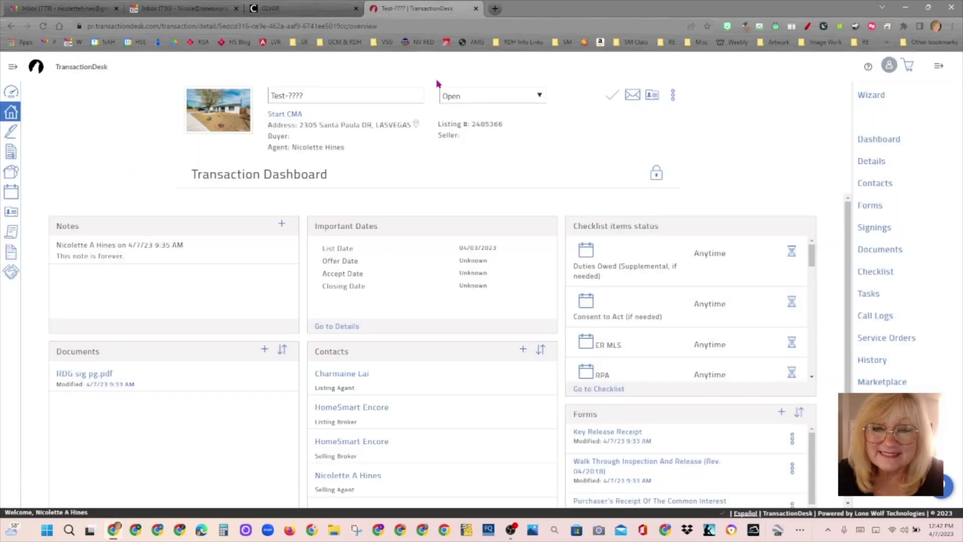
click(495, 100)
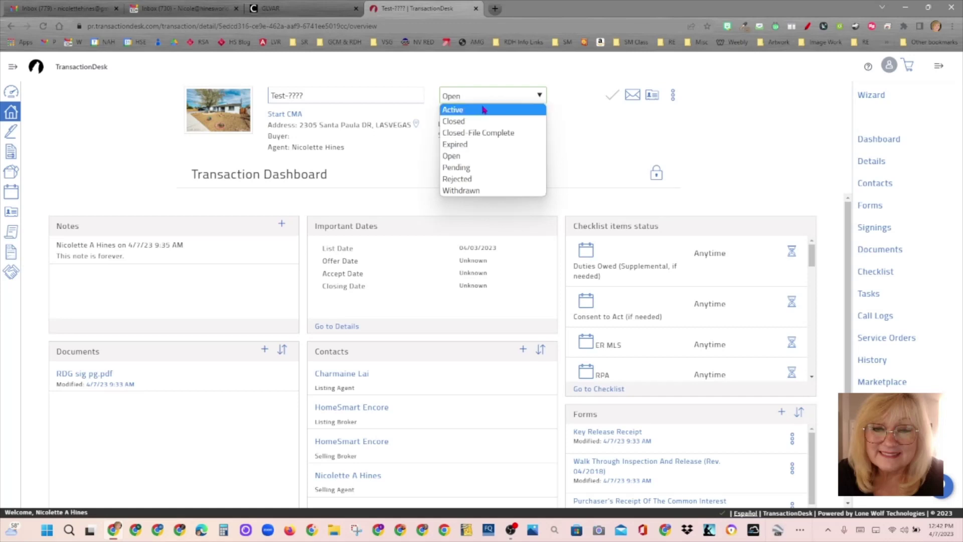
click(476, 111)
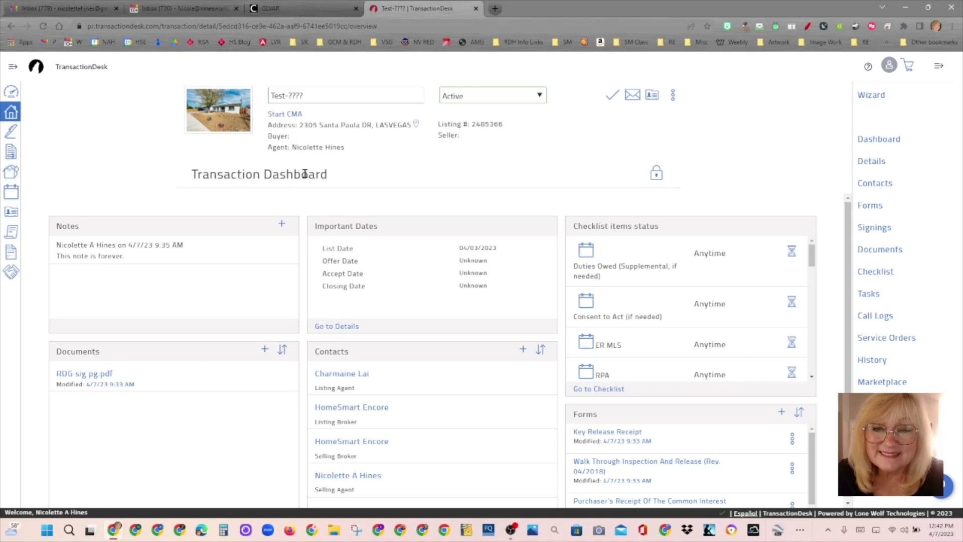
click(308, 189)
- Unlock the dashboard, drag two widgets to new positions, and lock it again
click(658, 183)
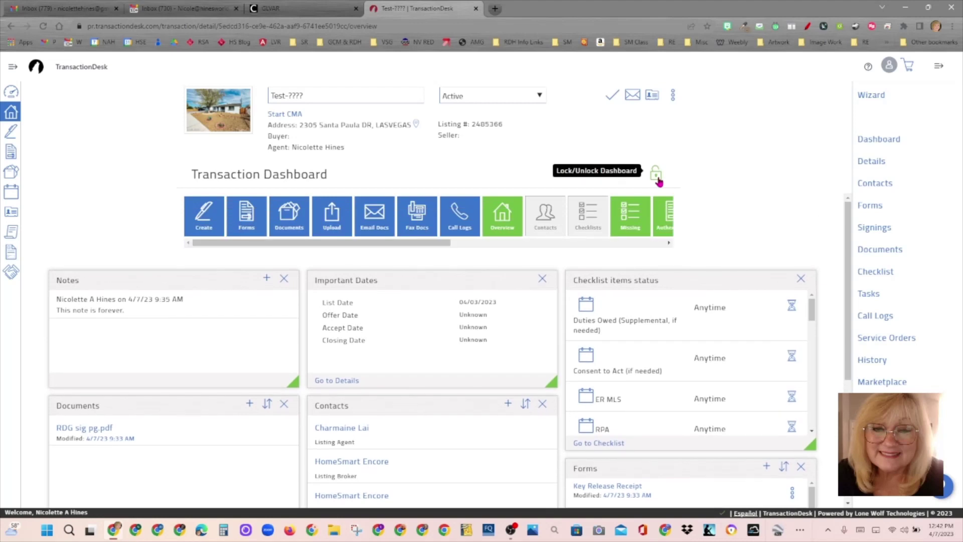
mouse_move(379, 243)
mouse_down()
mouse_move(608, 250)
mouse_move(370, 258)
mouse_up()
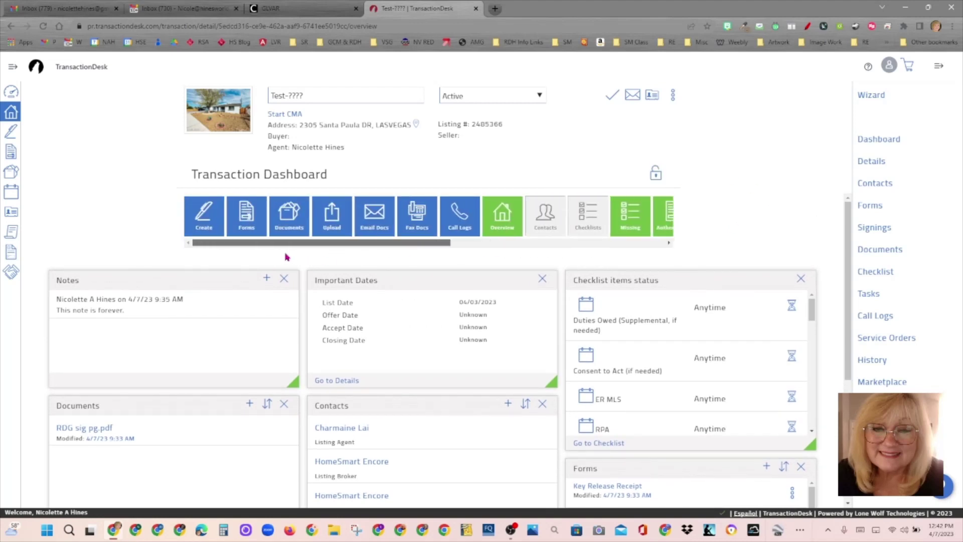
drag(421, 242, 639, 245)
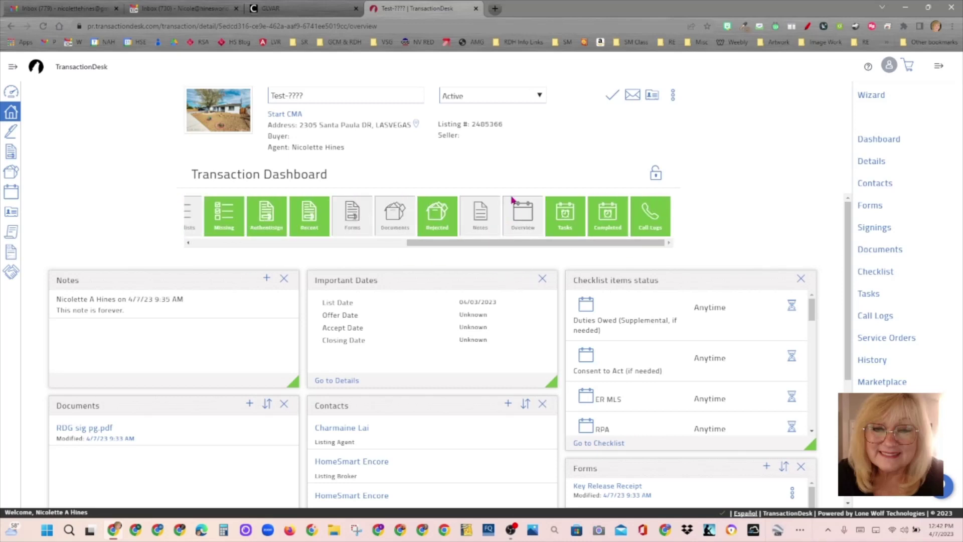
click(660, 173)
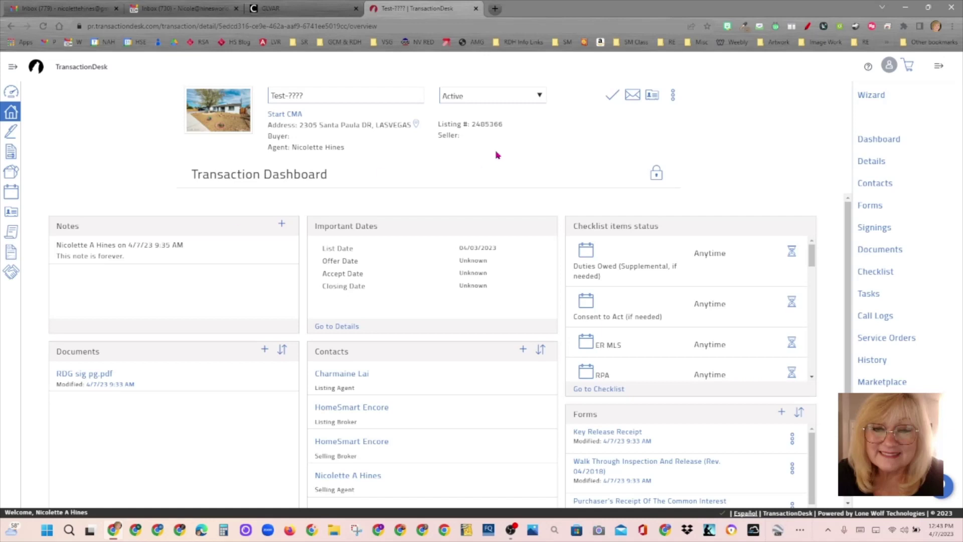
- Open the transaction's Notes from the actions menu and start a new note
click(673, 97)
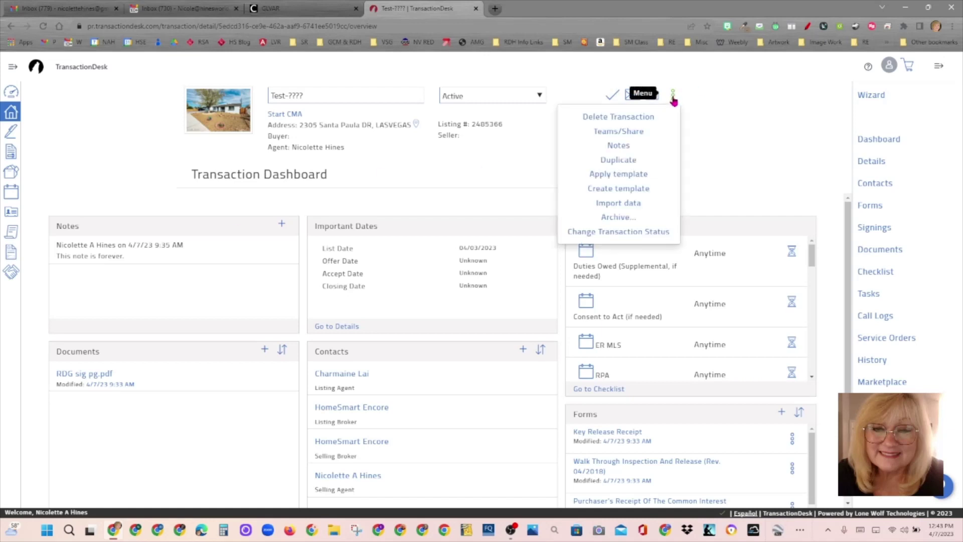
click(619, 147)
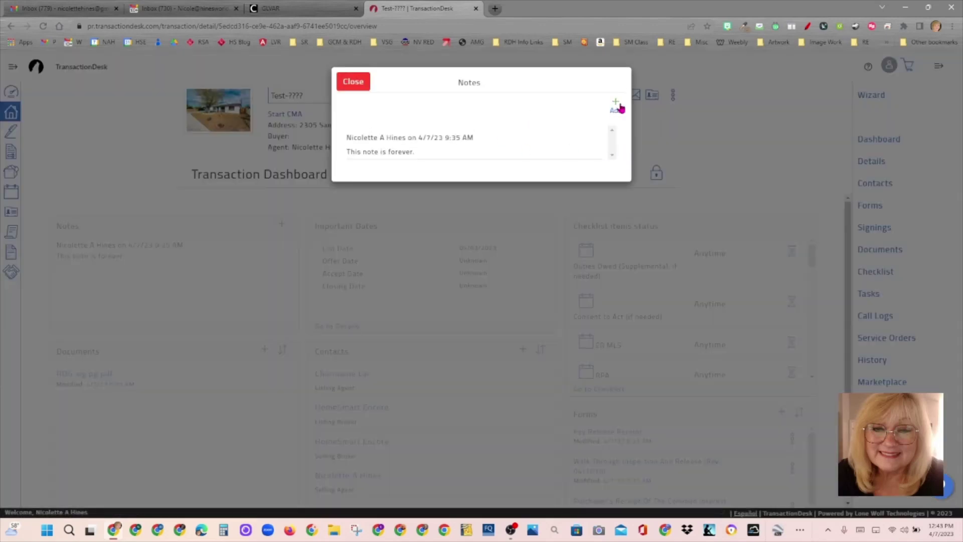
click(620, 107)
click(438, 144)
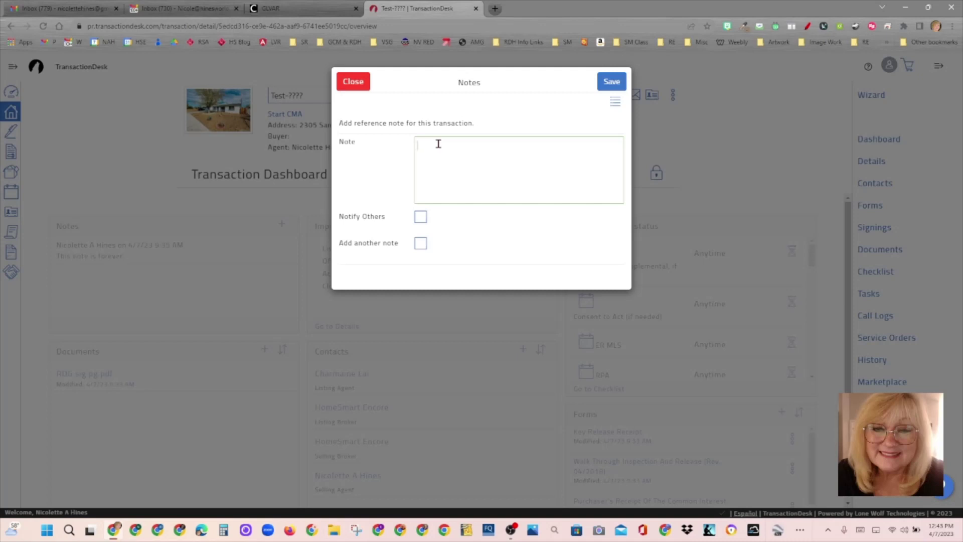
text(ABC)
key(BackSpace)
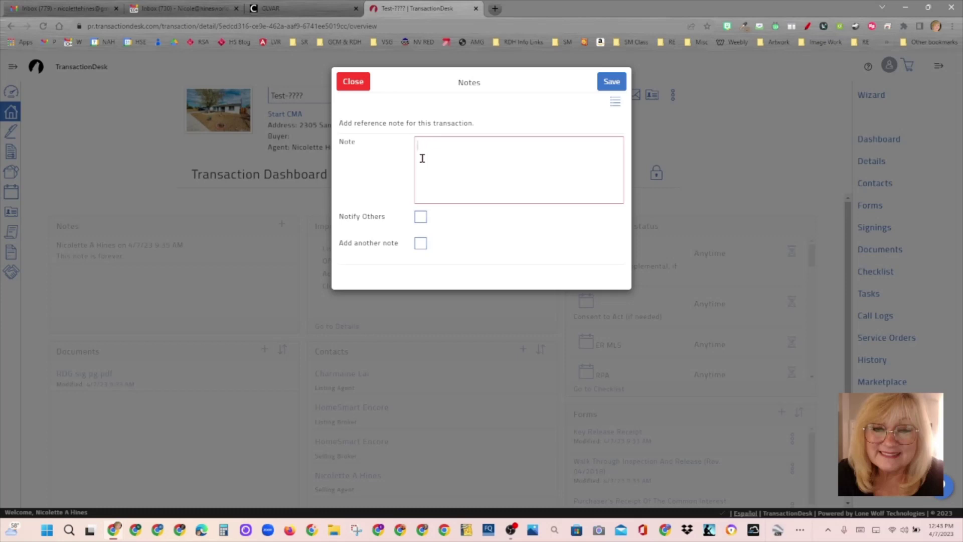
- Save the note 'Husband died recently, only wife is on the trust.' and unlock the dashboard
text(Husband)
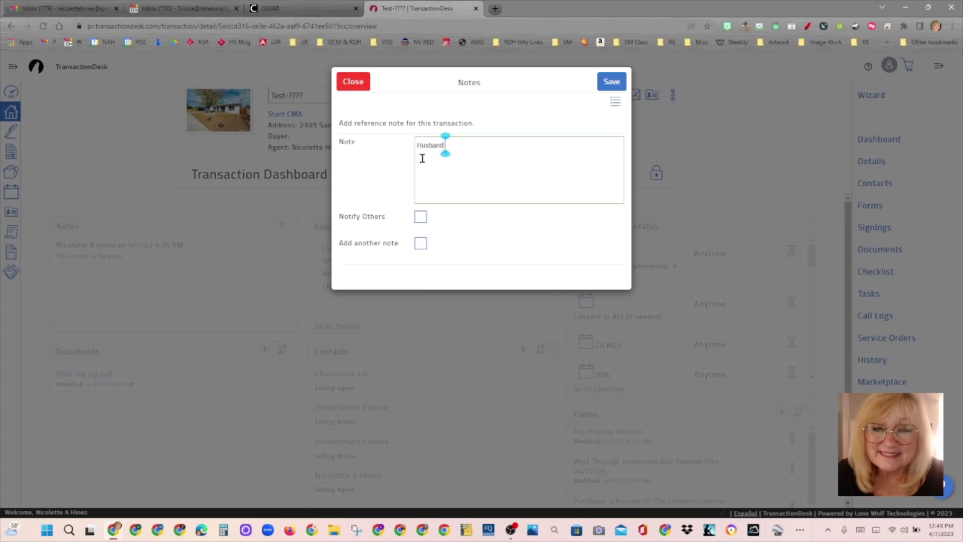
text( died recently)
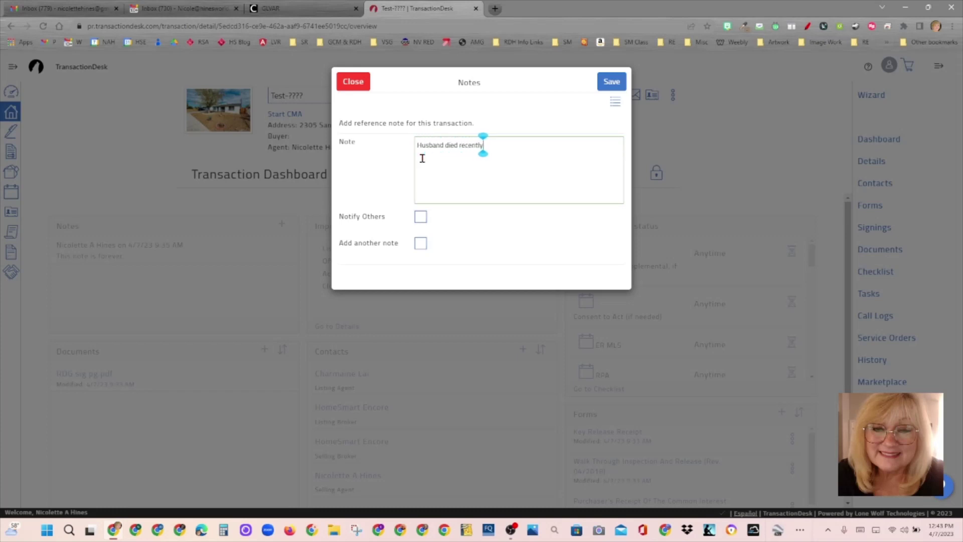
text(.)
key(BackSpace)
text(, only wife is on th)
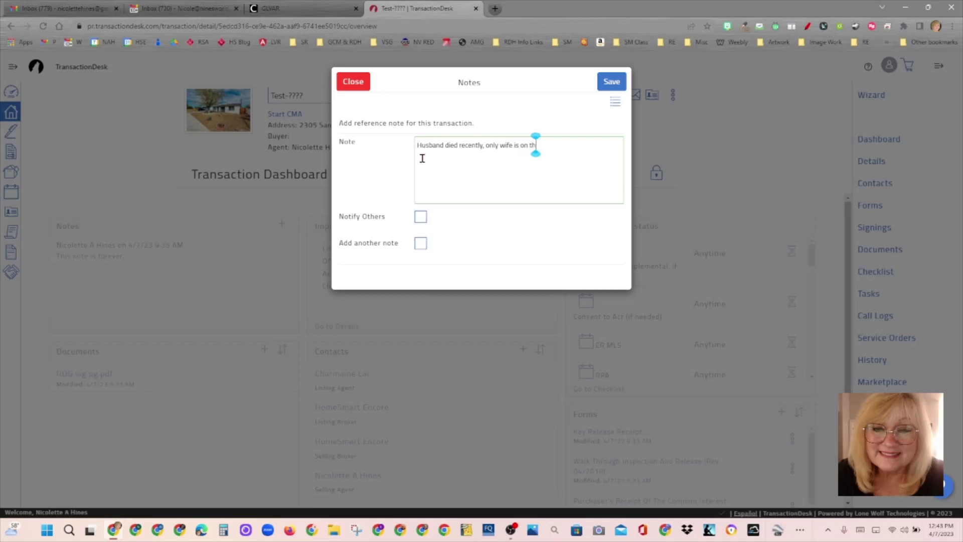
text(e trust.)
click(608, 80)
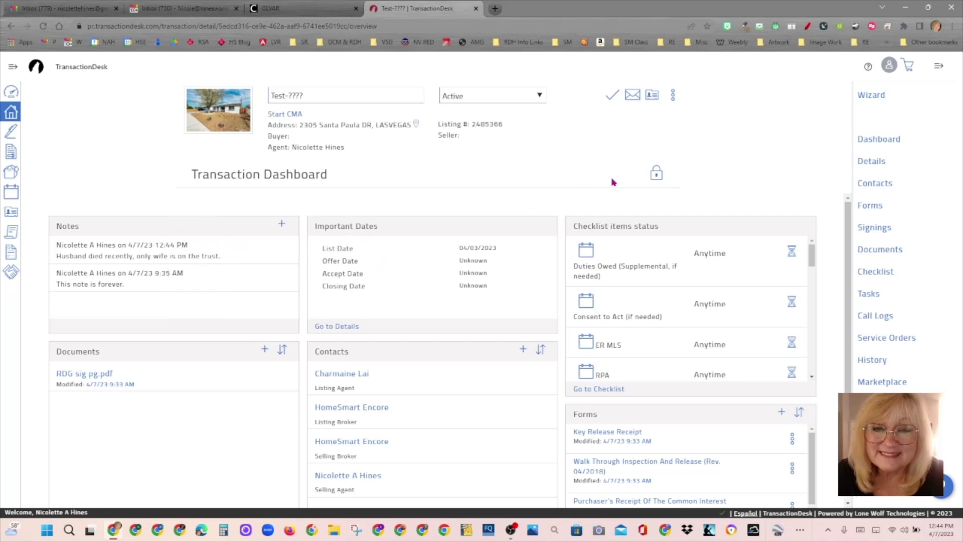
click(657, 176)
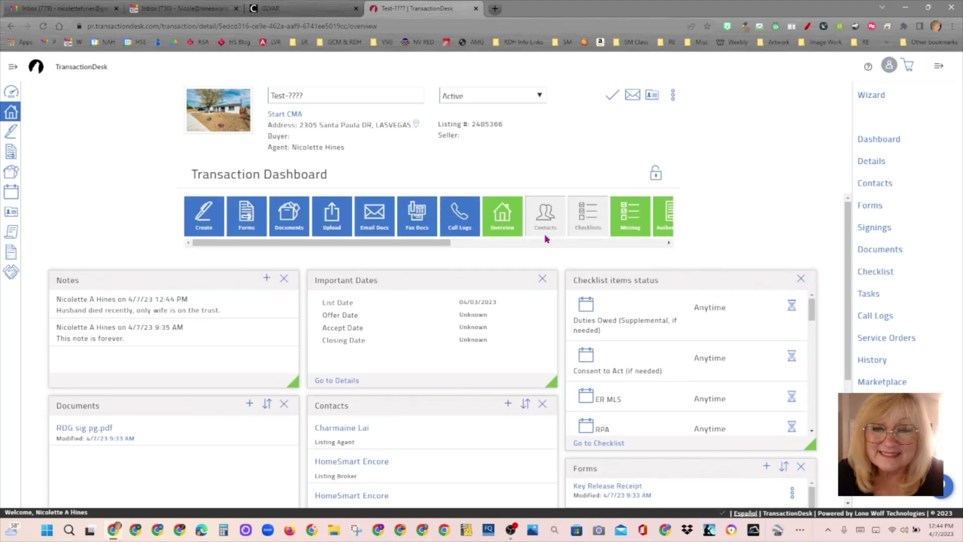
scroll(544, 244, right, 5)
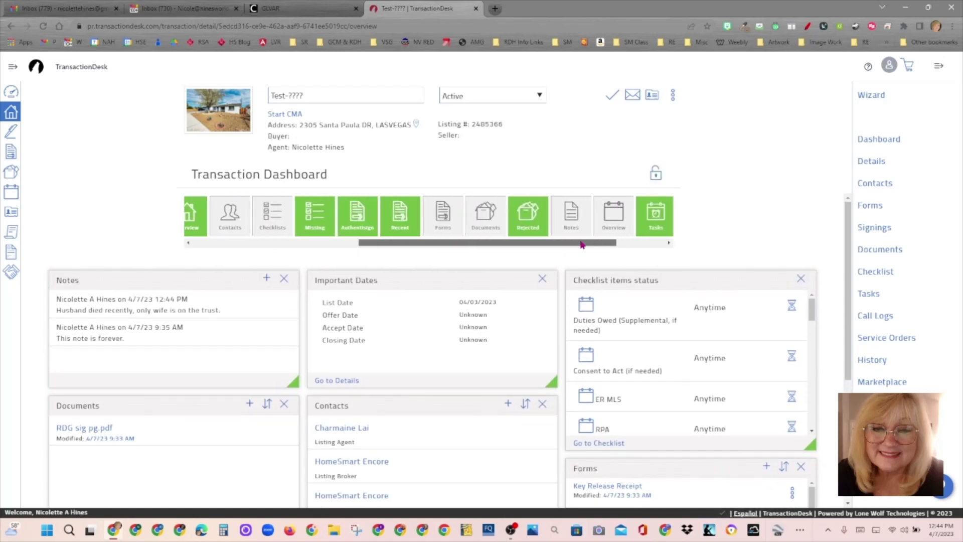
drag(583, 244, 655, 243)
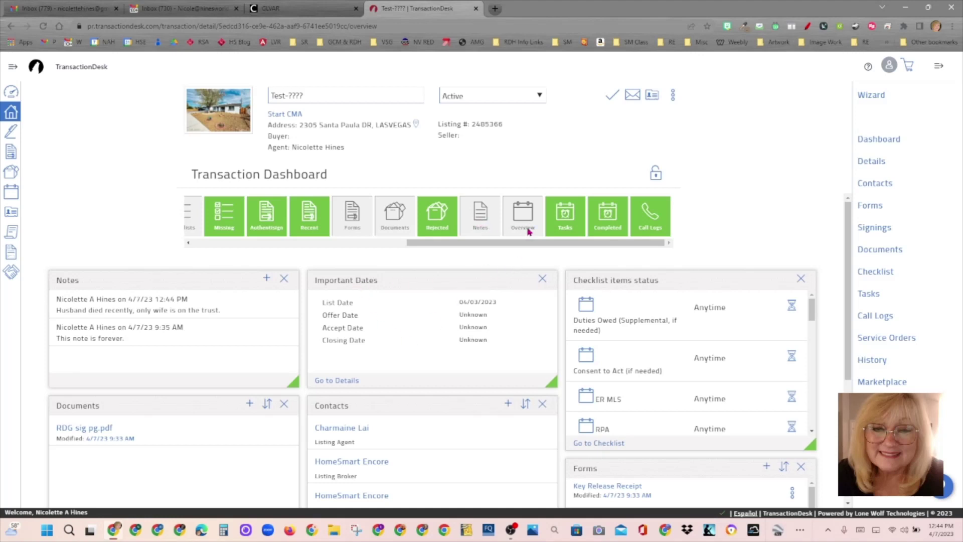
click(543, 278)
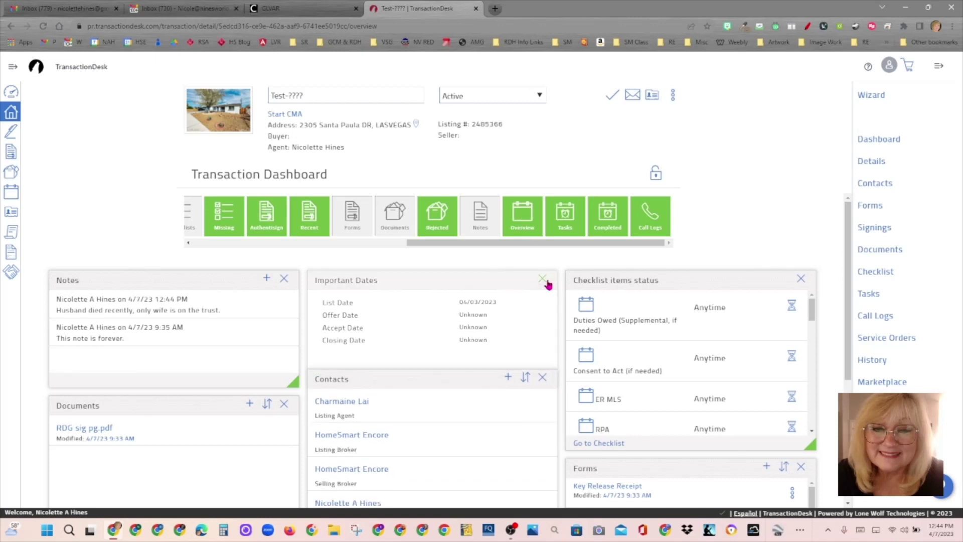
drag(528, 213, 476, 288)
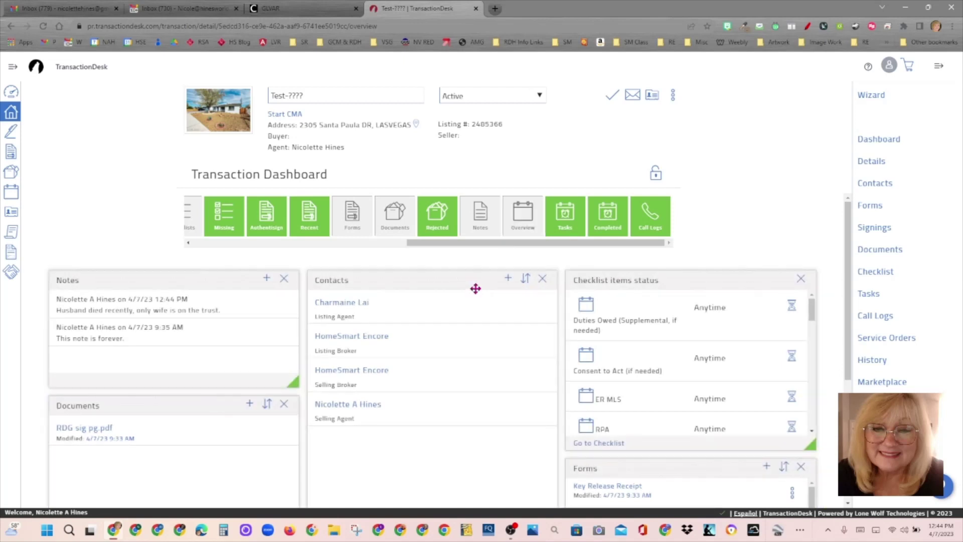
scroll(851, 301, down, 4)
scroll(852, 301, down, 1)
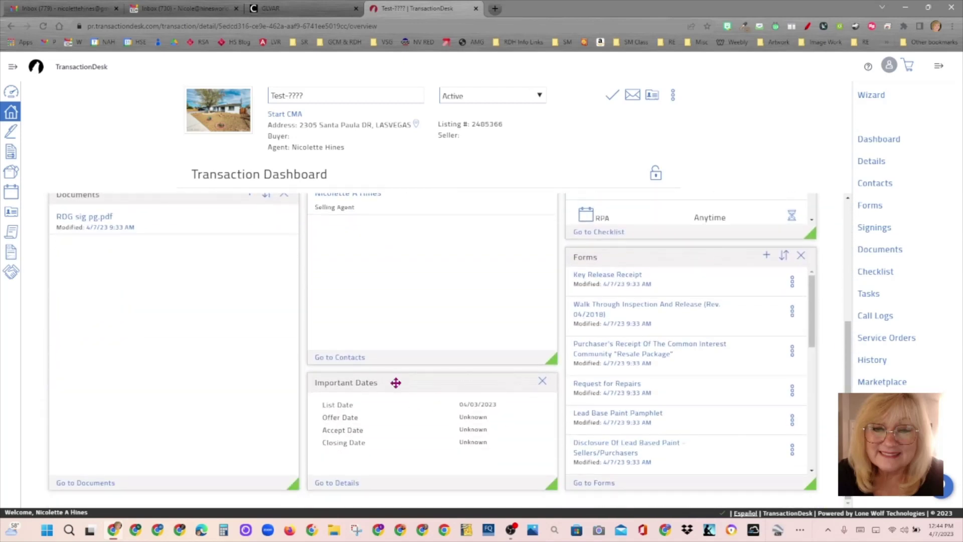
click(426, 387)
drag(424, 390, 432, 140)
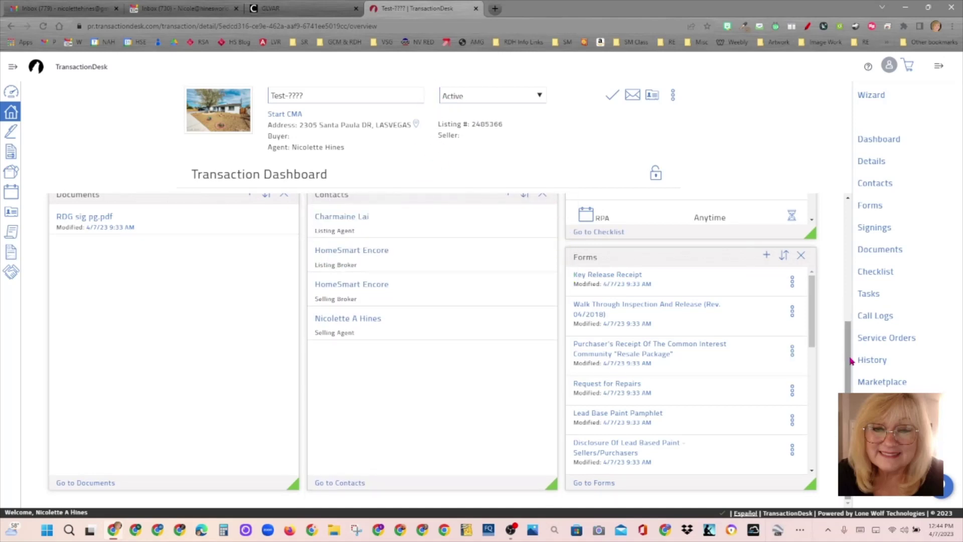
drag(848, 359, 847, 241)
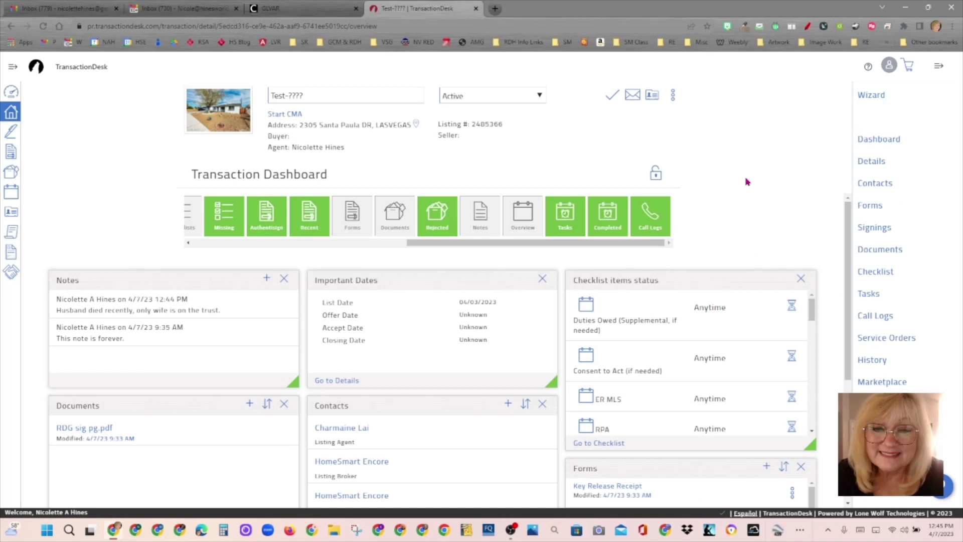
- Lock the Test-???? Transaction Dashboard layout with the padlock icon
click(657, 174)
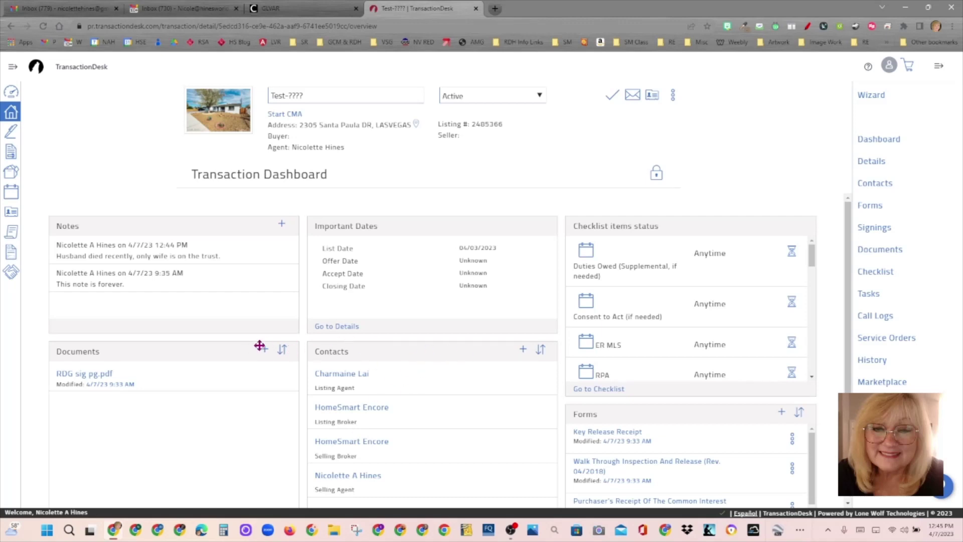
- Unlock the dashboard and remove the Documents, Checklist items and Forms panels
click(657, 173)
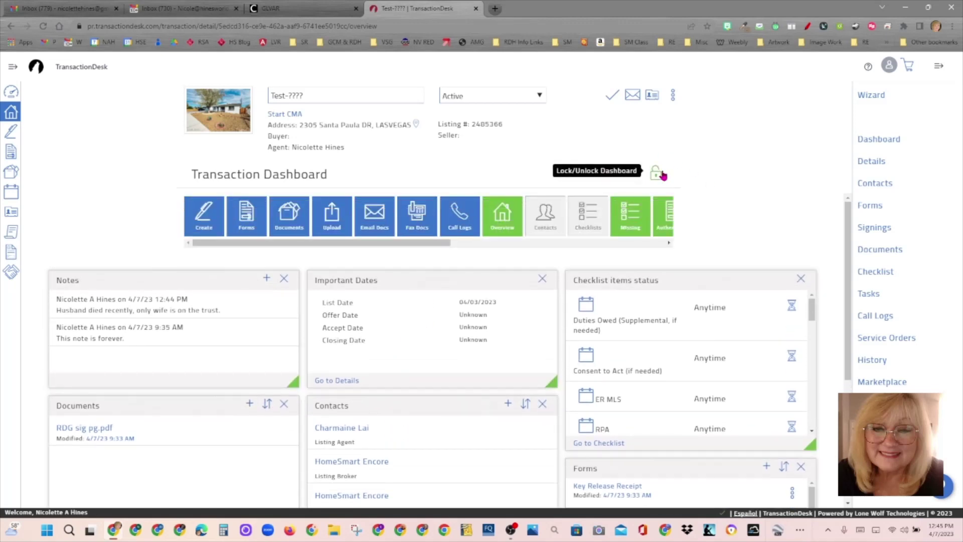
click(285, 405)
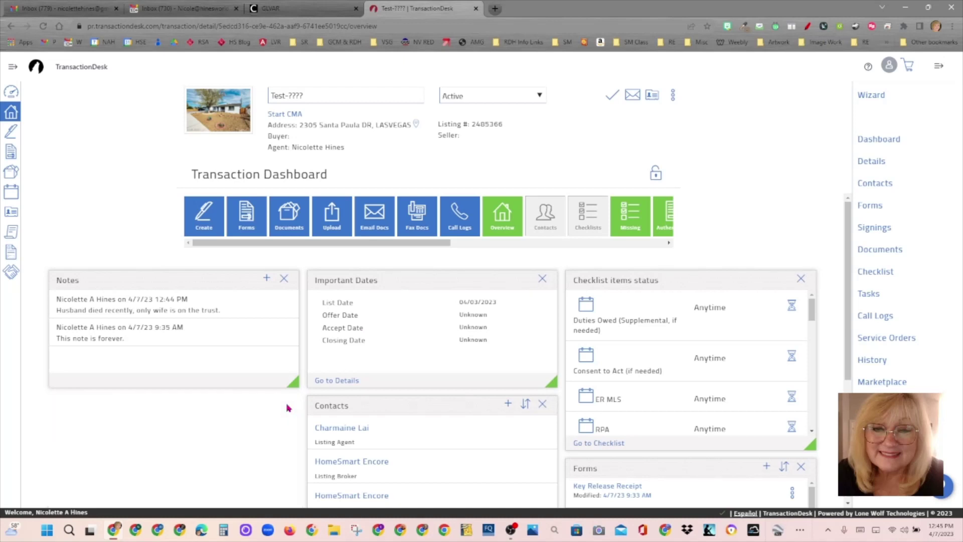
click(801, 278)
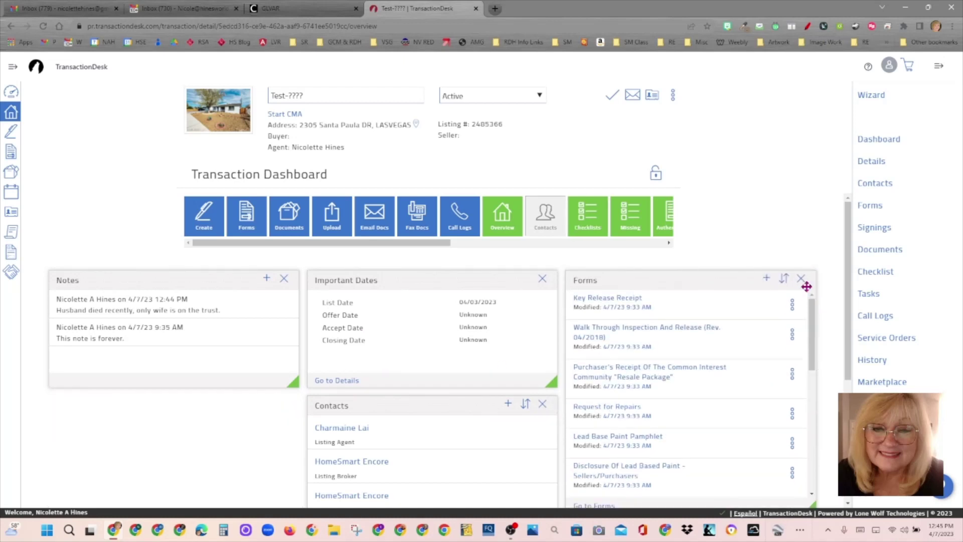
click(802, 278)
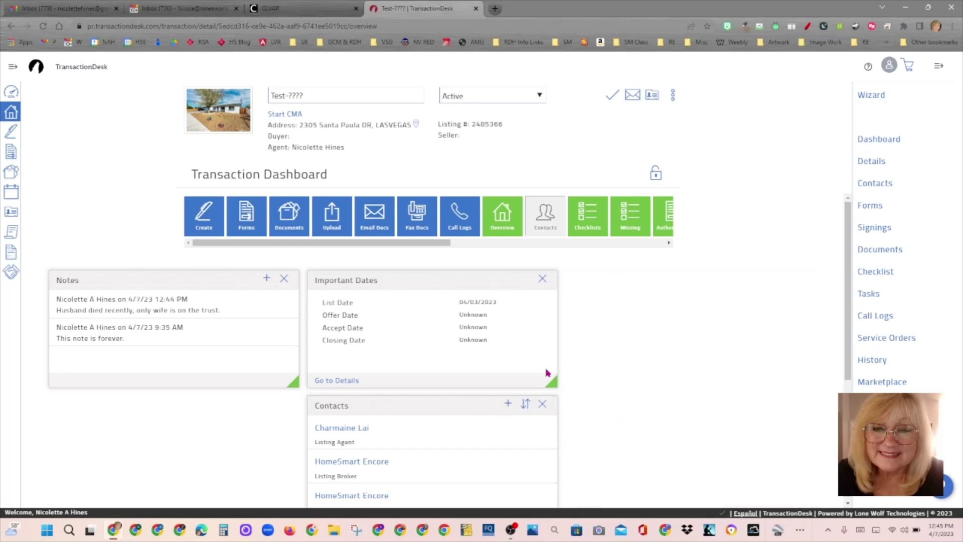
- Move Contacts to the top-right, shorten it, relock the layout, then leave for the details page
drag(367, 408, 650, 283)
drag(854, 225, 856, 292)
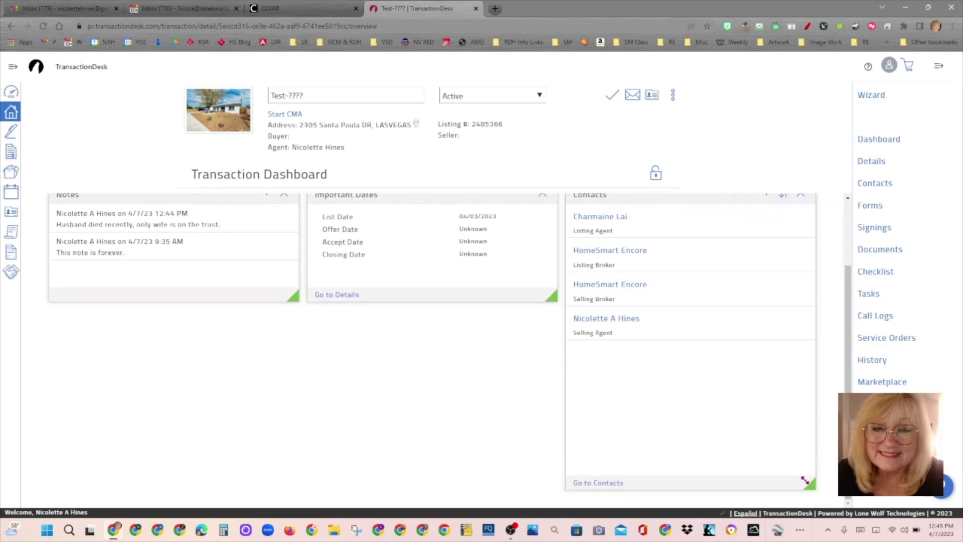
drag(805, 480, 811, 410)
scroll(811, 411, up, 2)
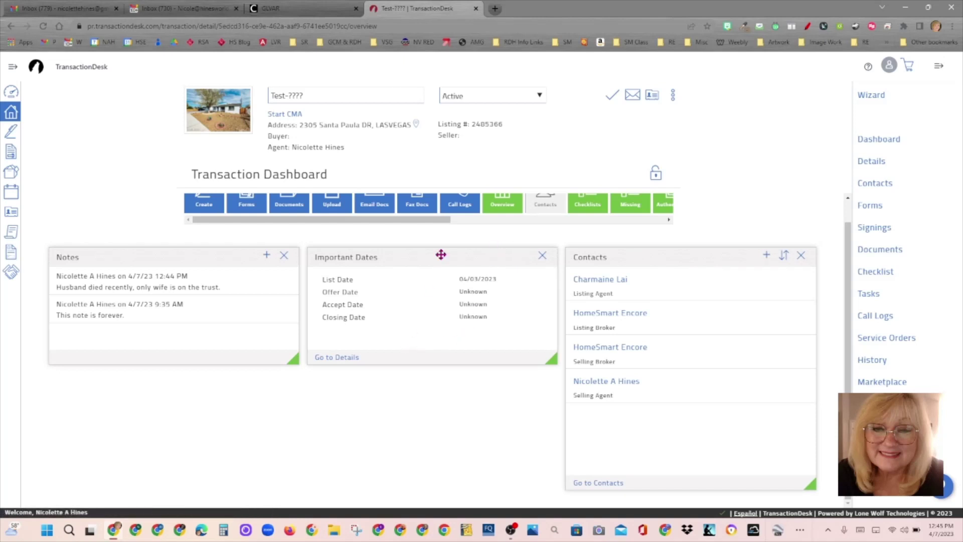
click(655, 179)
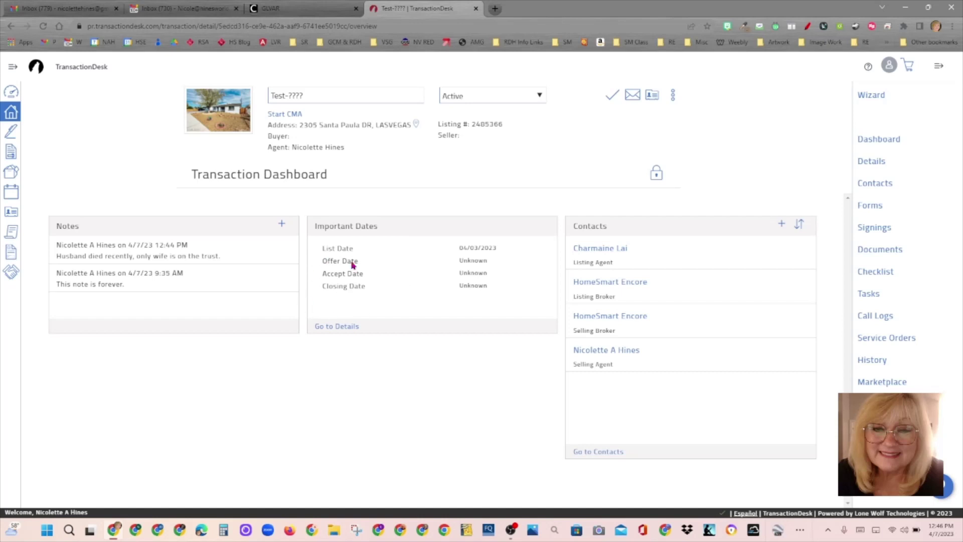
click(343, 334)
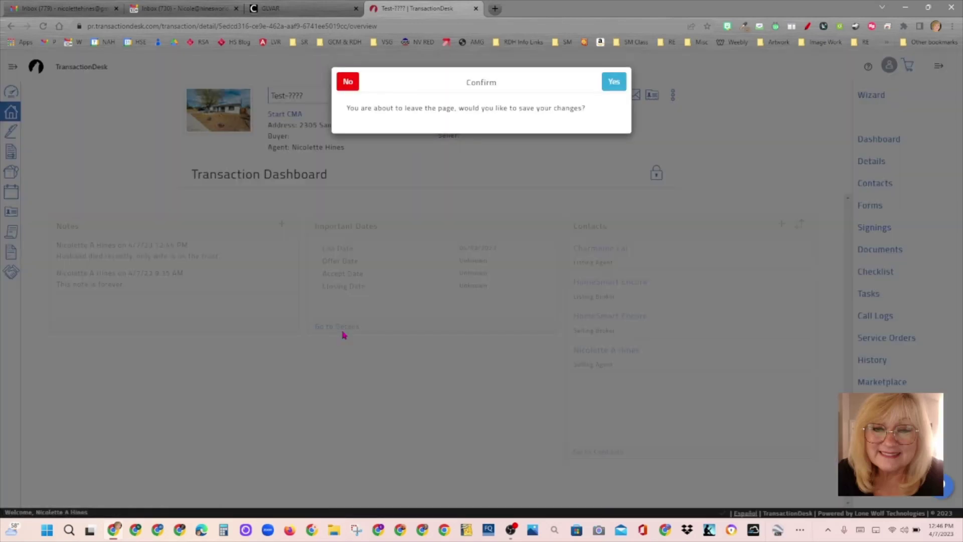
- Confirm saving the dashboard changes, then set the Expiration Date to 10/25/2023
click(615, 82)
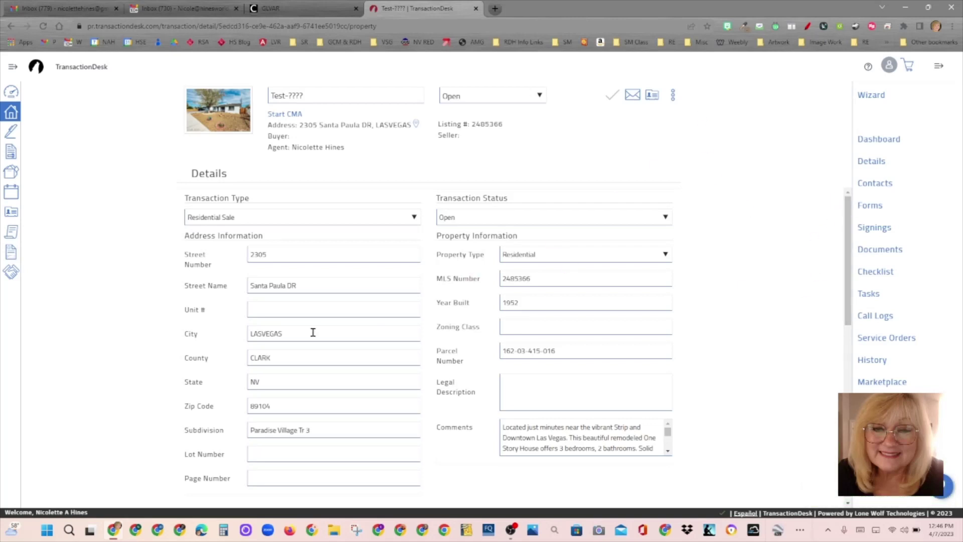
drag(847, 260, 853, 396)
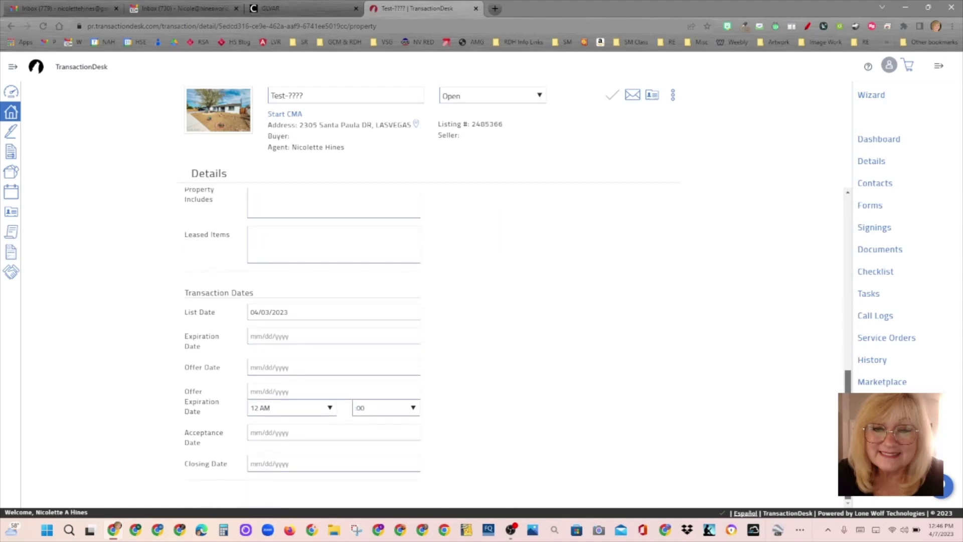
click(251, 337)
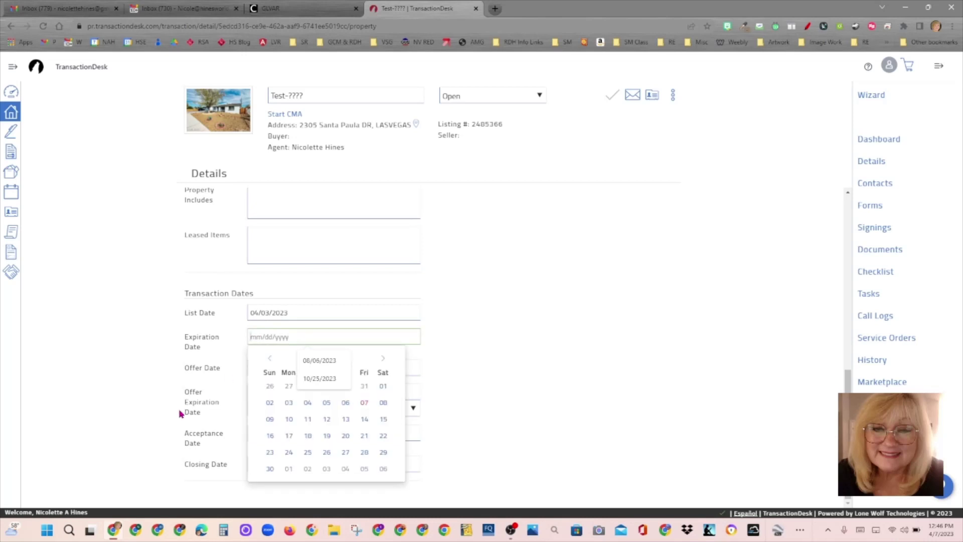
text(10)
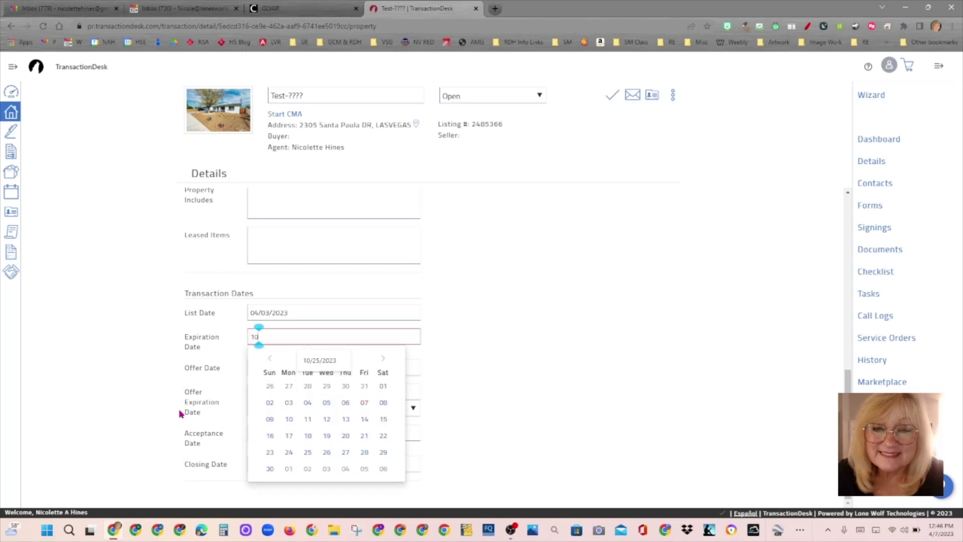
text(/03/2023)
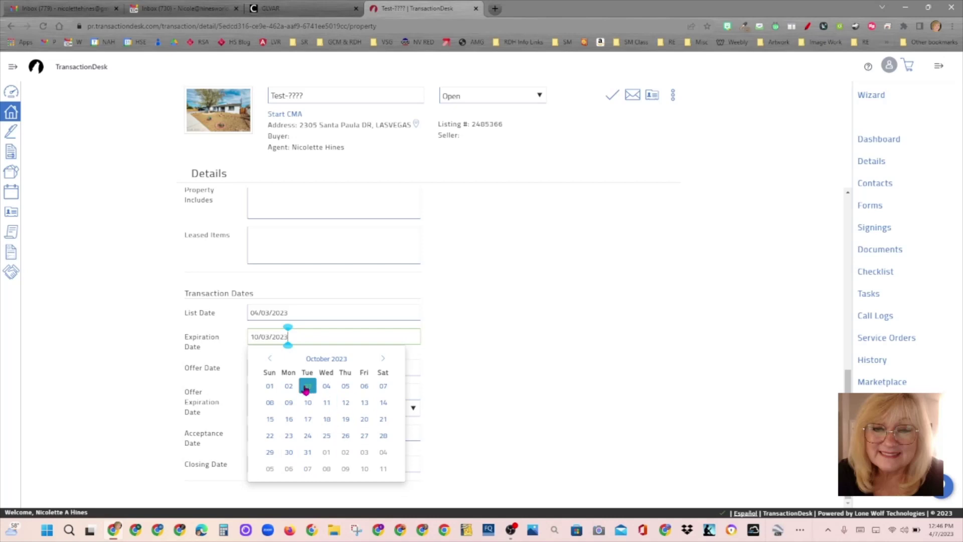
click(327, 436)
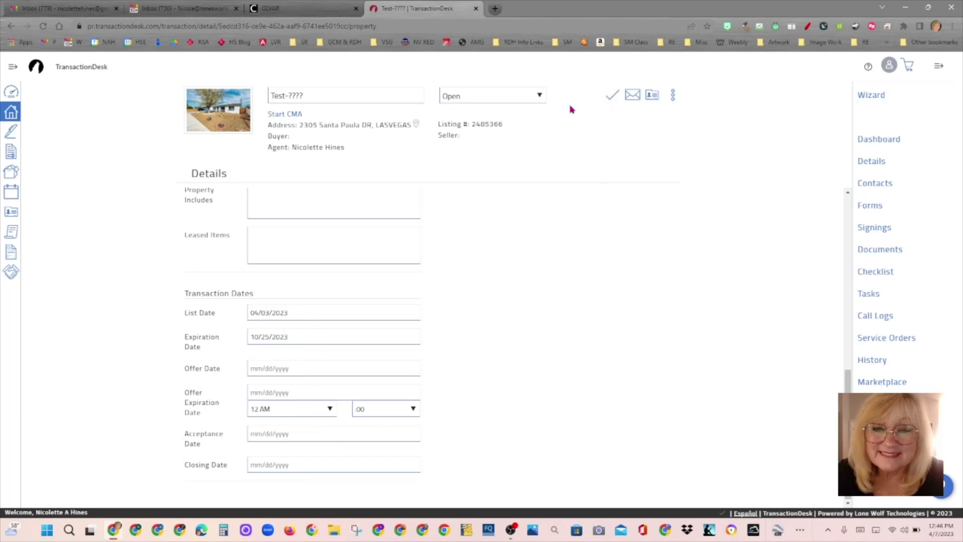
- Save the updated details, return to the dashboard and unlock it
click(610, 98)
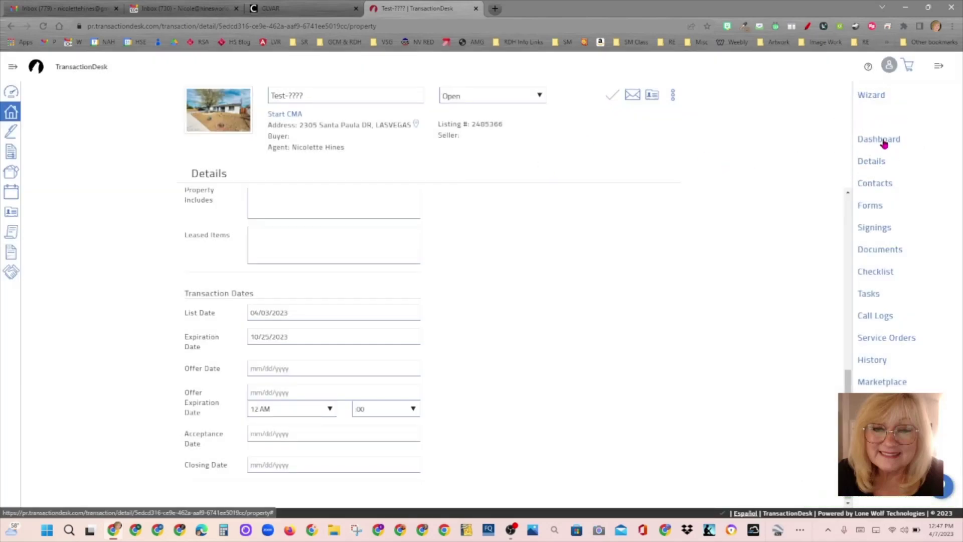
click(884, 144)
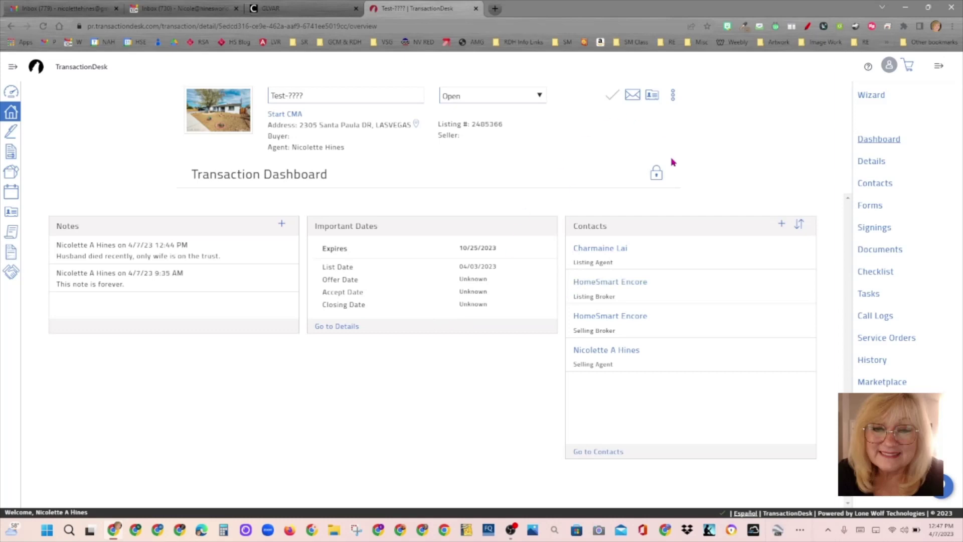
click(656, 173)
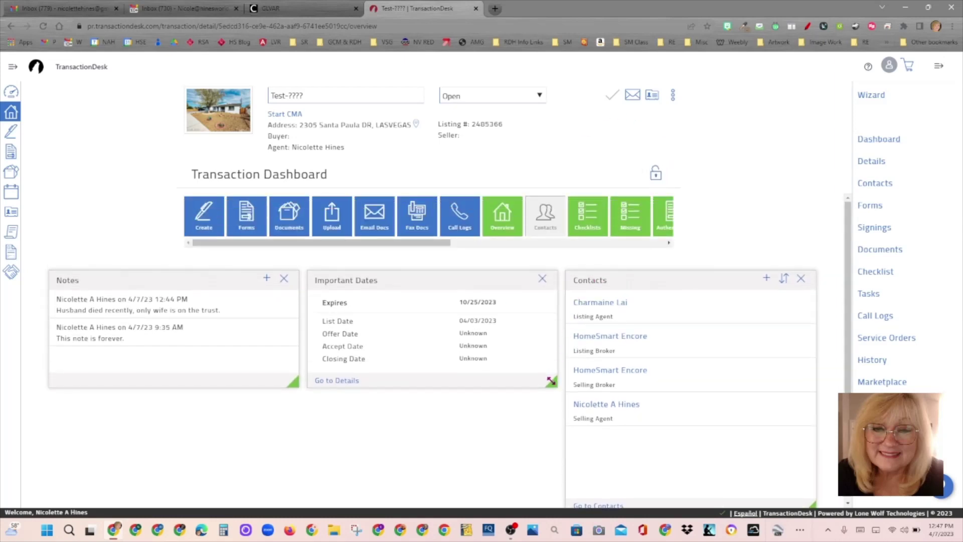
- Make Important Dates taller and narrower so Contacts fits beside it, then lock the layout
drag(551, 382, 563, 472)
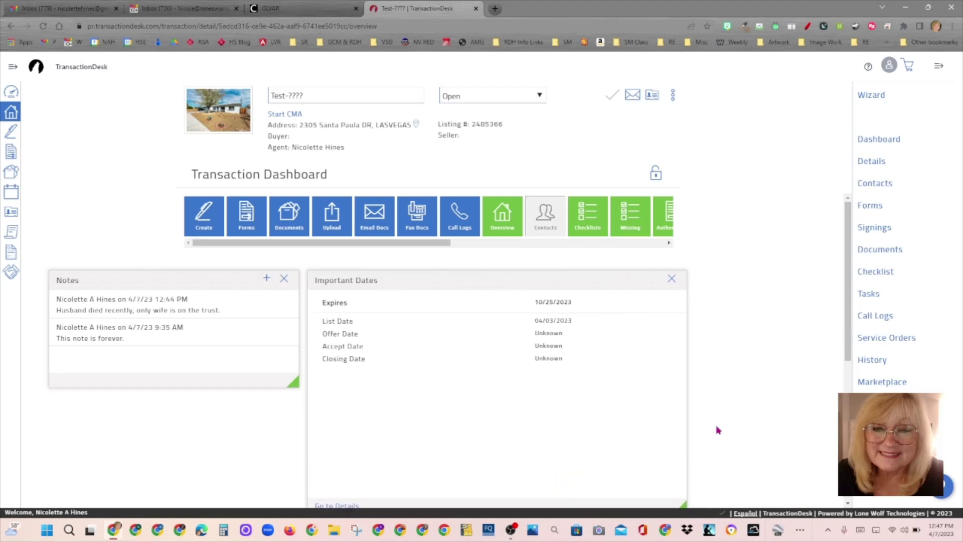
drag(850, 266, 854, 321)
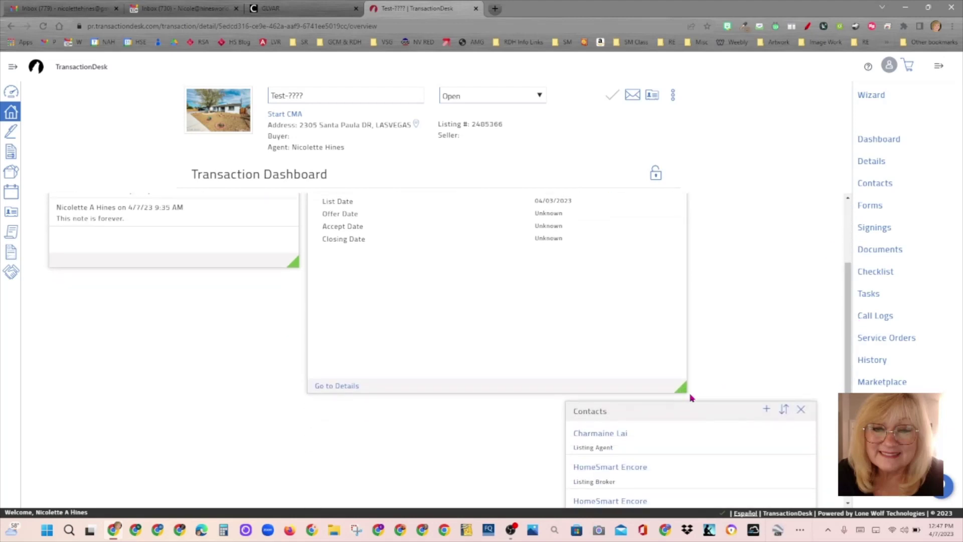
drag(682, 389, 554, 388)
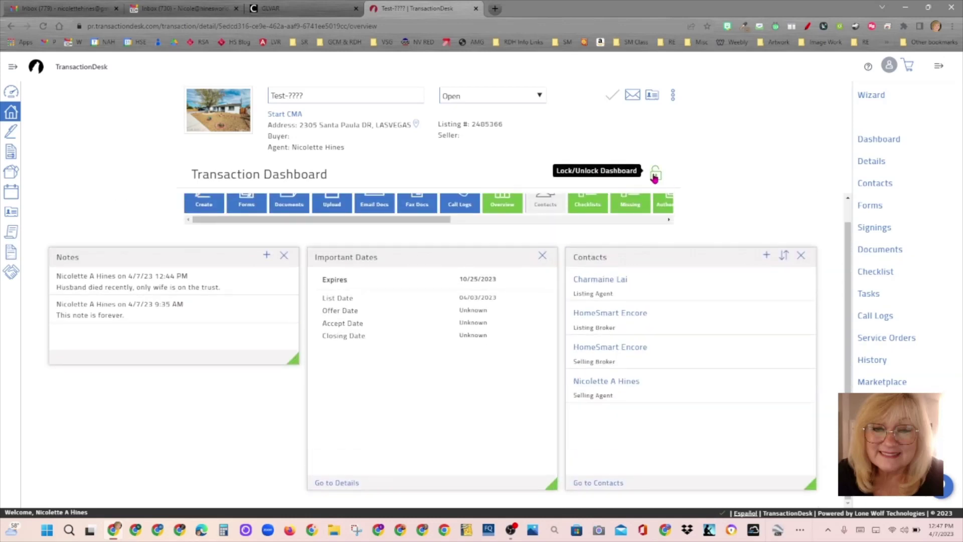
click(656, 175)
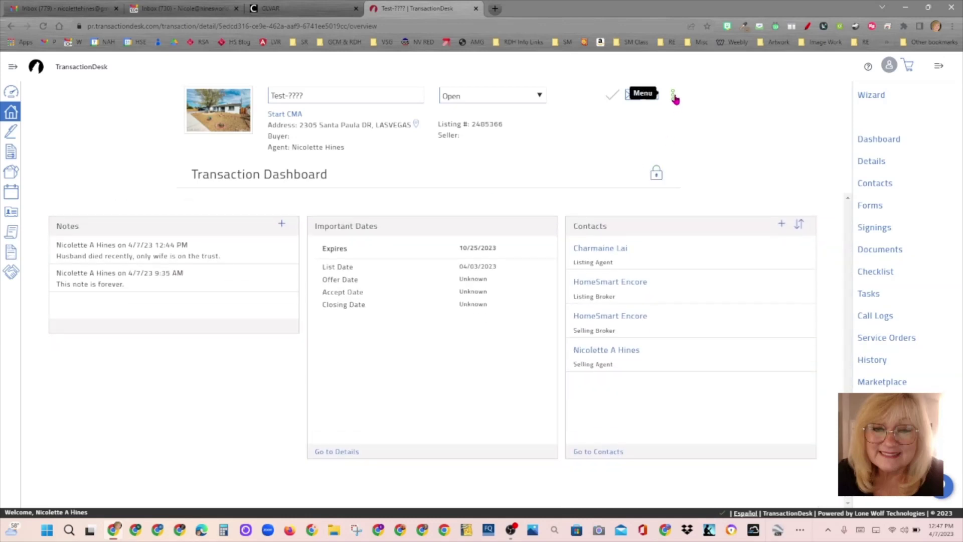
- Return to the Test-???? Details page via the right-hand navigation list
click(351, 453)
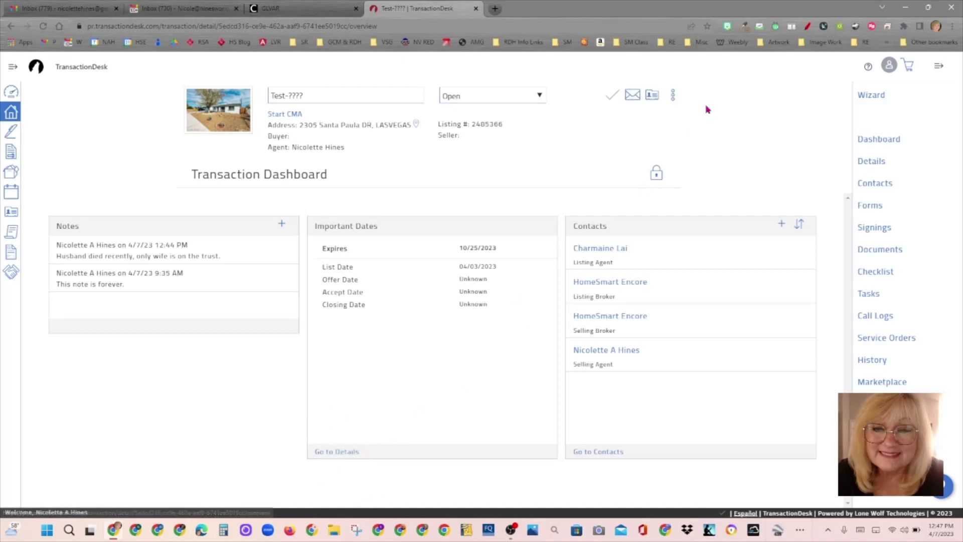
click(675, 98)
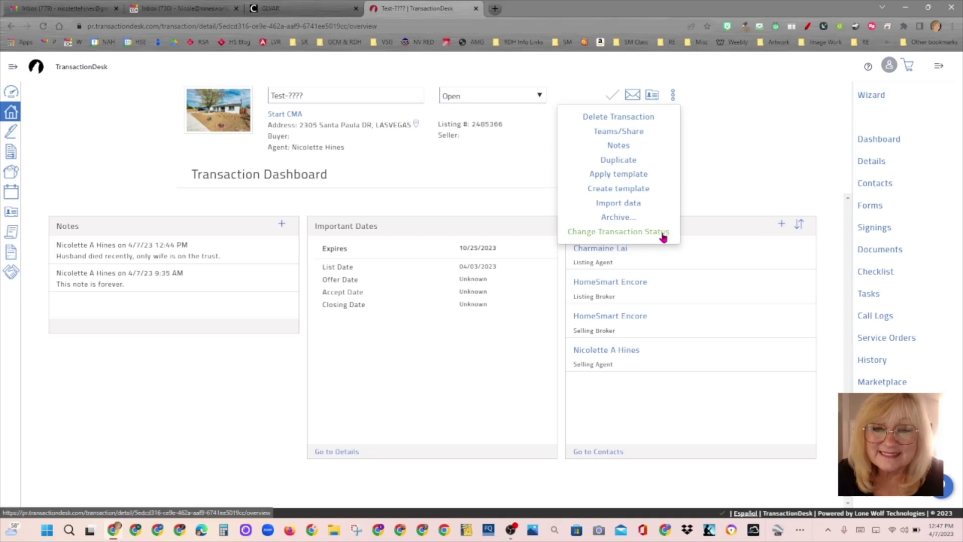
click(695, 167)
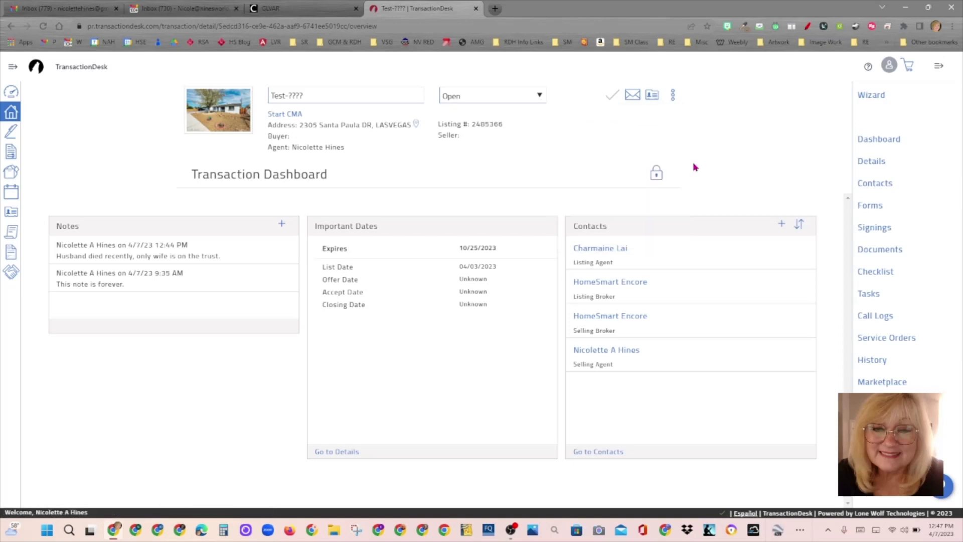
click(877, 166)
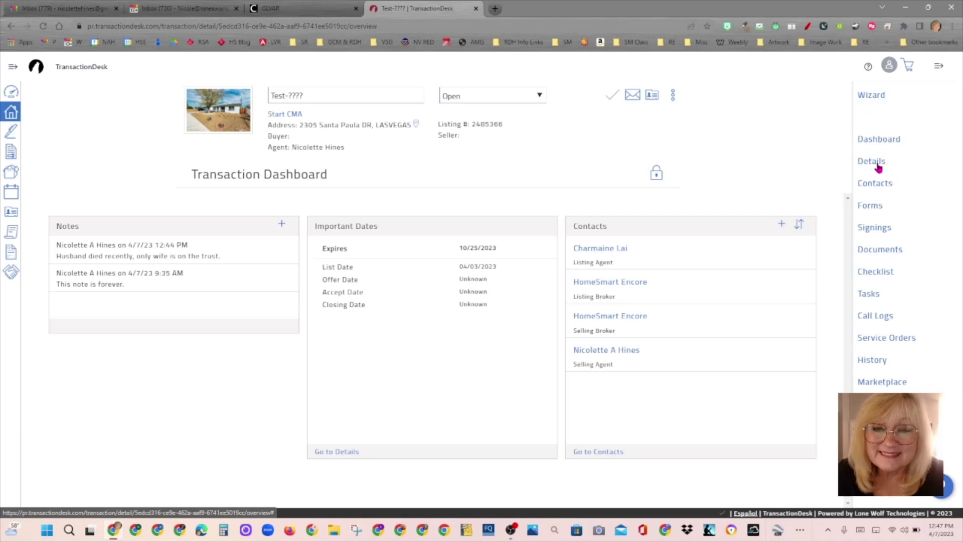
click(335, 454)
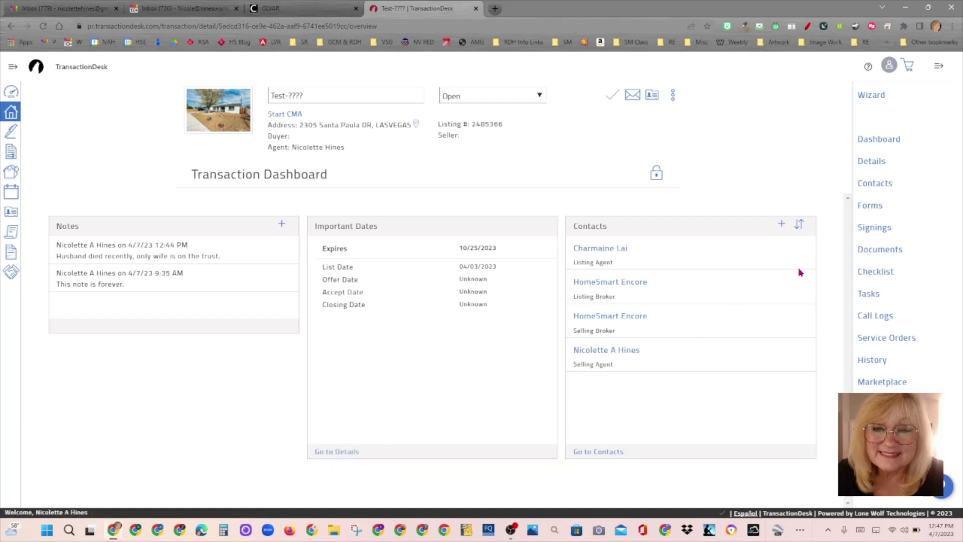
click(870, 166)
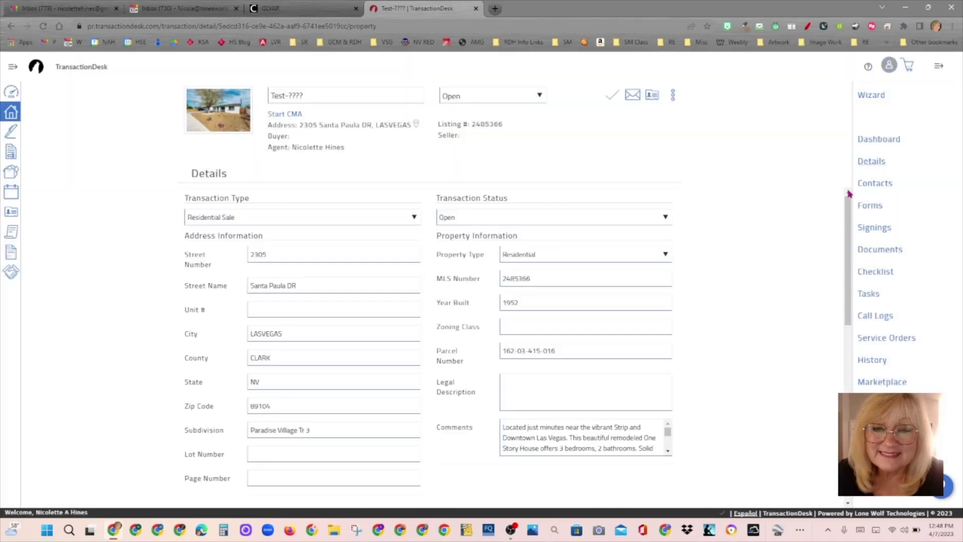
- Set the offer date to 04/19/2023 and the offer expiration to 04/21/2023 at 5 PM
drag(852, 198, 856, 386)
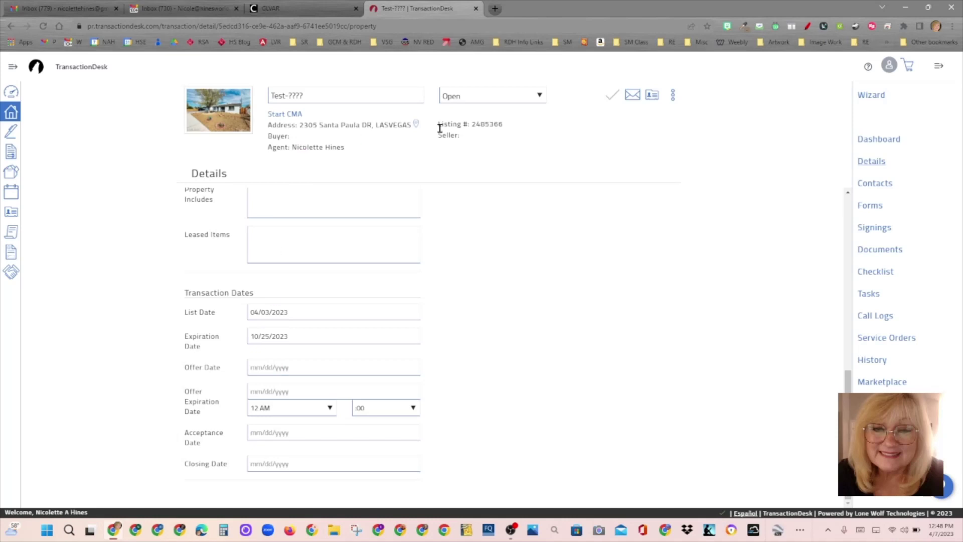
click(280, 367)
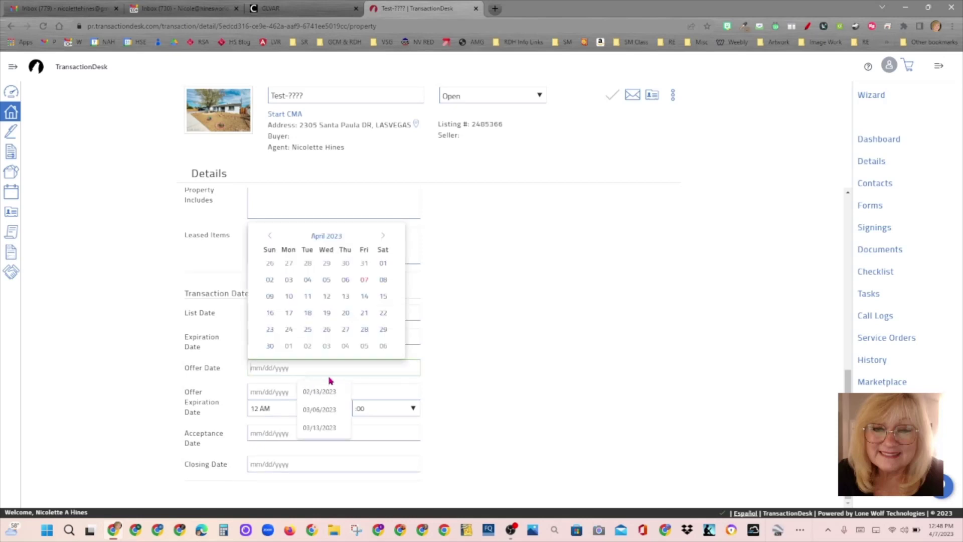
click(327, 314)
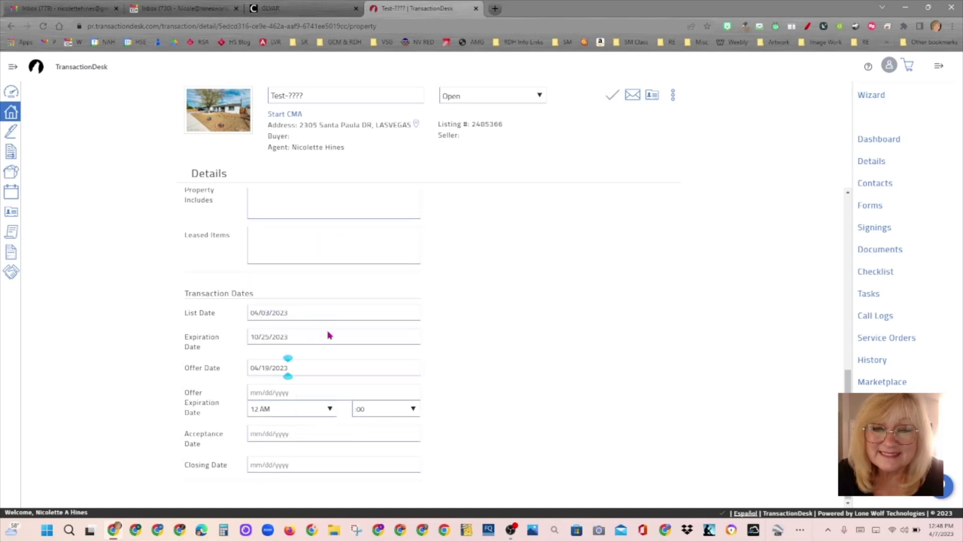
click(298, 390)
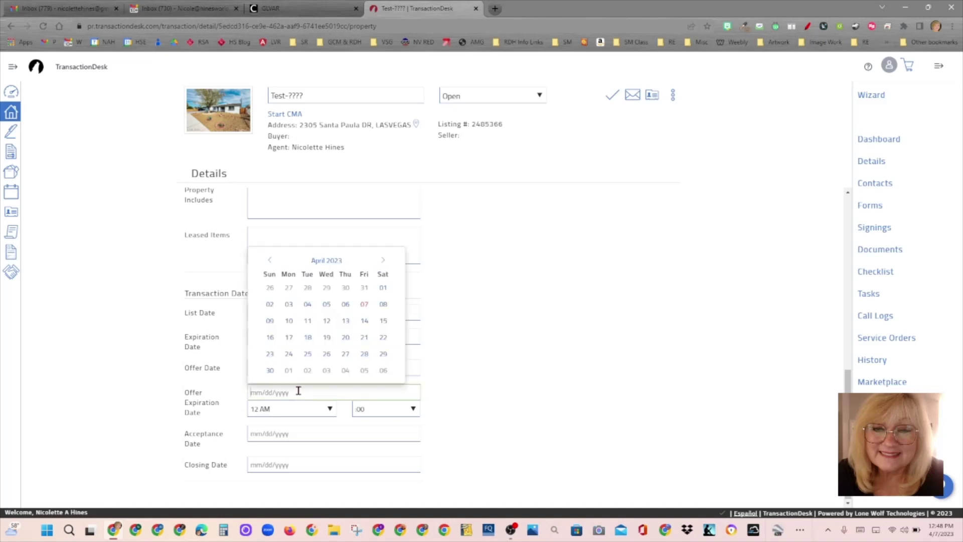
click(383, 260)
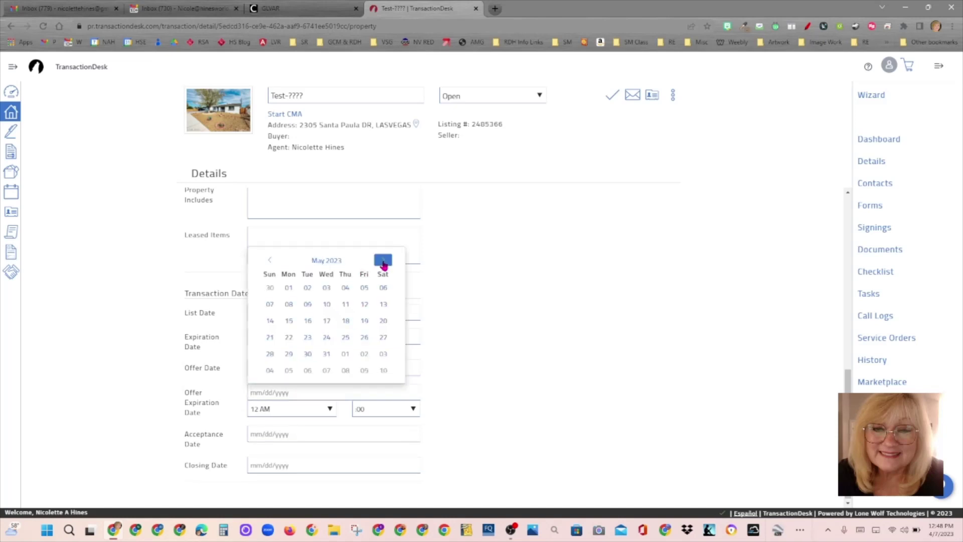
click(307, 354)
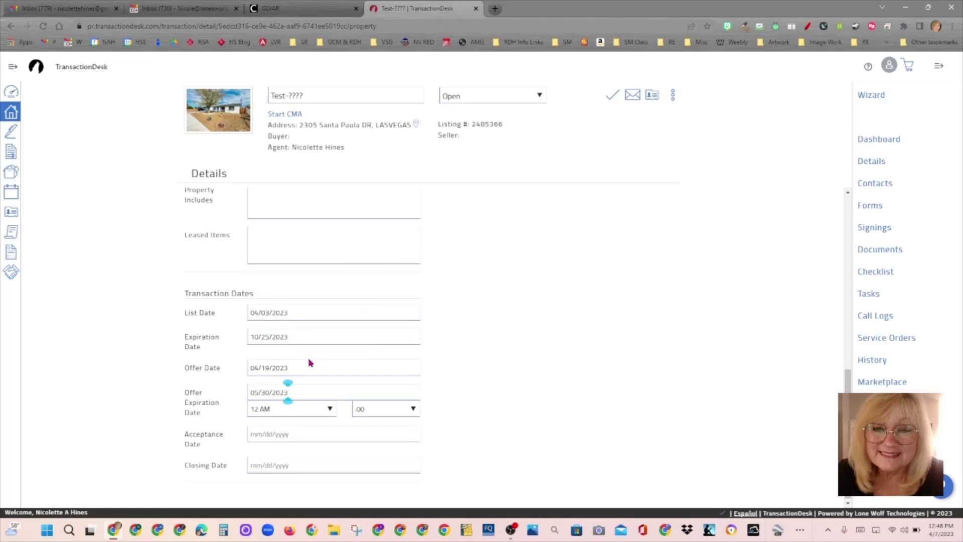
click(296, 394)
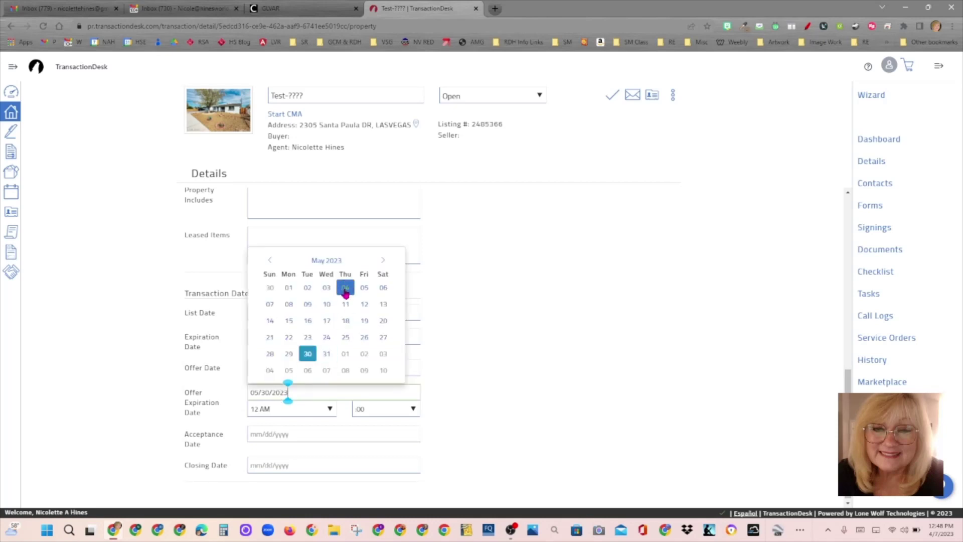
click(269, 261)
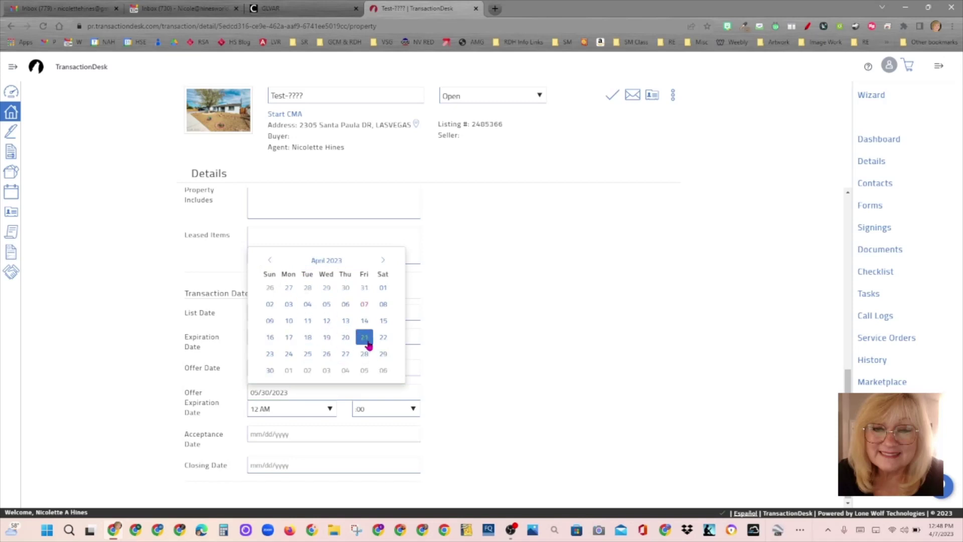
click(366, 338)
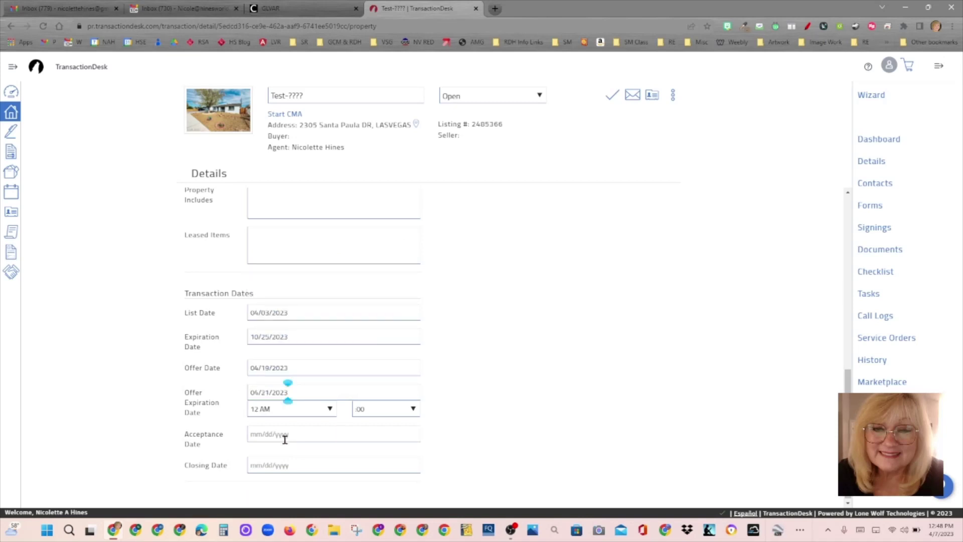
click(326, 408)
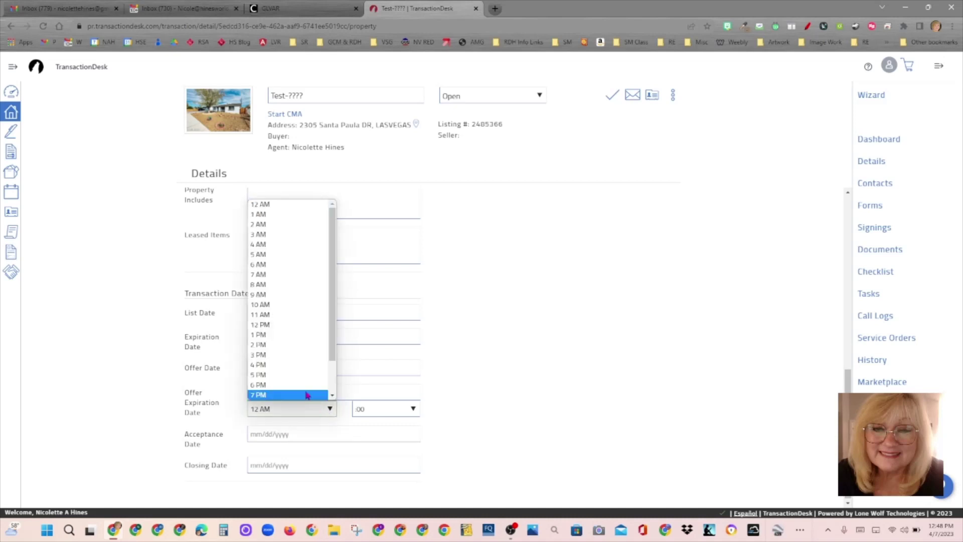
click(292, 376)
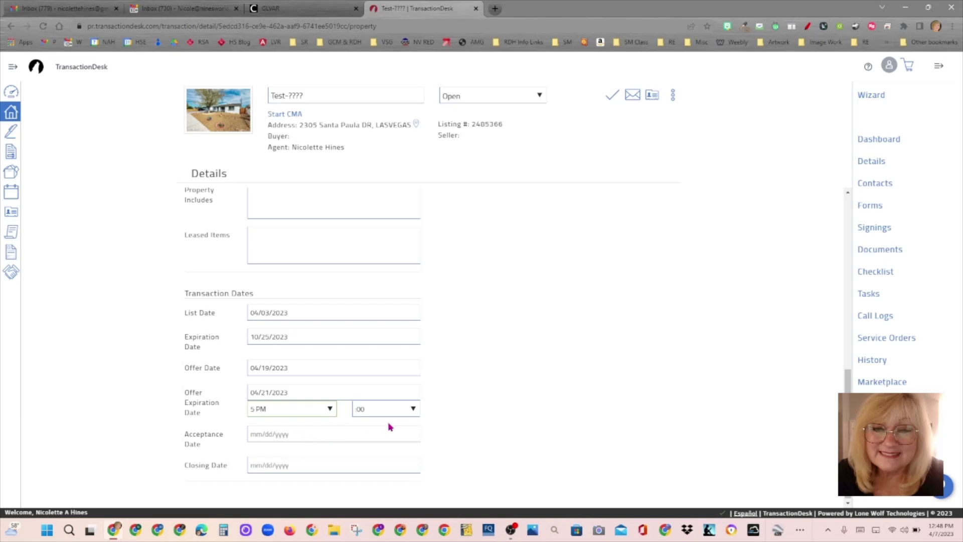
- Set the acceptance date to 04/20/2023 and the closing date to 05/30/2023
click(295, 437)
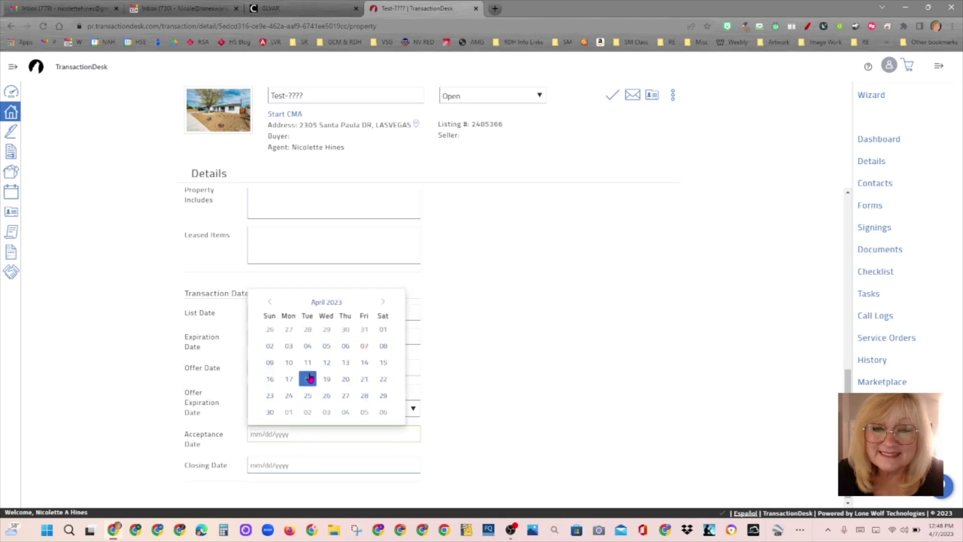
click(346, 379)
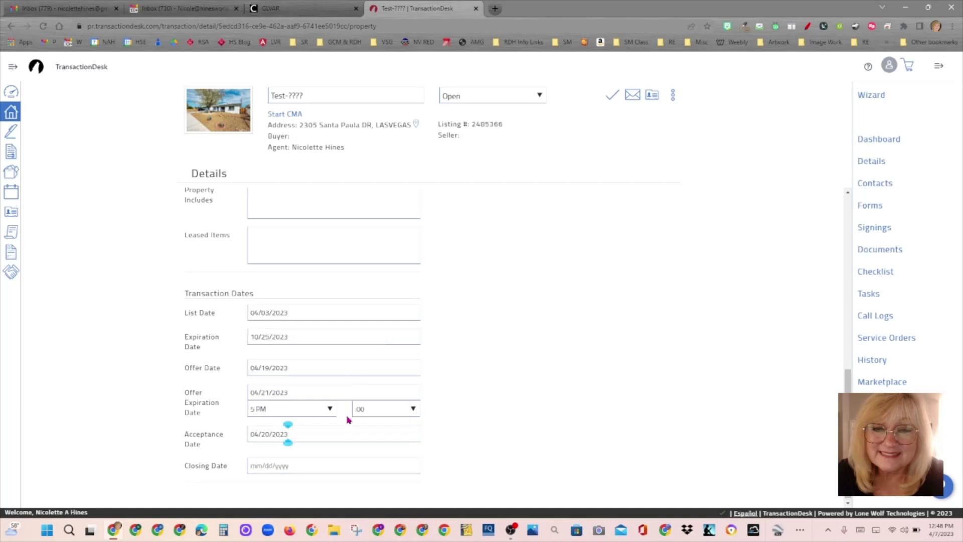
click(297, 462)
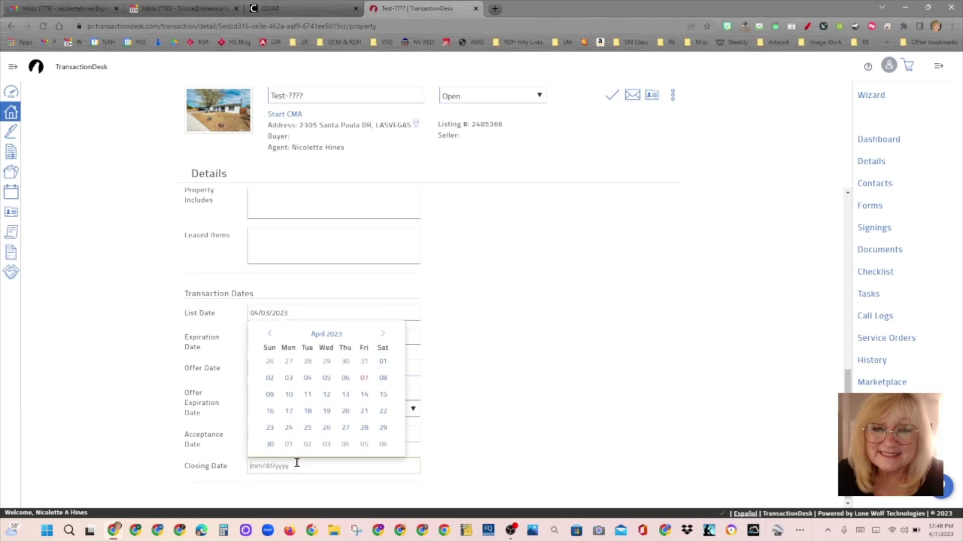
click(383, 333)
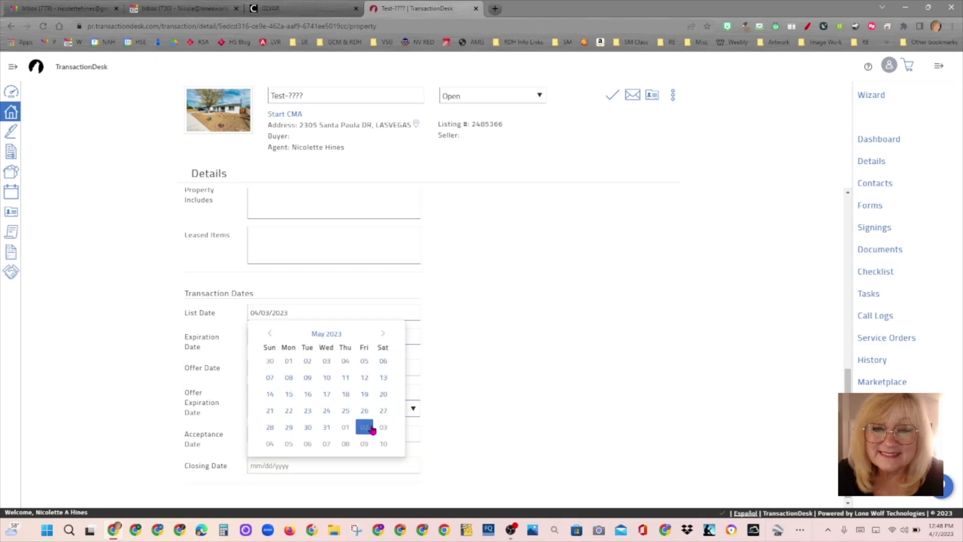
click(308, 427)
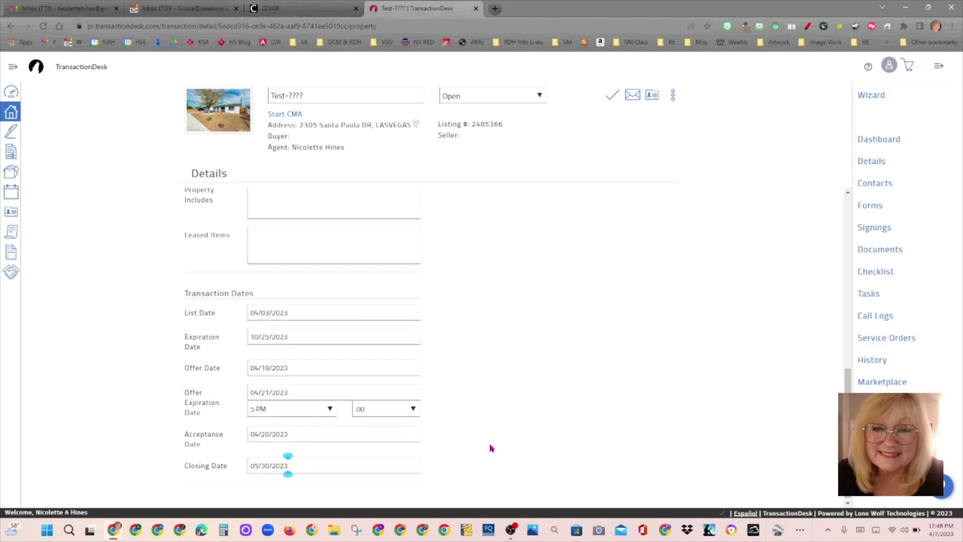
drag(848, 380, 847, 381)
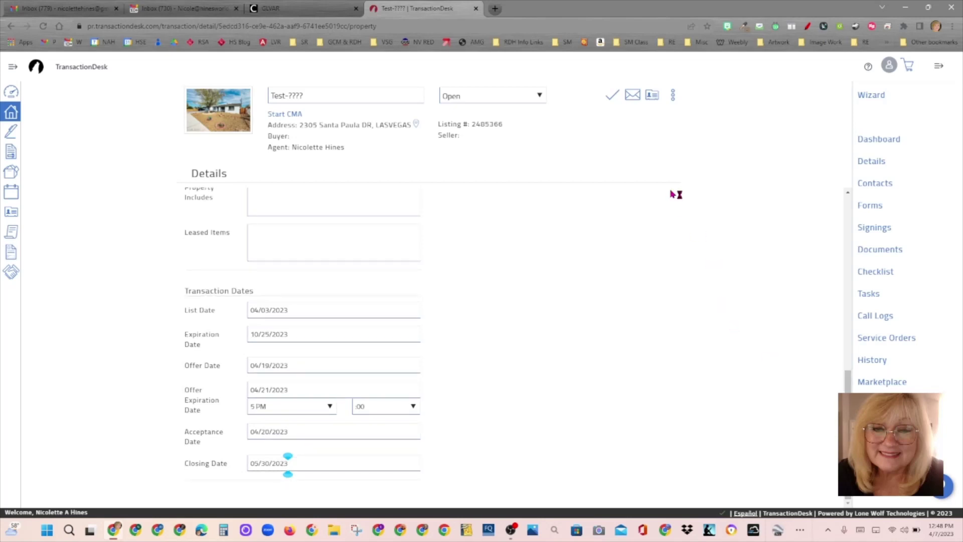
- Save the new transaction dates, then make the dashboard's Notes panel taller and relock the layout
click(612, 100)
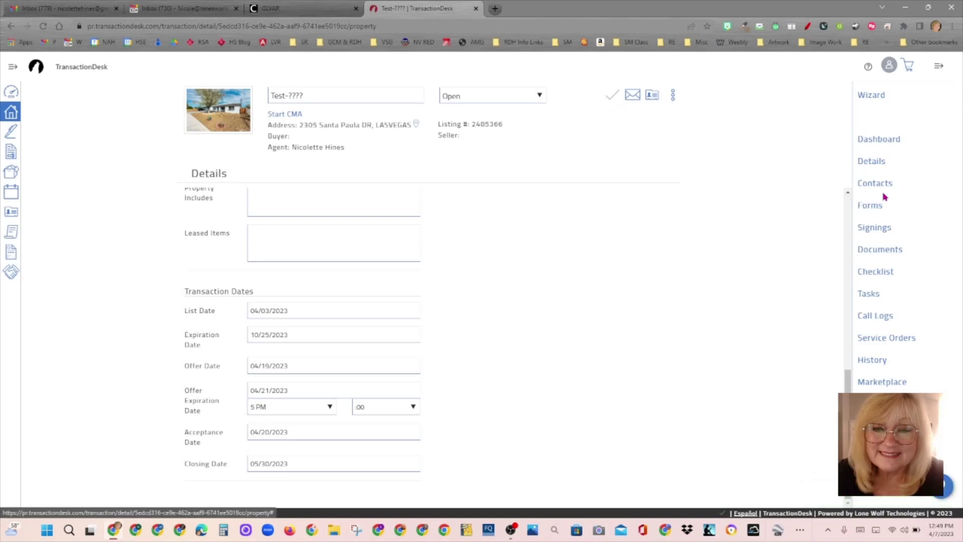
click(887, 145)
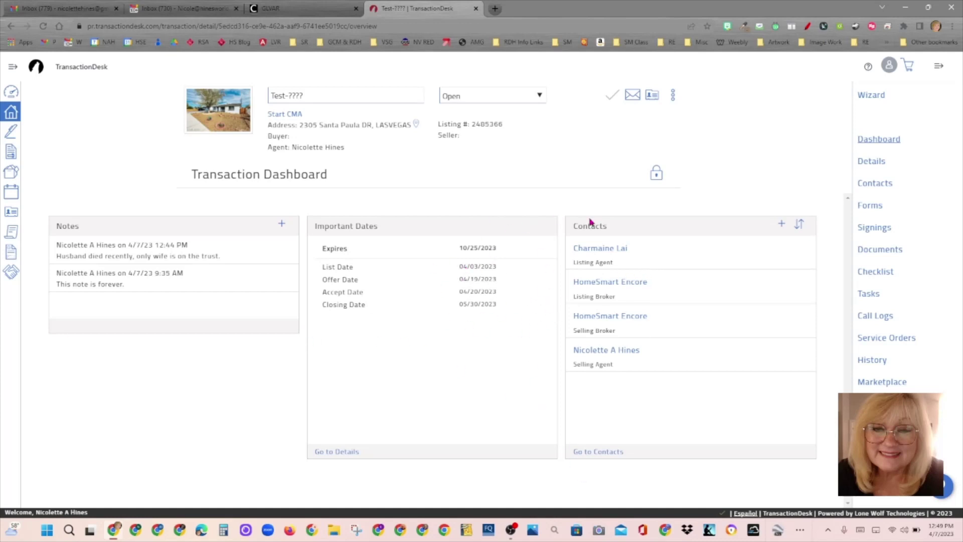
click(656, 173)
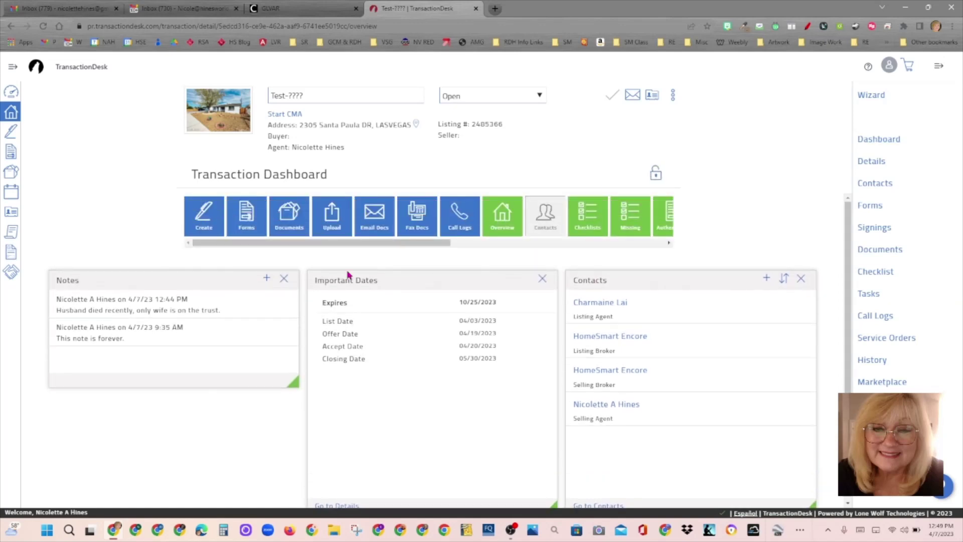
drag(295, 387, 296, 517)
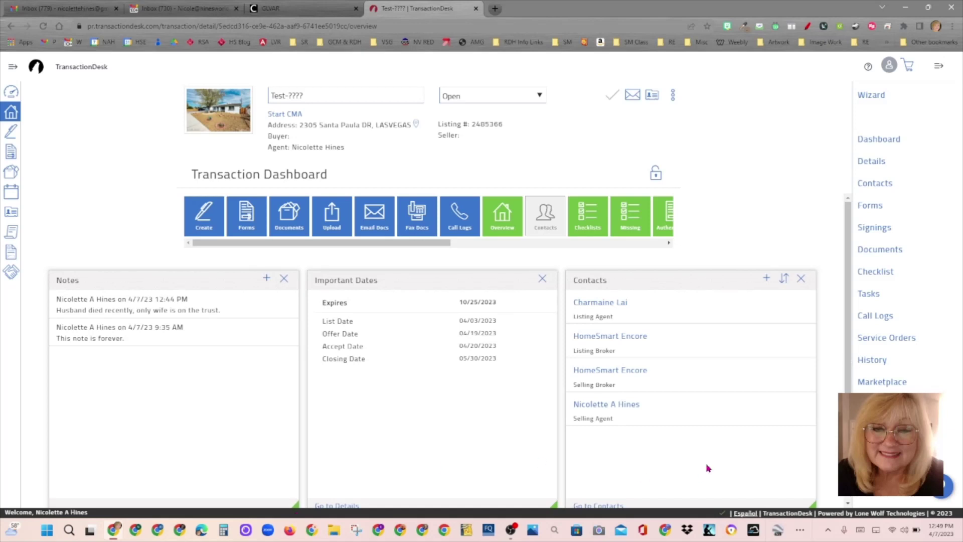
scroll(853, 387, down, 1)
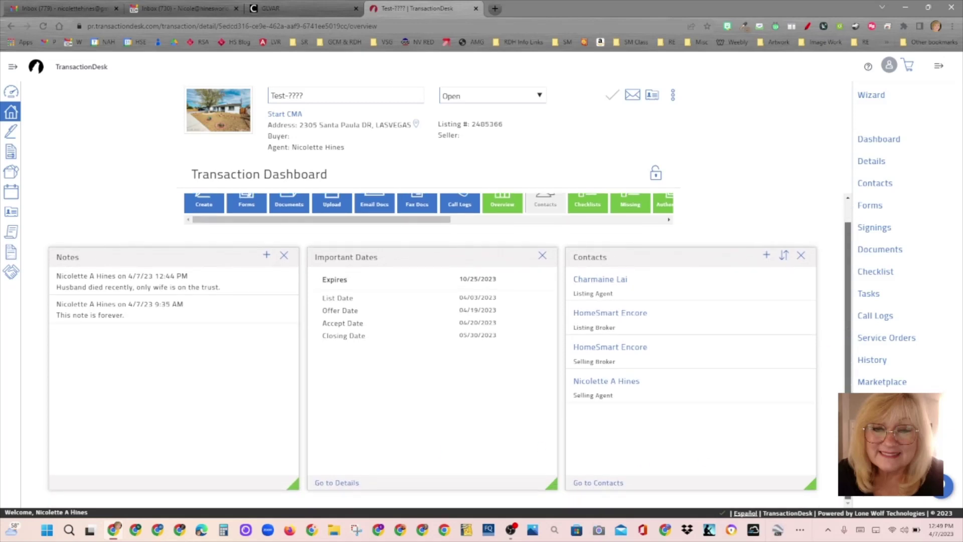
click(655, 175)
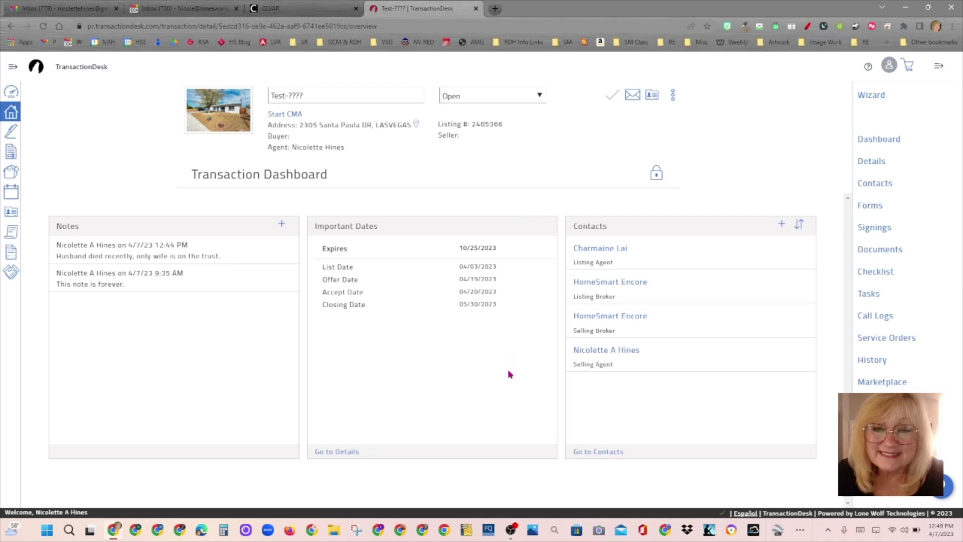
- On the transaction details page, set the transaction status to Active
click(347, 454)
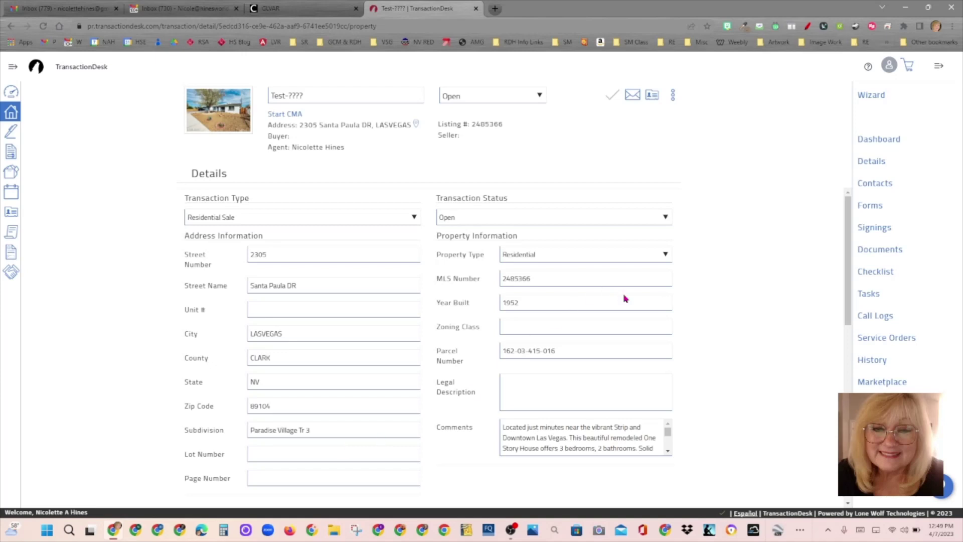
drag(849, 224, 850, 220)
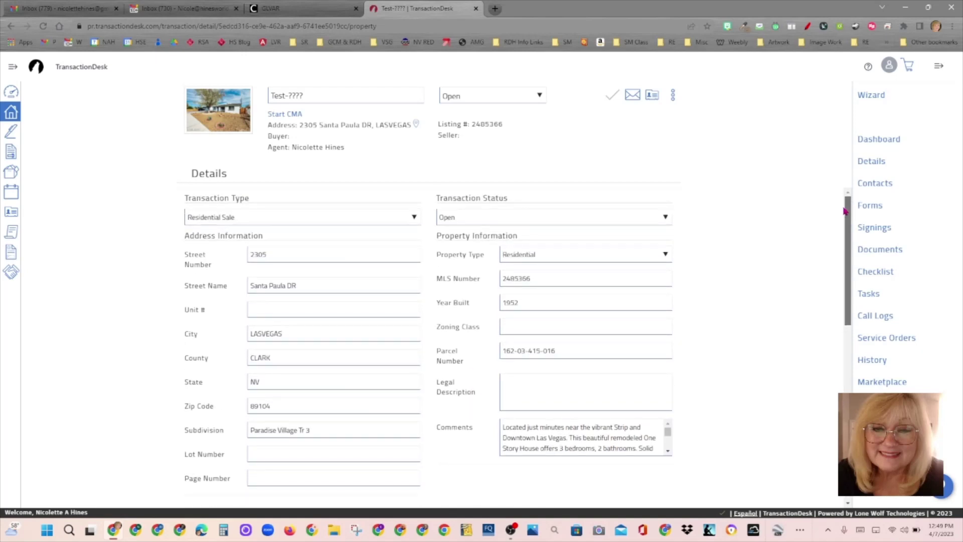
click(506, 91)
click(474, 113)
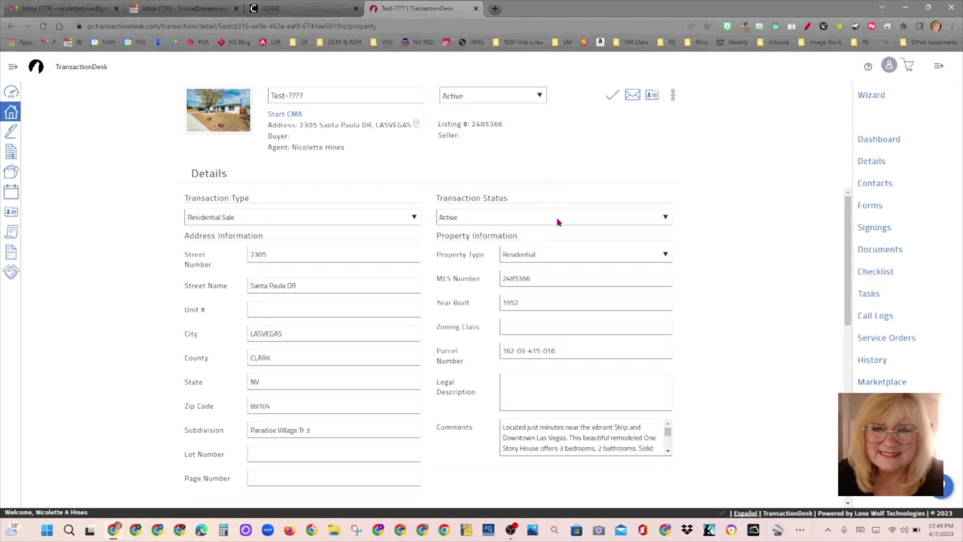
- Enter 'Refrigerator, Washer and Dryer. Outdoor Shed.' in Property Includes
drag(847, 229, 844, 337)
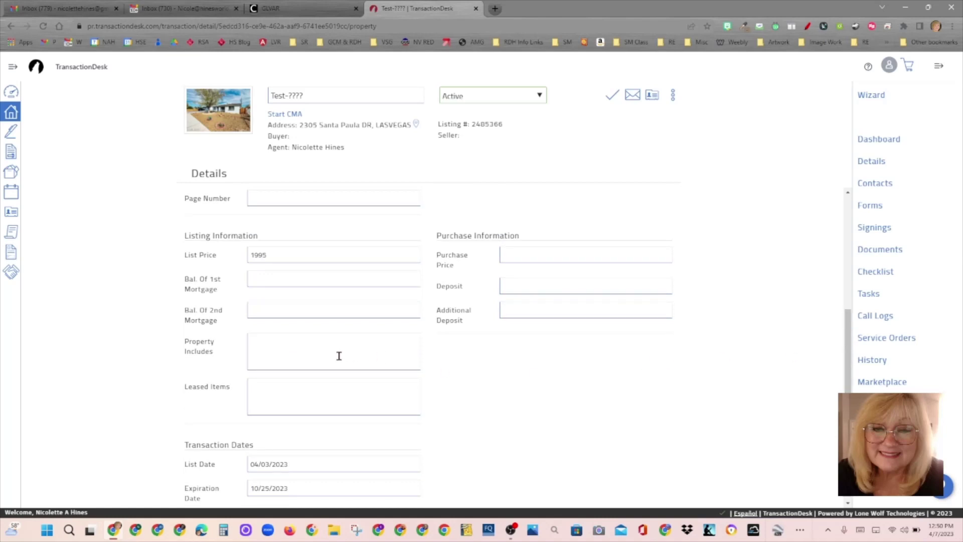
click(282, 352)
text(Refri)
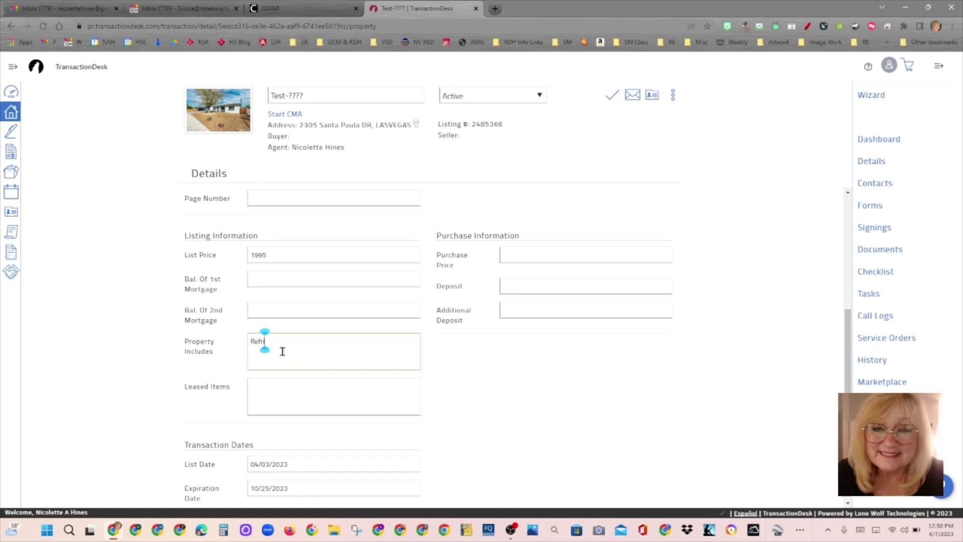
text(gerator, Washer and Dry)
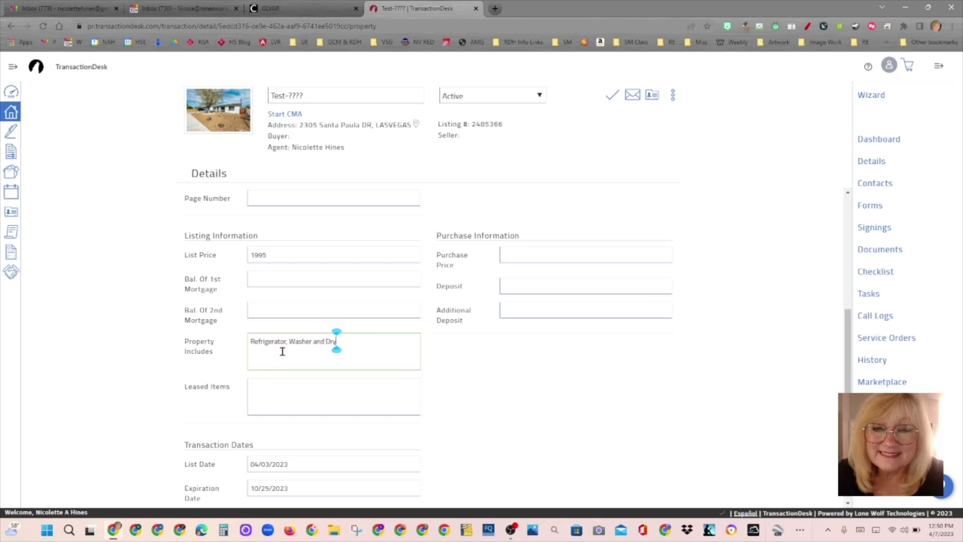
text(er. Outdoor Shed)
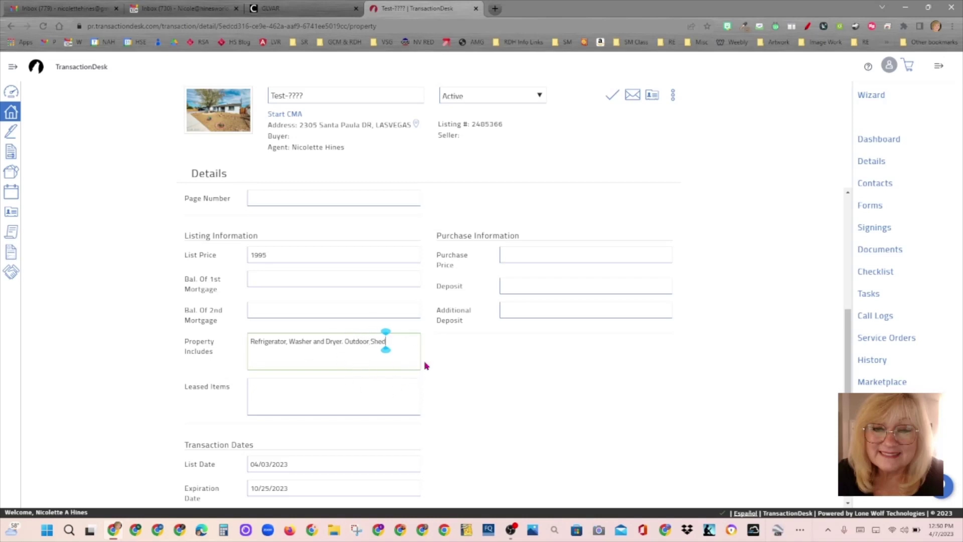
text(.)
- Set the Purchase Price to 520000.00
click(518, 252)
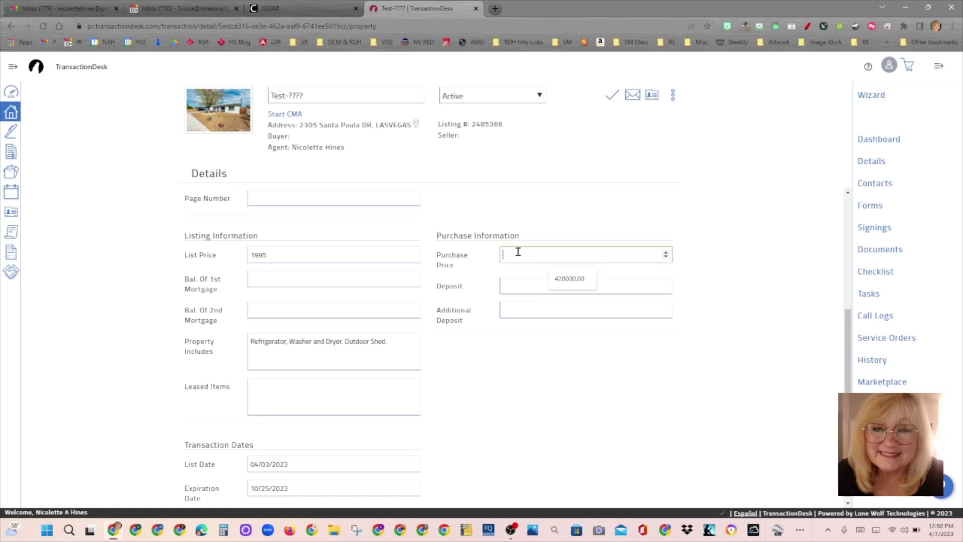
text(520000.00)
click(600, 322)
click(548, 256)
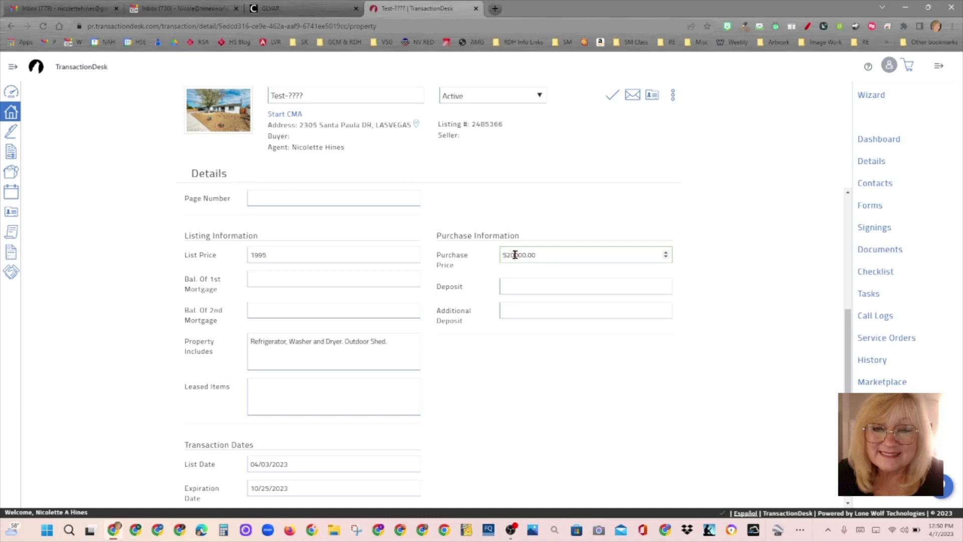
click(608, 421)
click(516, 255)
click(705, 375)
- Save the updated details (Active status, 520000.00 price) and return to the Test transaction dashboard
click(612, 99)
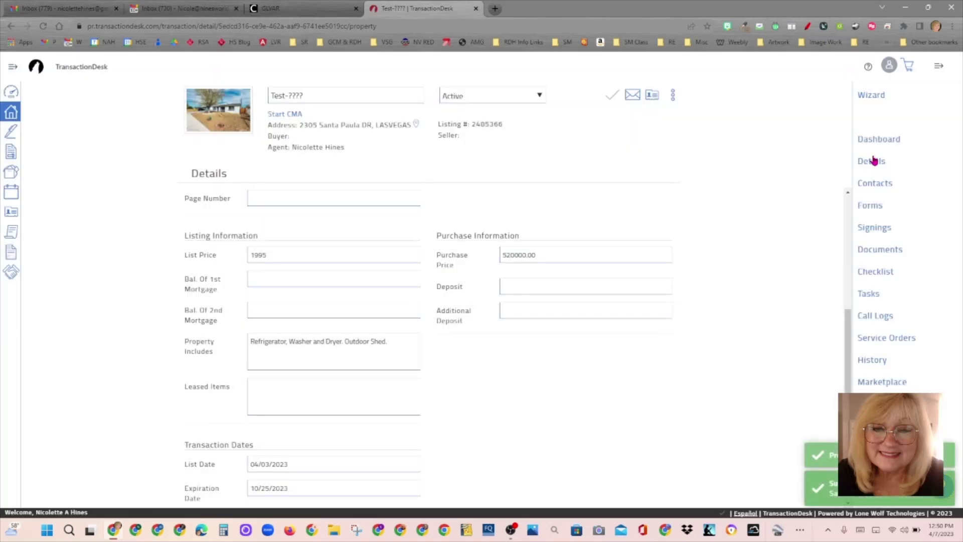
click(873, 166)
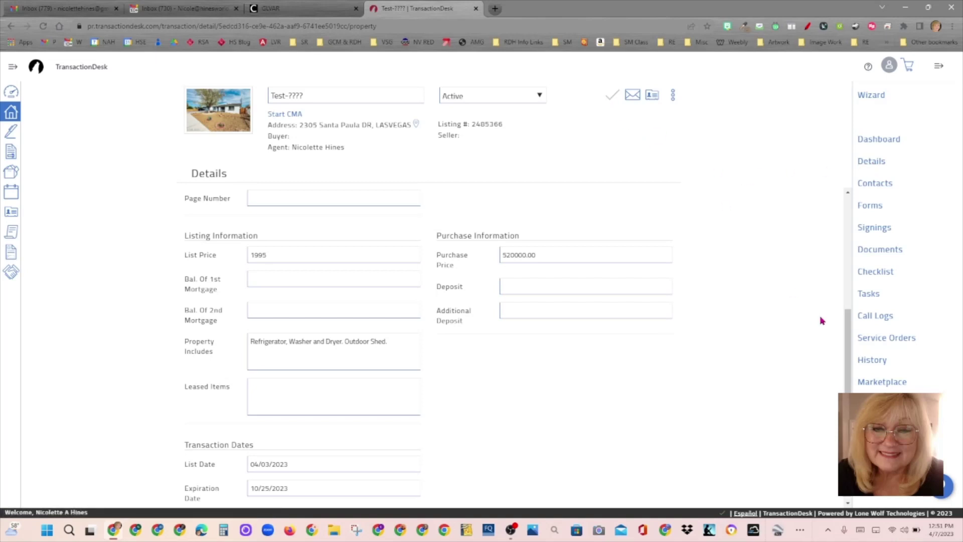
scroll(851, 329, down, 3)
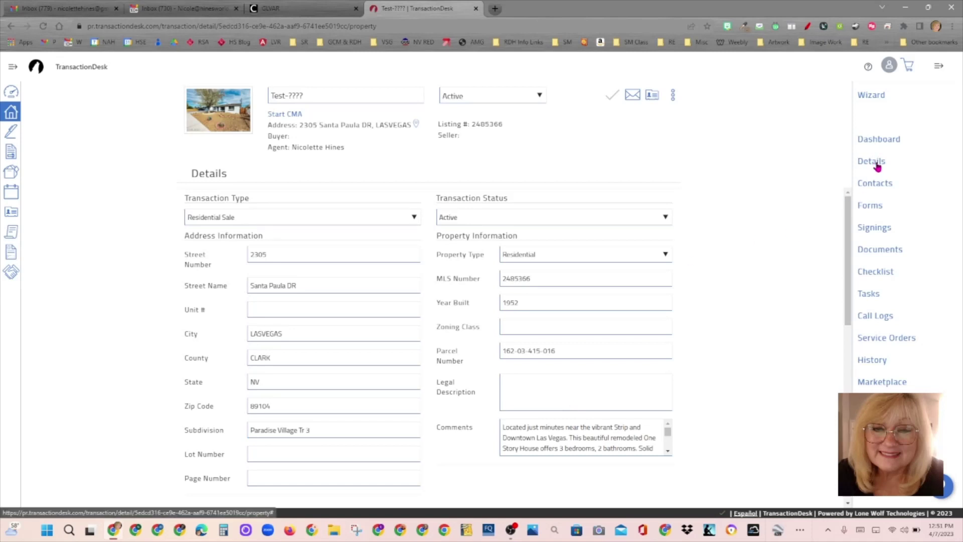
mouse_move(848, 211)
mouse_down()
mouse_move(853, 374)
mouse_move(848, 193)
mouse_up()
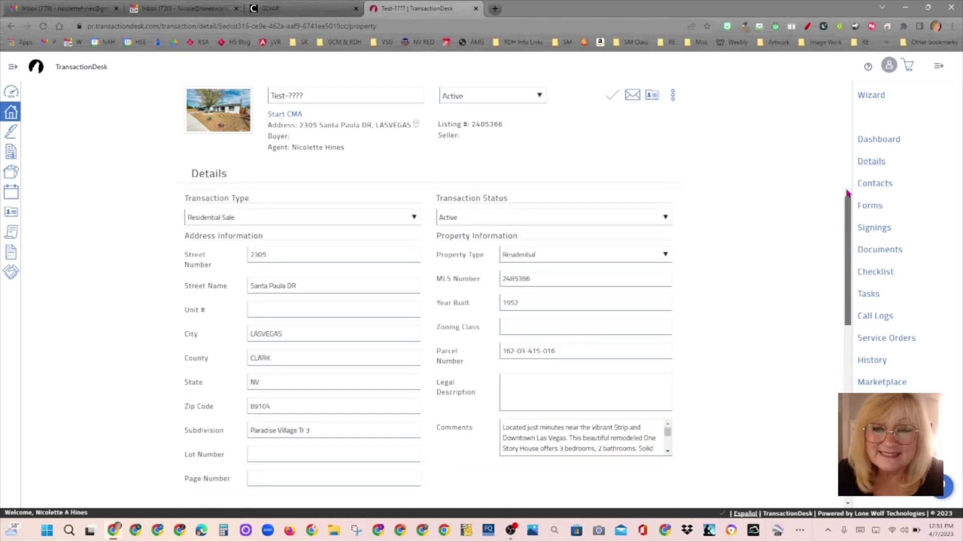
click(875, 140)
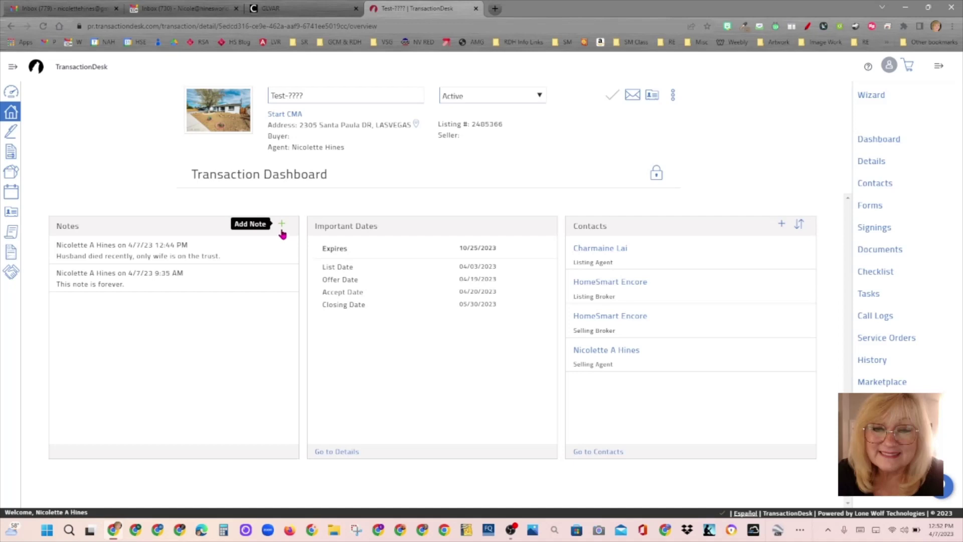
click(282, 224)
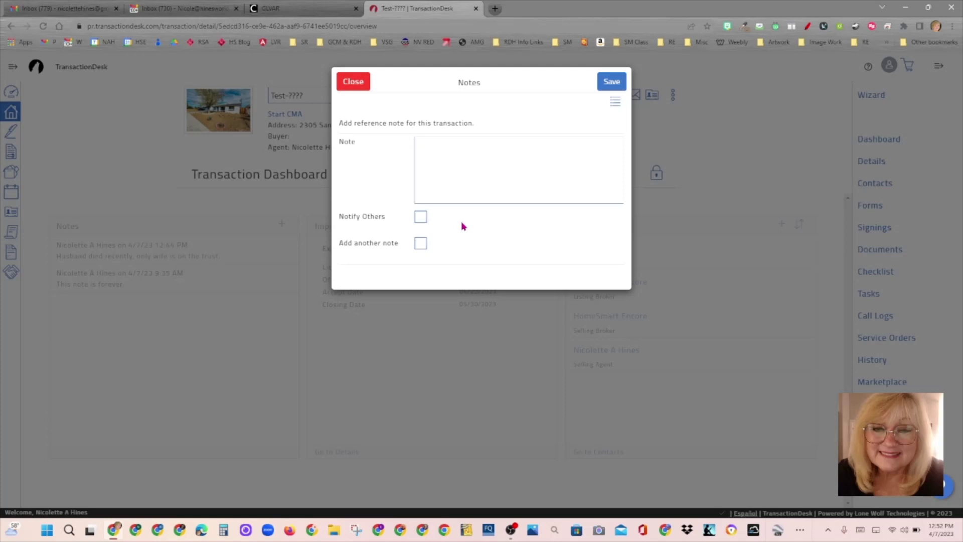
click(613, 104)
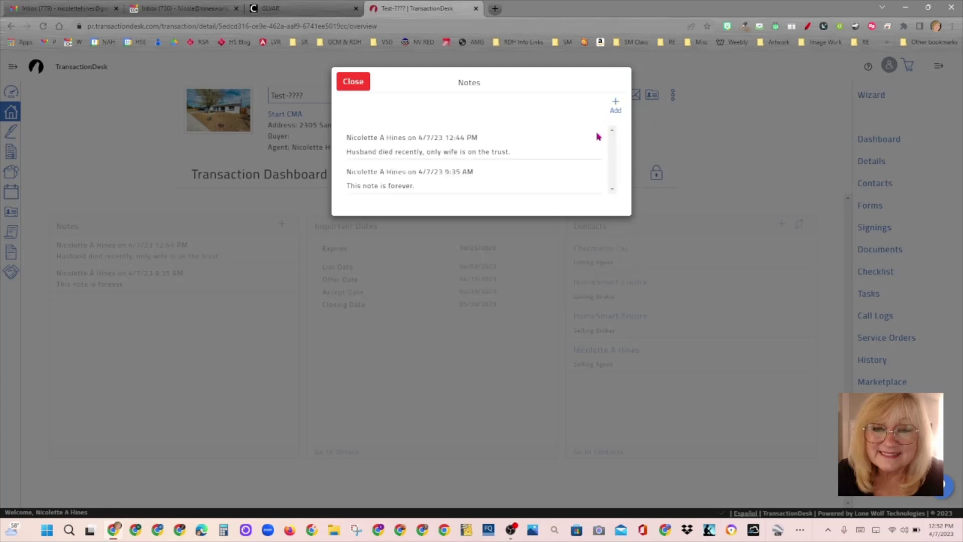
click(365, 91)
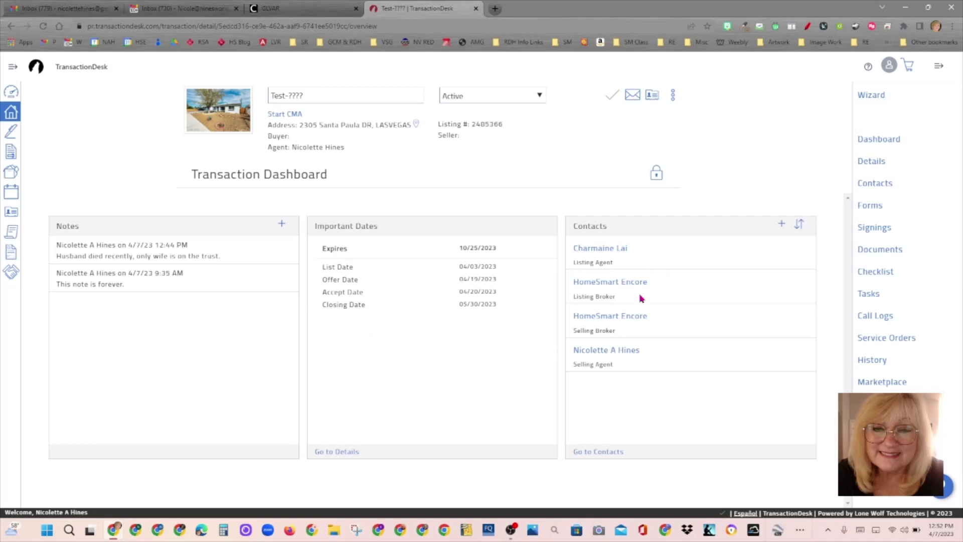
- From the transaction's Tasks list, add a new task named NAH
click(877, 294)
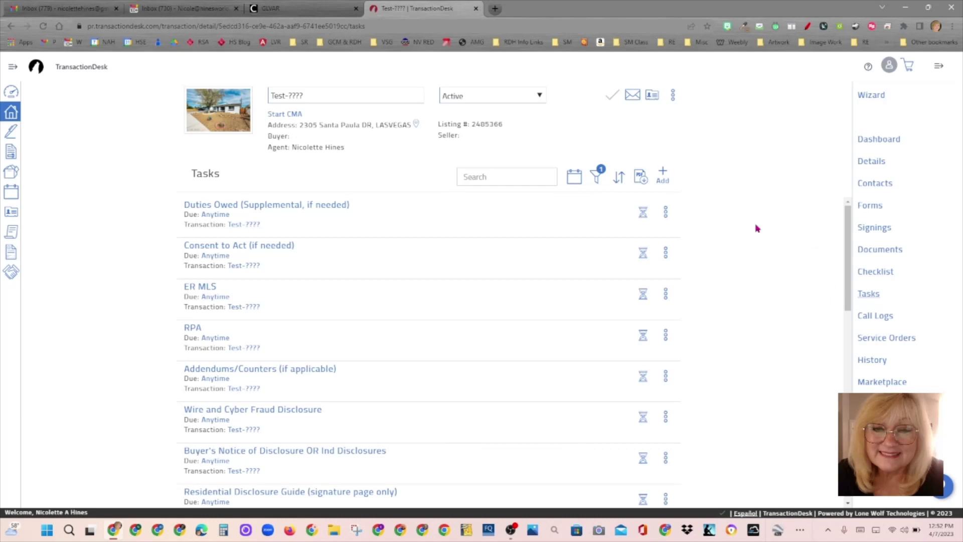
click(663, 175)
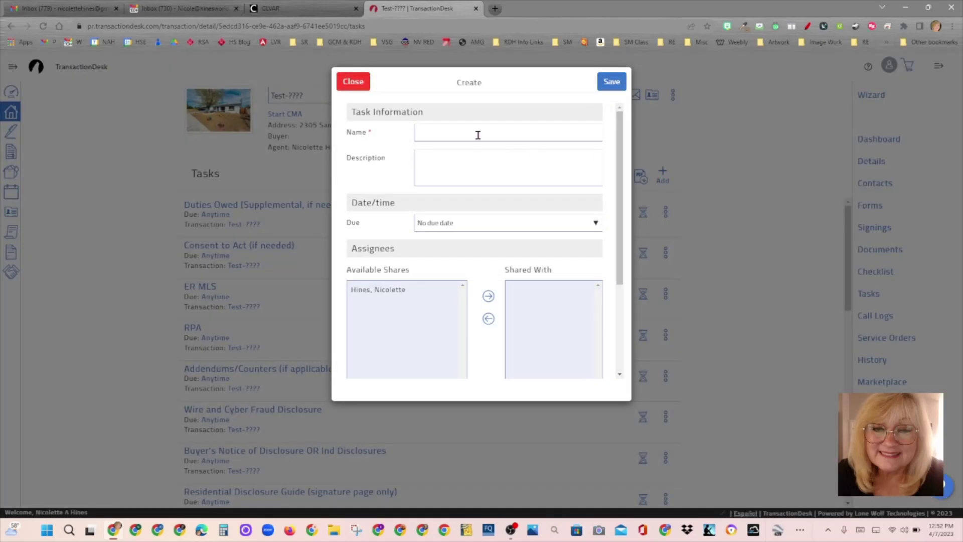
click(478, 135)
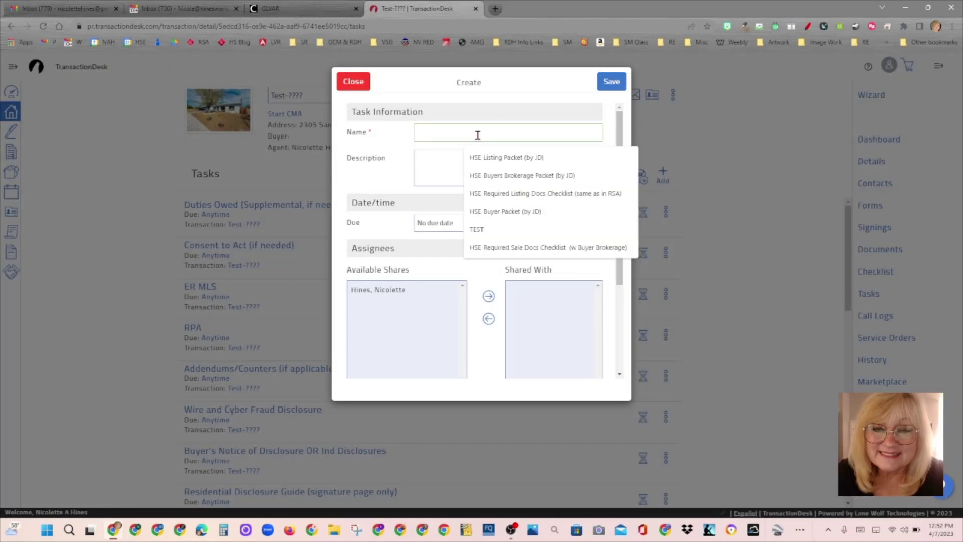
text(NAH)
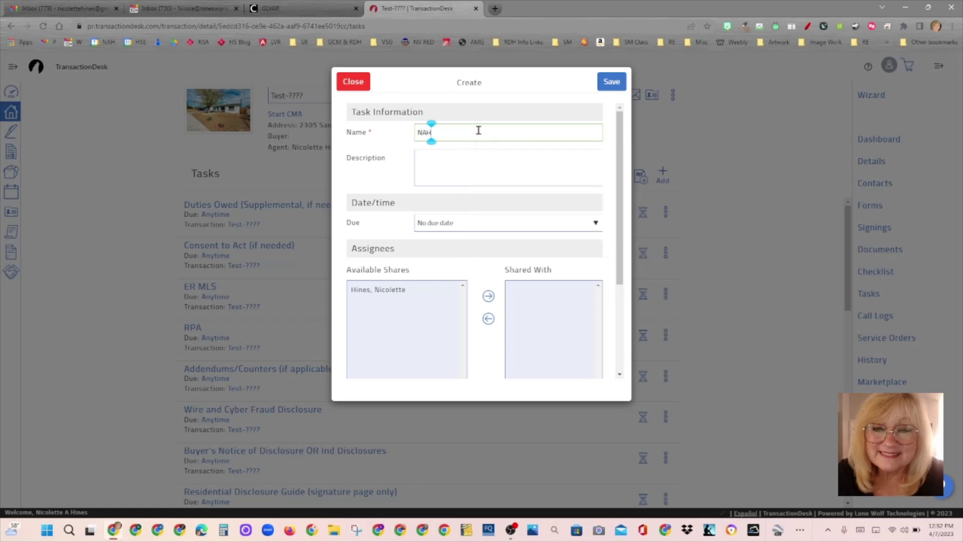
- Give it the description 'Remember to get a copy of the trust or of the Certificate of Trust.'
click(457, 159)
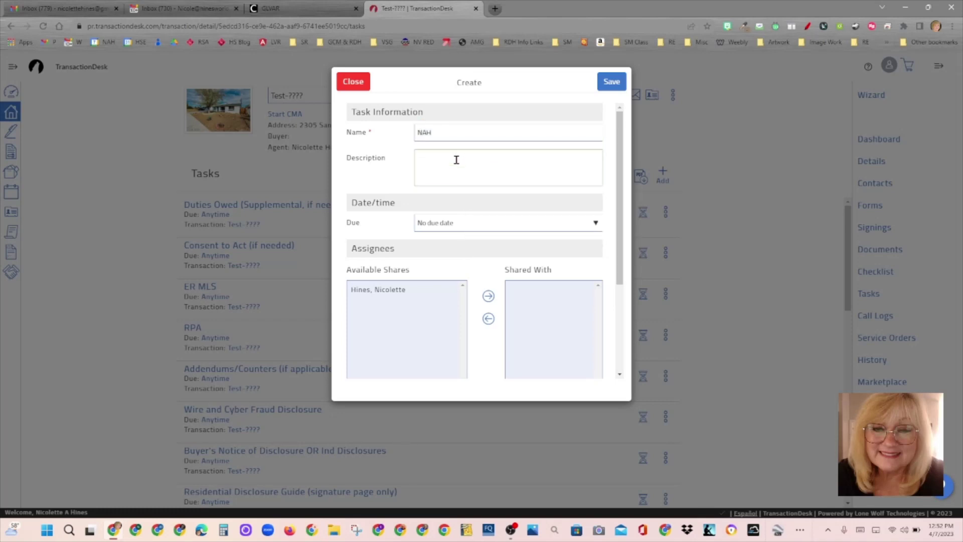
text(Remember to get a copy of the trust)
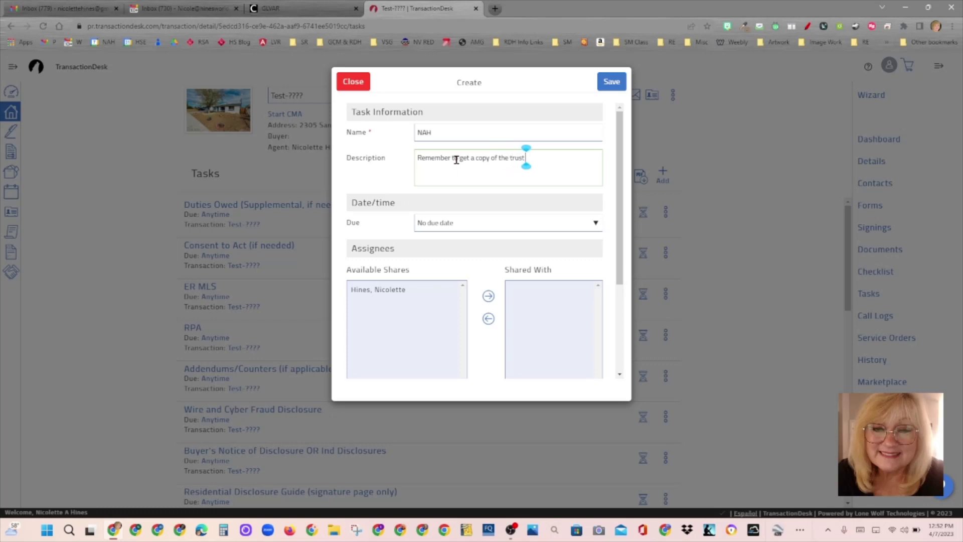
text( or of the)
text(Cerit)
key(BackSpace)
key(BackSpace)
text(tifi)
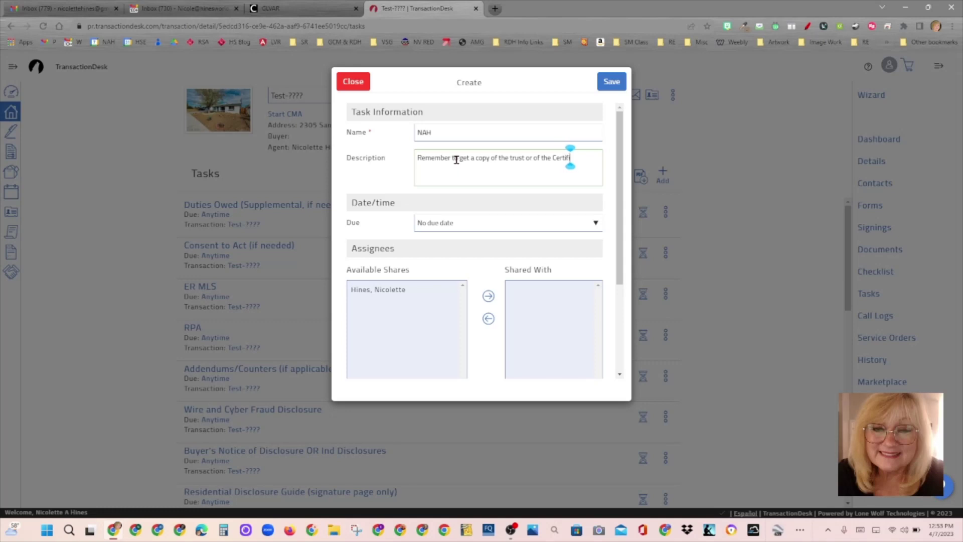
text(cate of Trust.)
- Make the NAH task due on 04/10/2023 at any time and save it
click(520, 225)
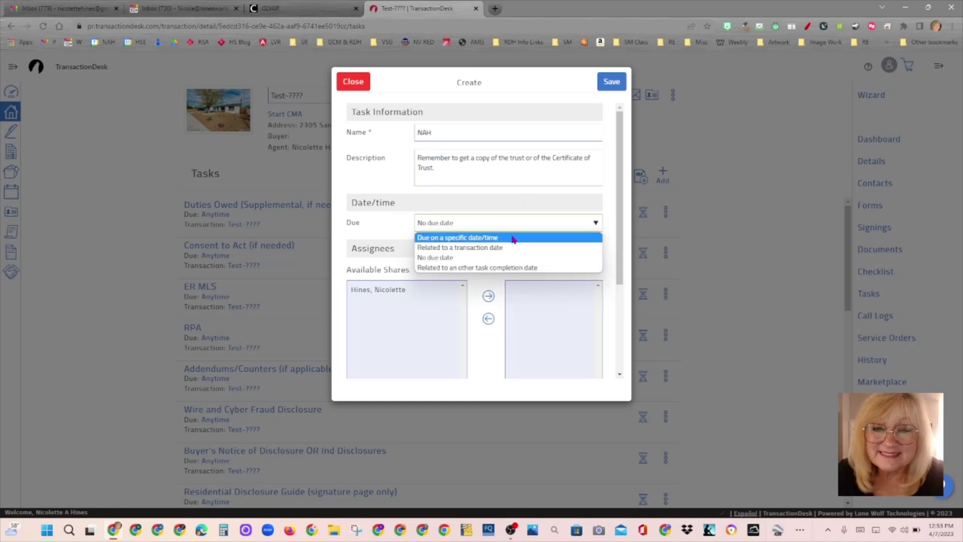
click(512, 237)
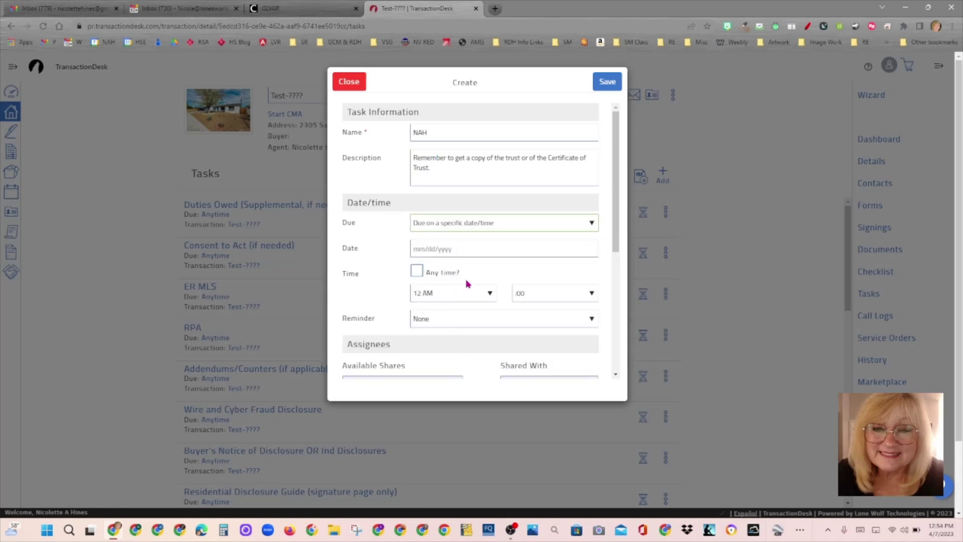
click(473, 246)
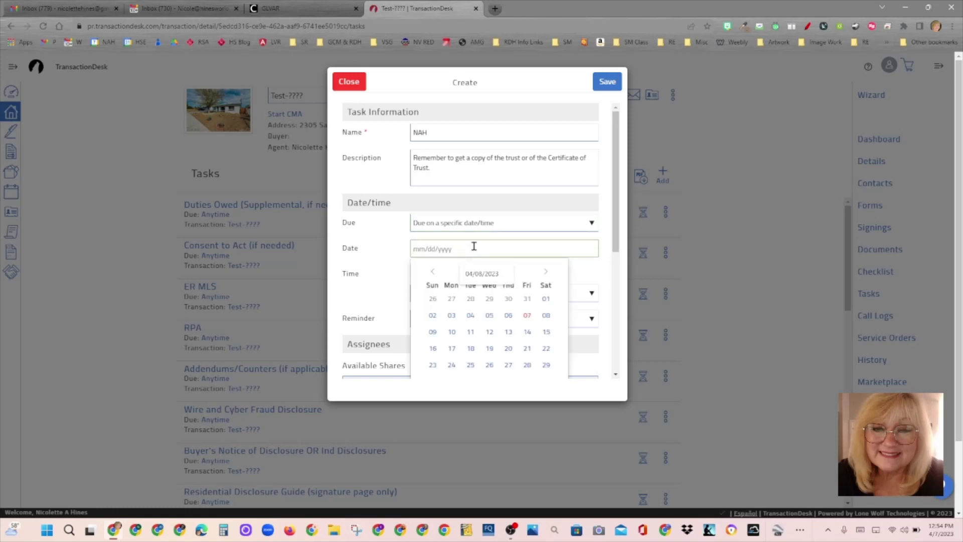
click(452, 332)
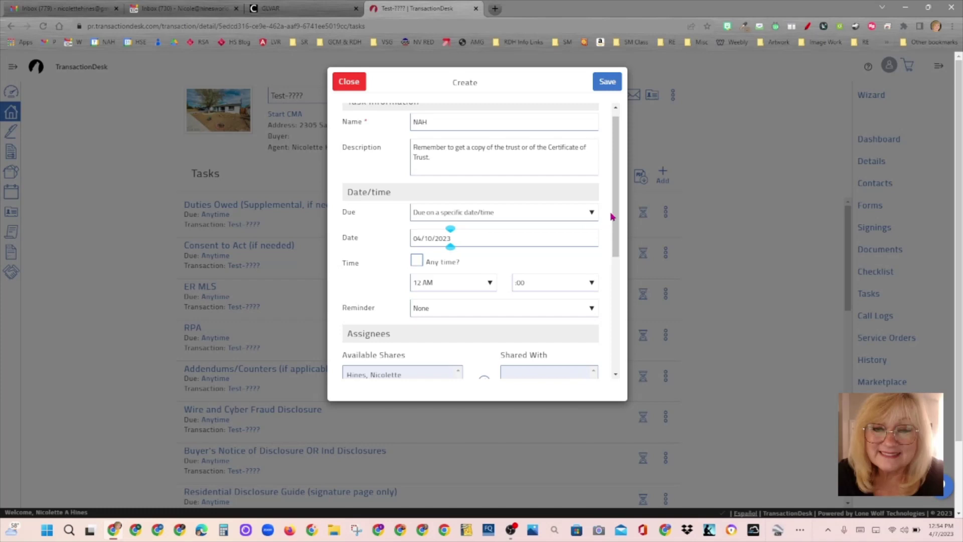
click(416, 262)
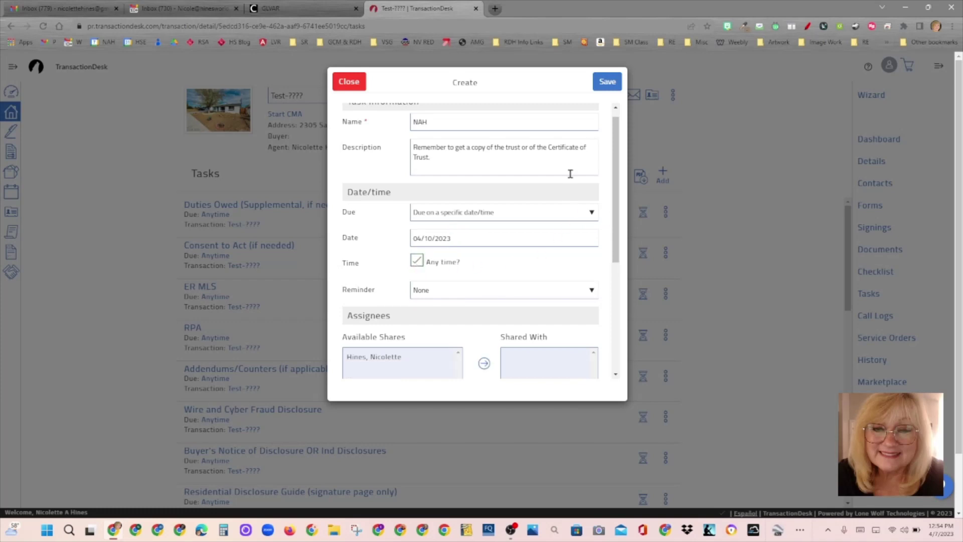
click(608, 83)
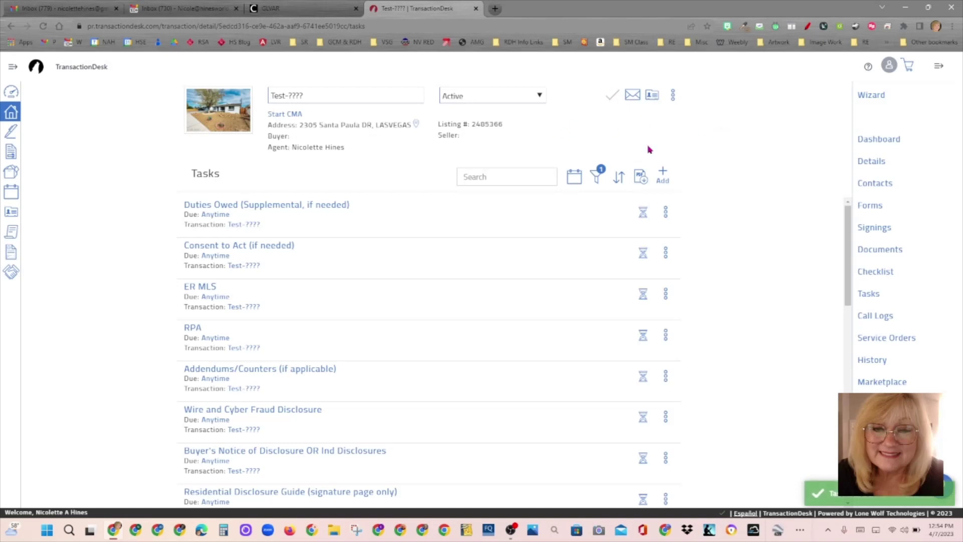
- Unlock the transaction dashboard and drop a Tasks widget onto it
click(878, 140)
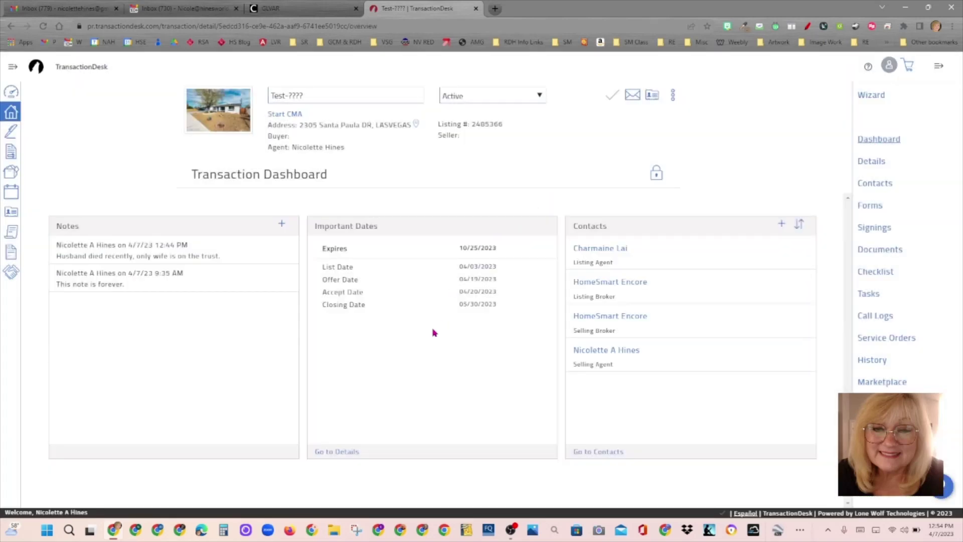
click(656, 175)
drag(426, 243, 646, 245)
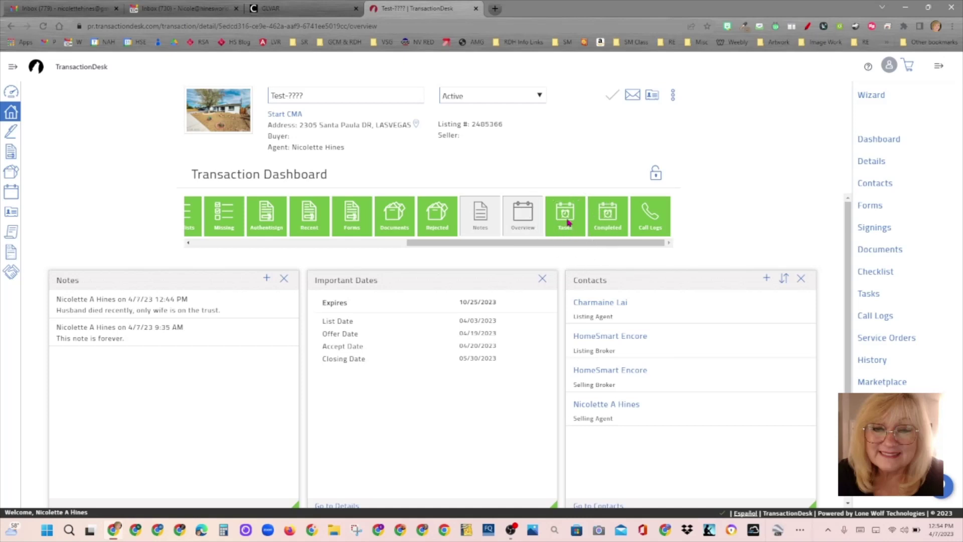
drag(567, 217, 550, 297)
- Shorten the Notes panel so the Tasks widget sits beneath it
drag(846, 229, 857, 333)
drag(295, 361, 296, 237)
scroll(663, 325, up, 3)
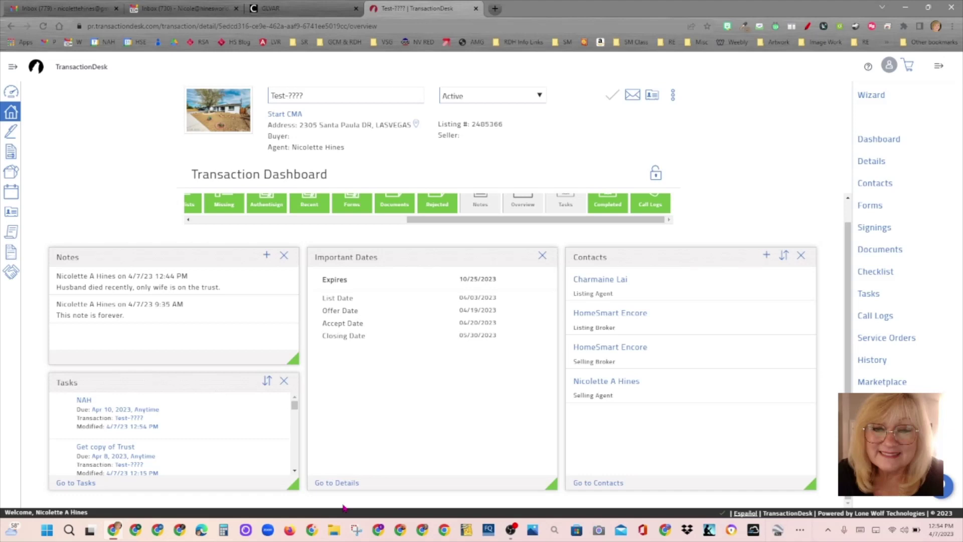
- Shorten the Important Dates panel
mouse_move(550, 485)
mouse_down()
mouse_move(542, 368)
mouse_move(540, 460)
mouse_move(554, 497)
mouse_up()
mouse_move(295, 404)
mouse_down()
mouse_move(294, 427)
mouse_move(295, 401)
mouse_up()
drag(554, 485, 552, 364)
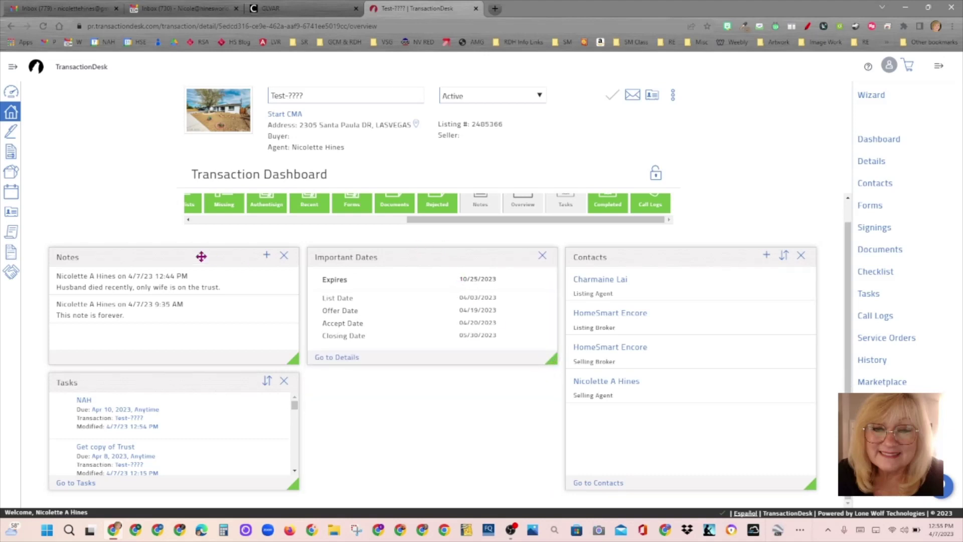
- Move Notes and Important Dates to the middle, putting an enlarged Tasks widget top-left
drag(193, 254, 408, 251)
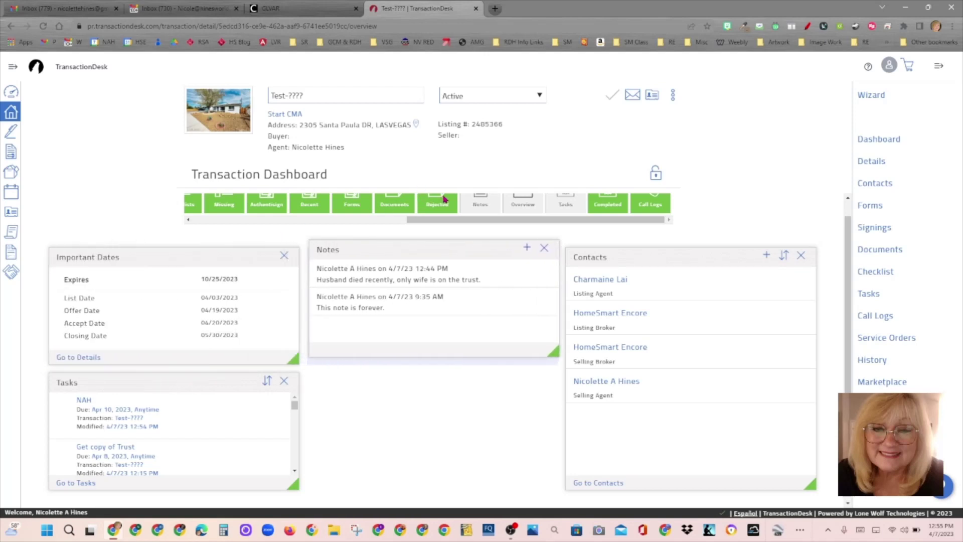
drag(198, 256, 436, 401)
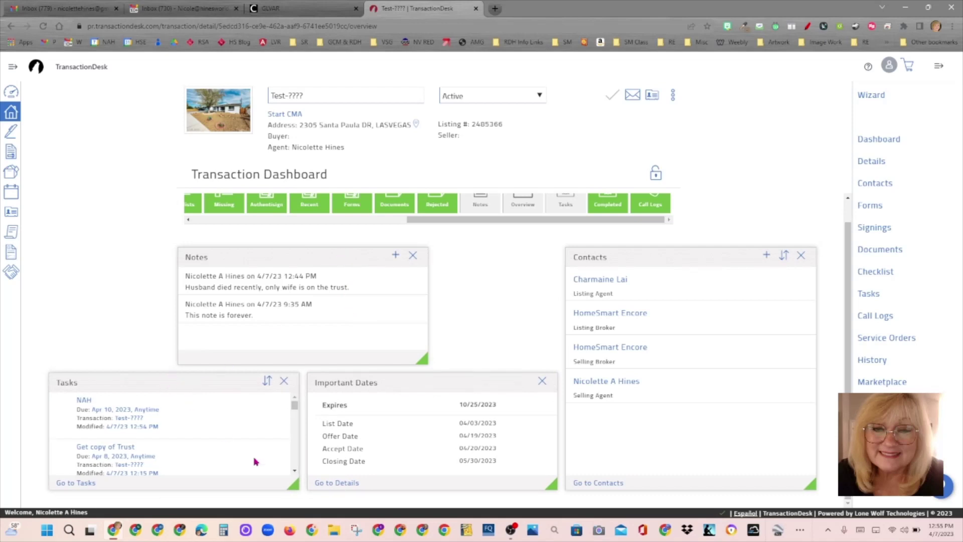
drag(294, 485, 297, 529)
drag(284, 254, 407, 256)
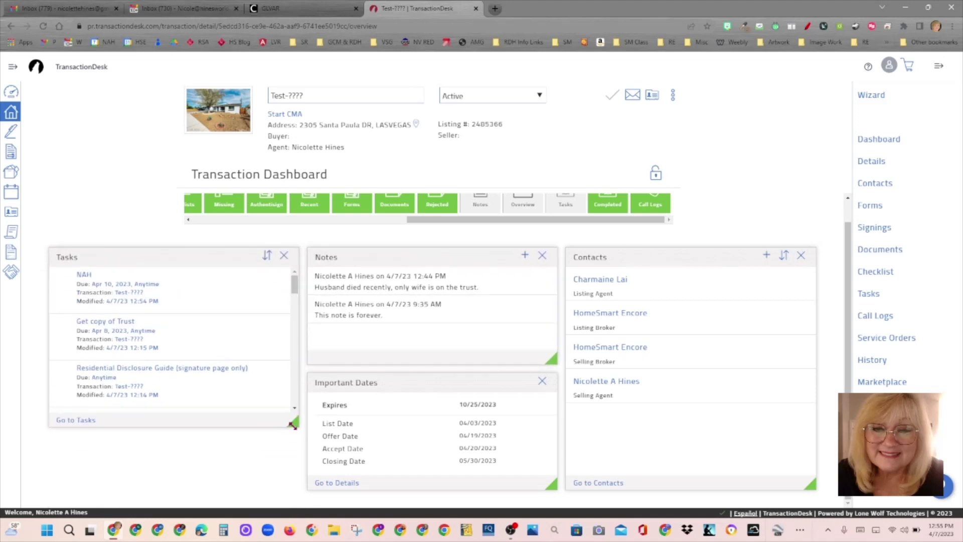
drag(294, 425, 292, 488)
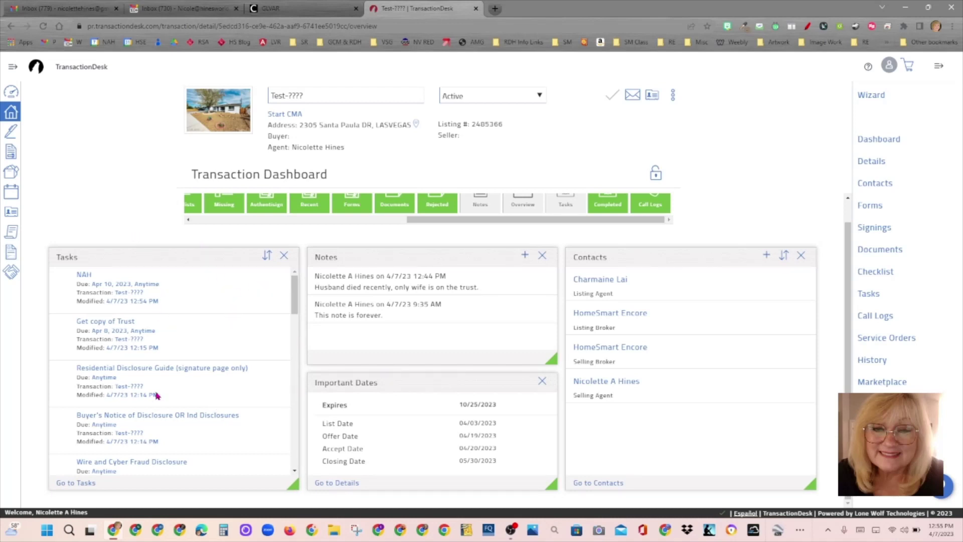
- On the full Tasks page, mark the Get copy of Trust task complete
click(79, 481)
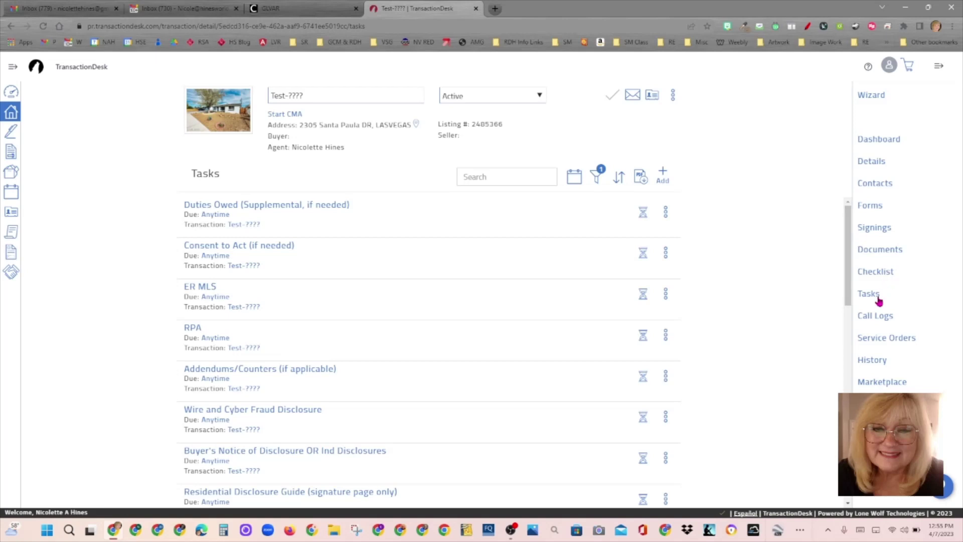
drag(852, 260, 858, 466)
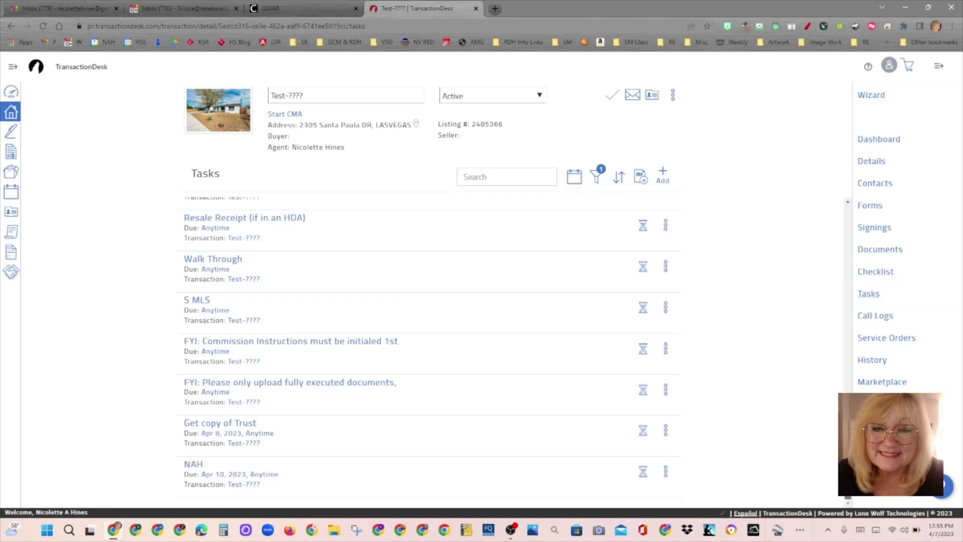
click(644, 432)
click(886, 137)
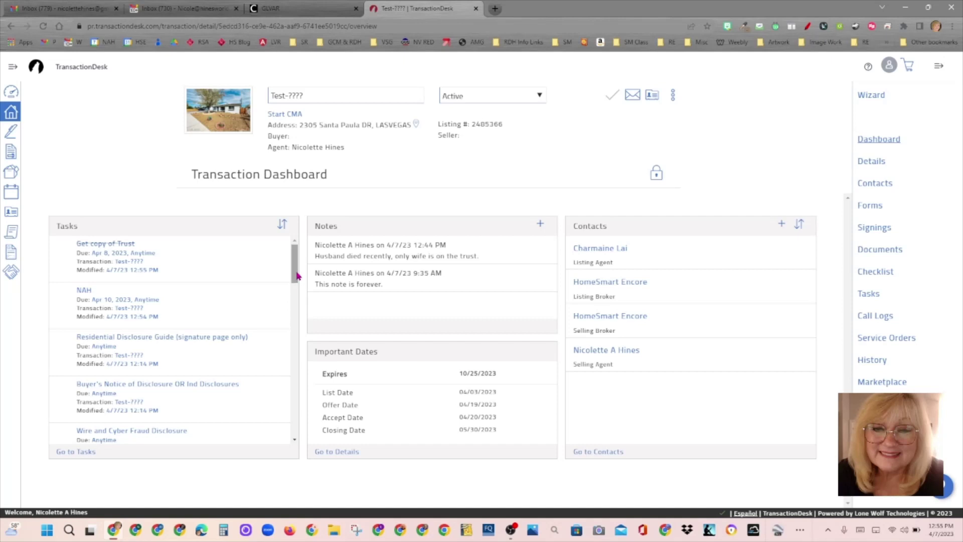
click(297, 289)
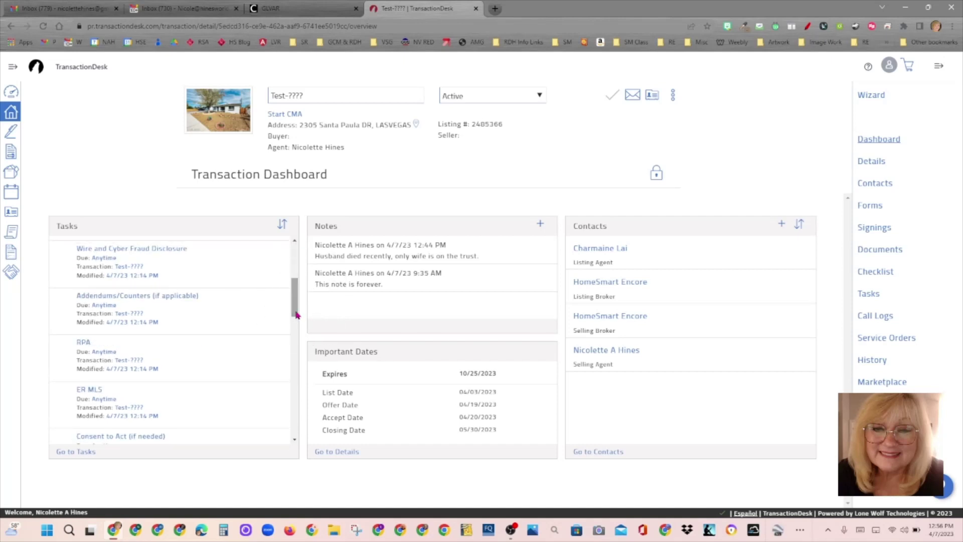
drag(296, 315, 295, 273)
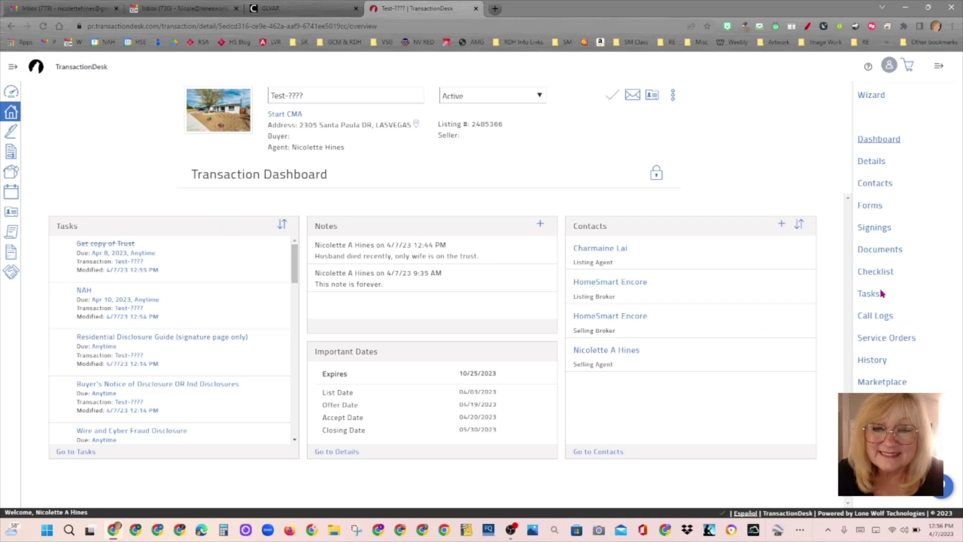
click(881, 273)
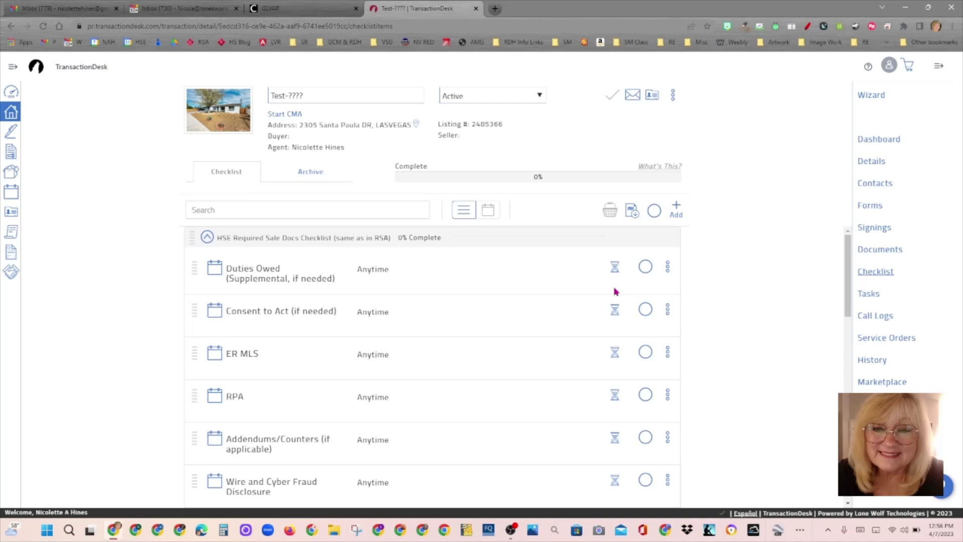
click(861, 296)
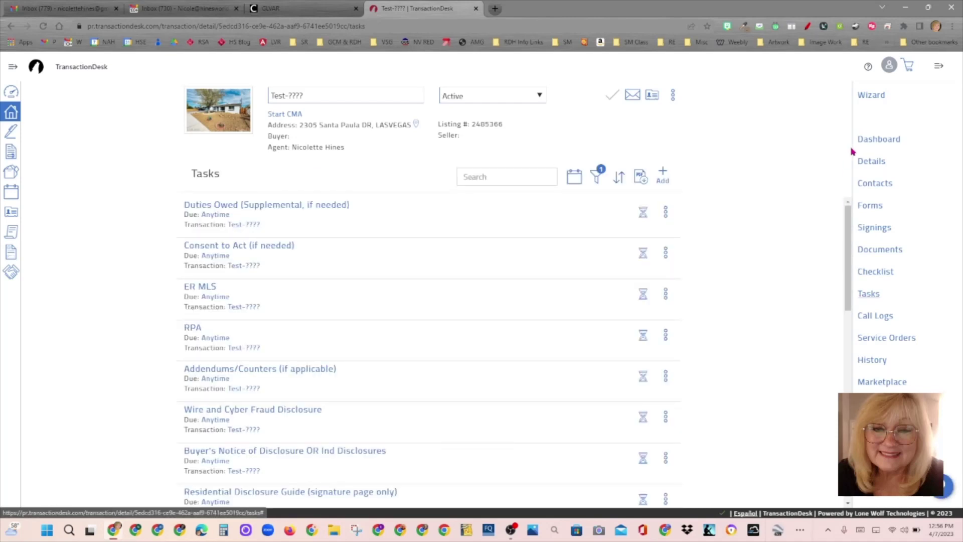
click(873, 140)
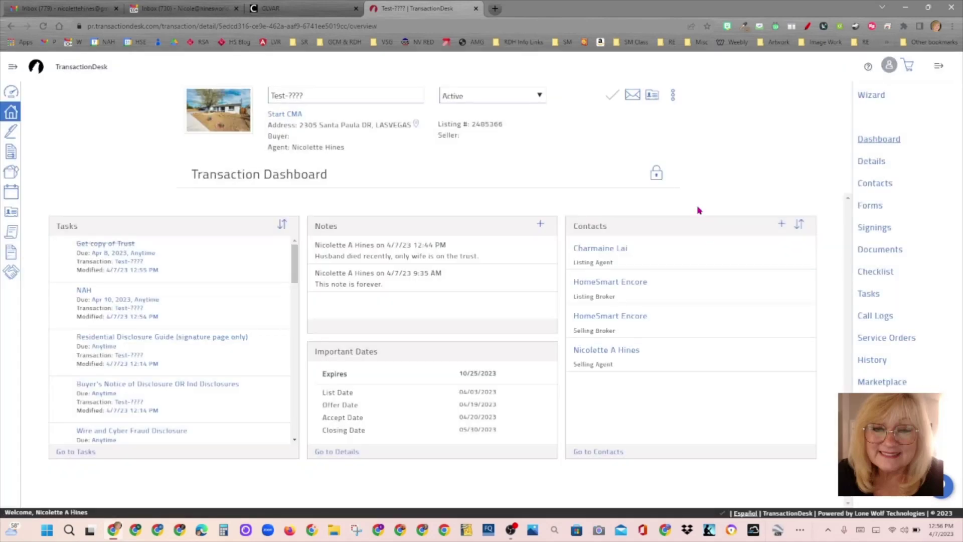
- Unlock the dashboard, add a Completed Tasks widget, then remove it again
click(657, 171)
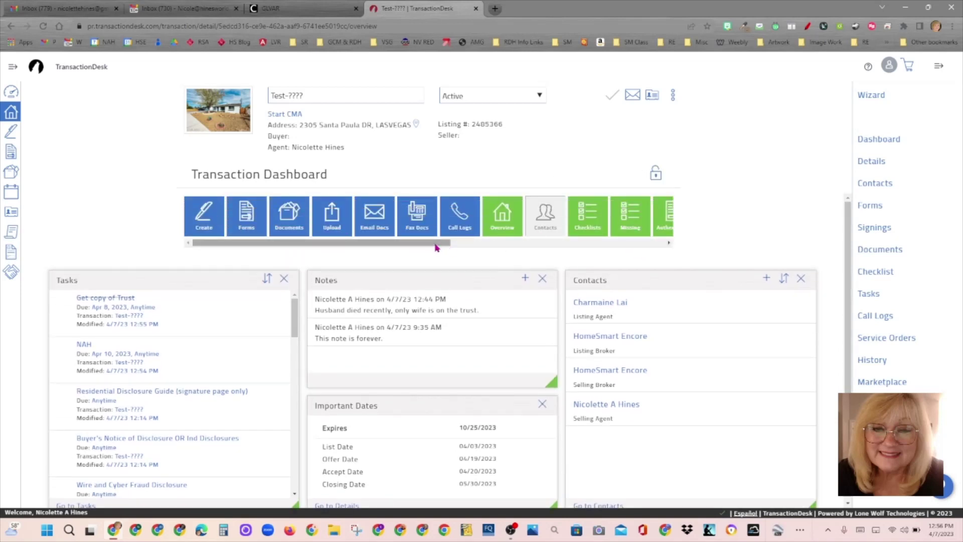
drag(434, 245, 654, 252)
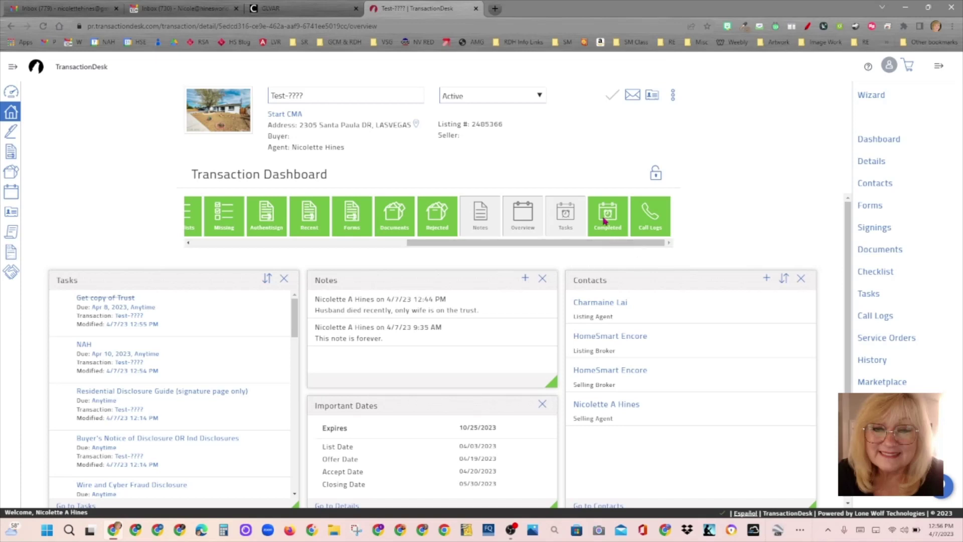
drag(604, 221, 570, 307)
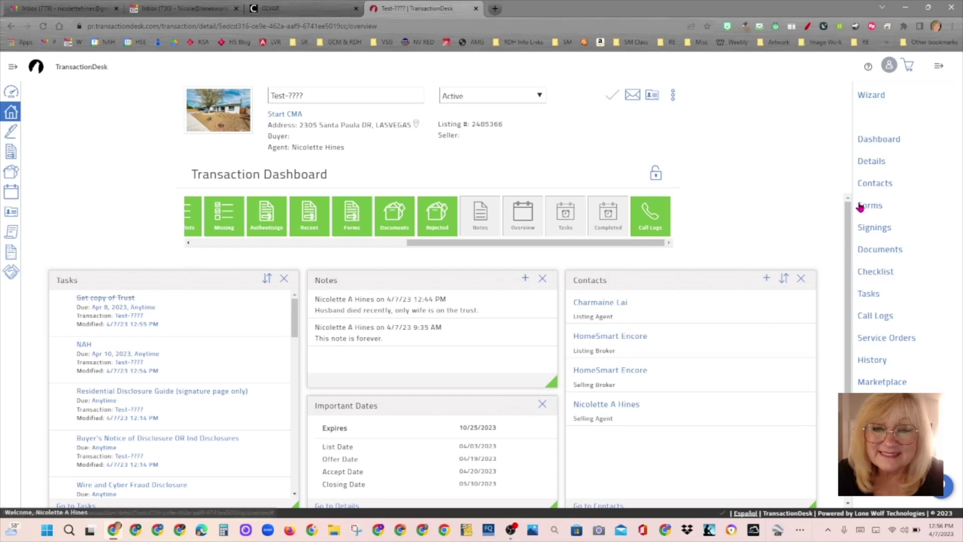
drag(854, 204, 854, 348)
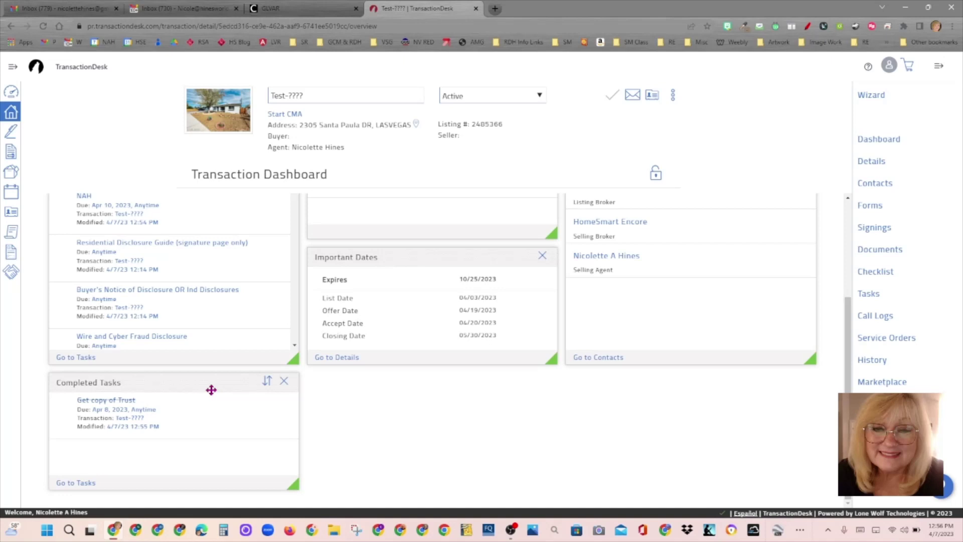
click(284, 382)
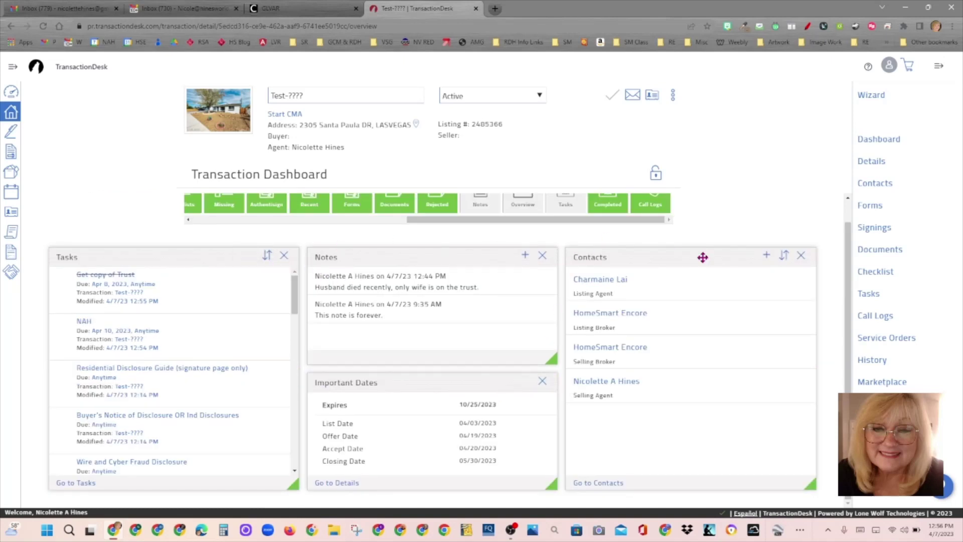
- Scroll and shift the row of widget shortcuts on the unlocked dashboard
mouse_move(636, 218)
mouse_down()
mouse_move(579, 215)
mouse_move(629, 218)
mouse_up()
scroll(702, 244, up, 1)
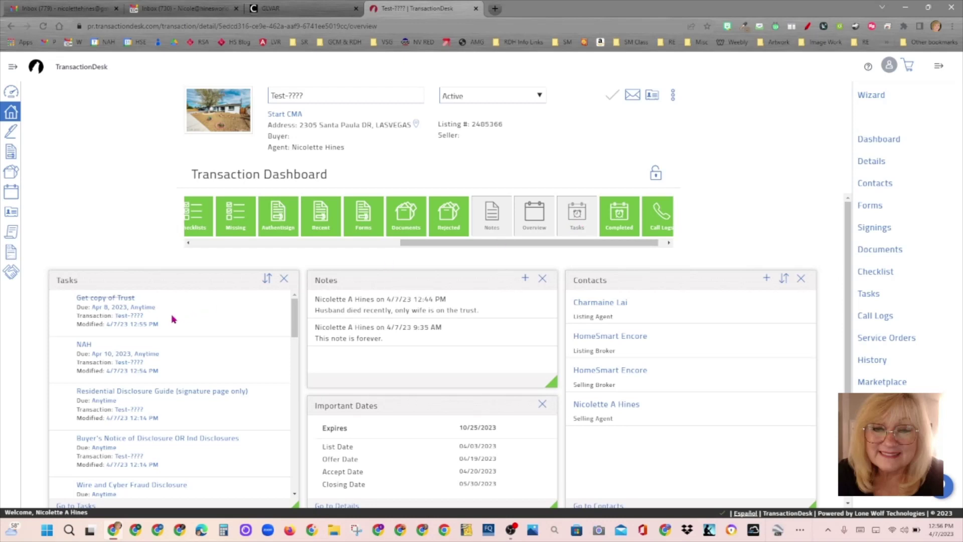
drag(538, 245, 611, 242)
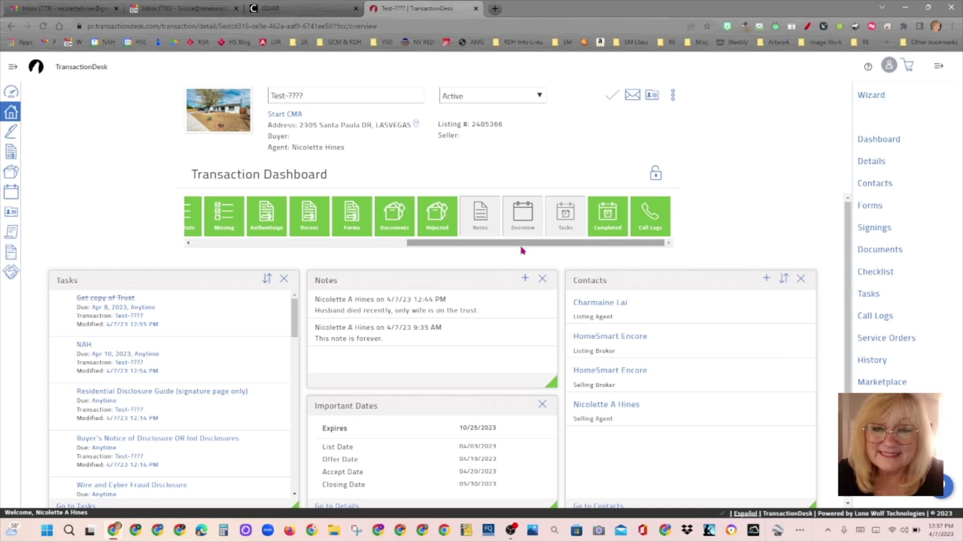
drag(499, 245, 376, 246)
- Add and enlarge a Checklist items status widget, remove it, then lock the dashboard
drag(404, 216, 404, 269)
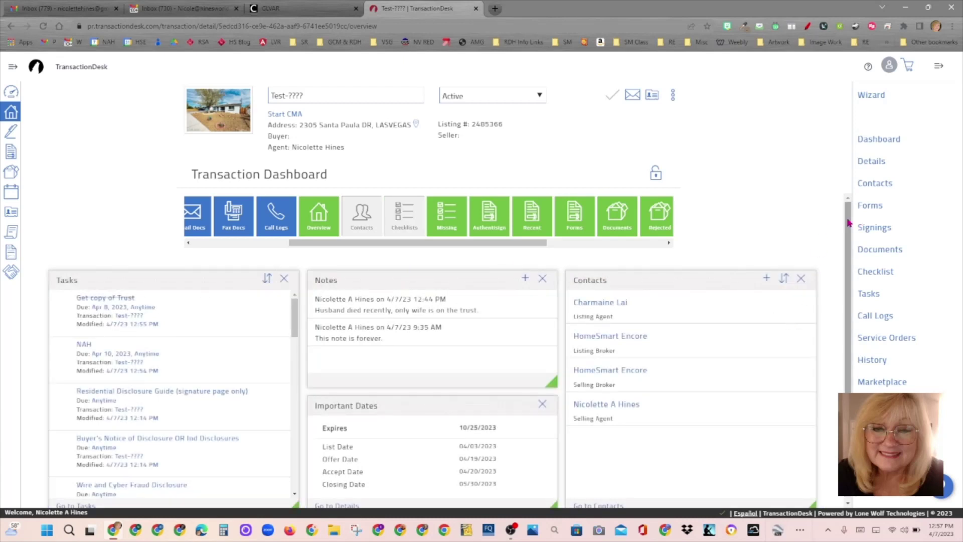
drag(847, 213, 855, 342)
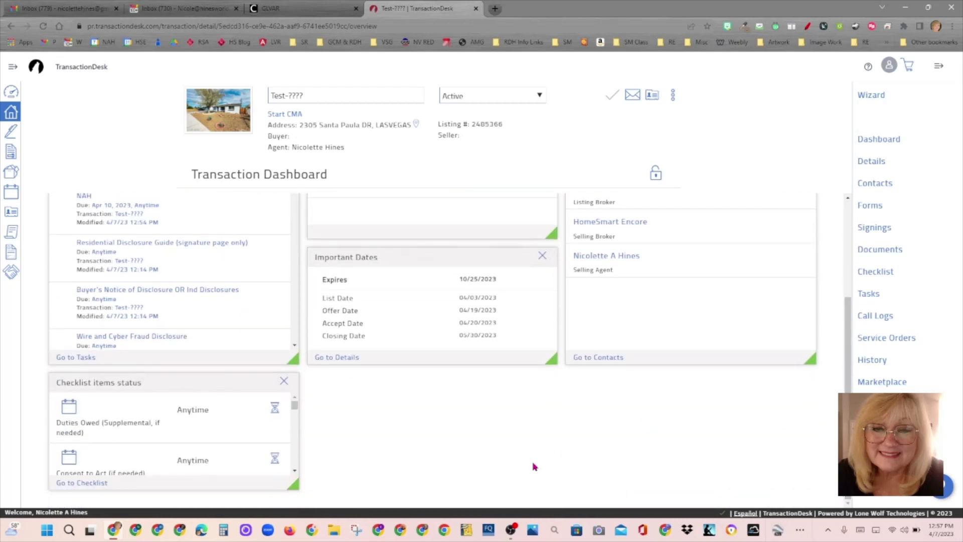
drag(292, 486, 301, 506)
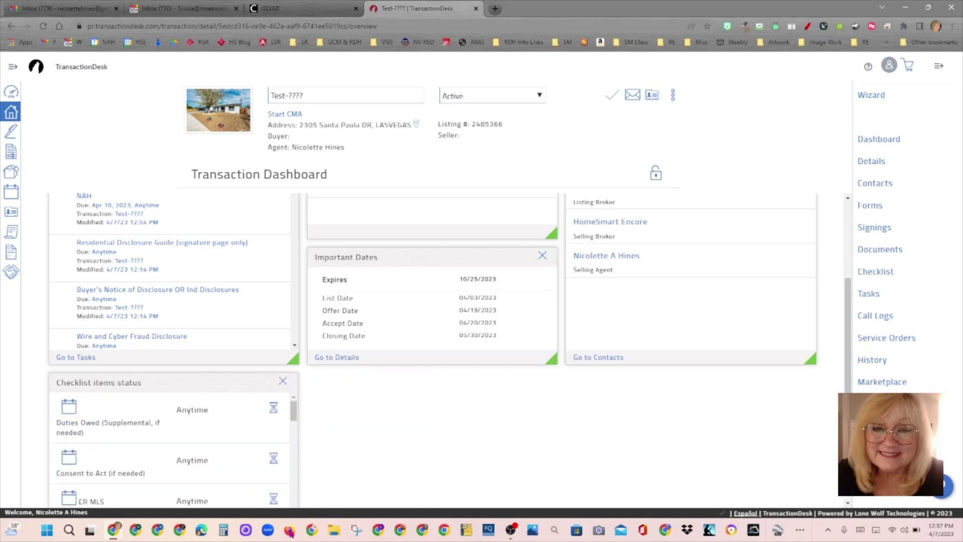
click(284, 382)
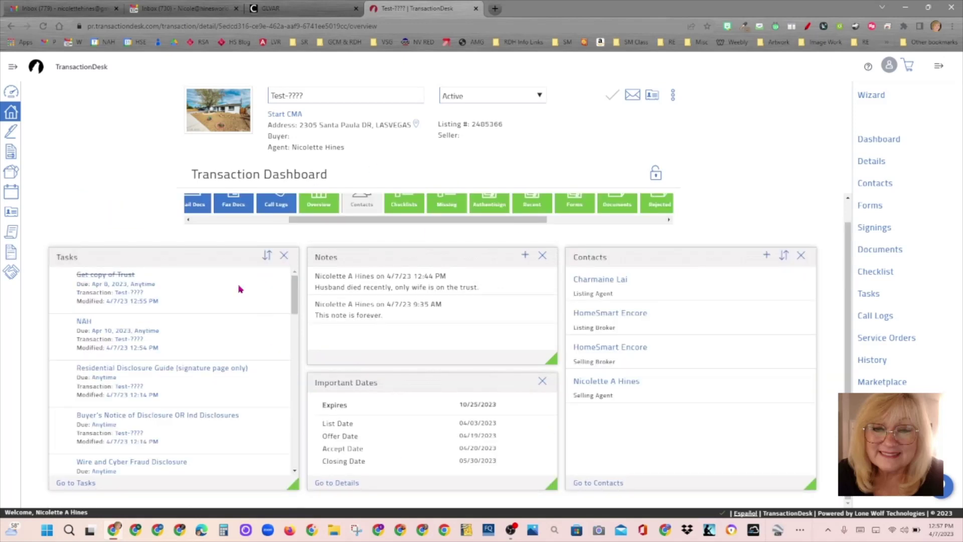
click(656, 175)
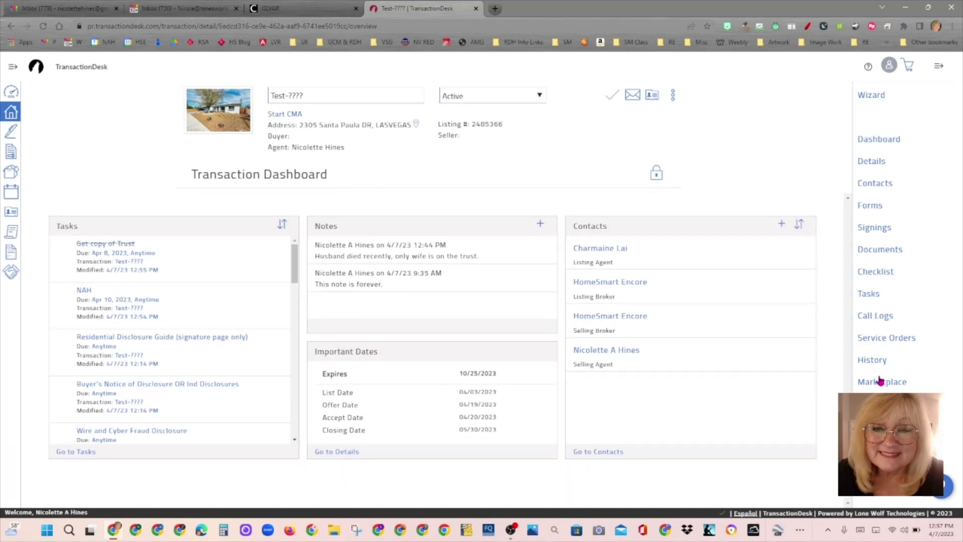
- Check the Duties Owed and Consent to Act action menus, ending on the HSE Required Sale Docs Checklist at 0%
click(872, 275)
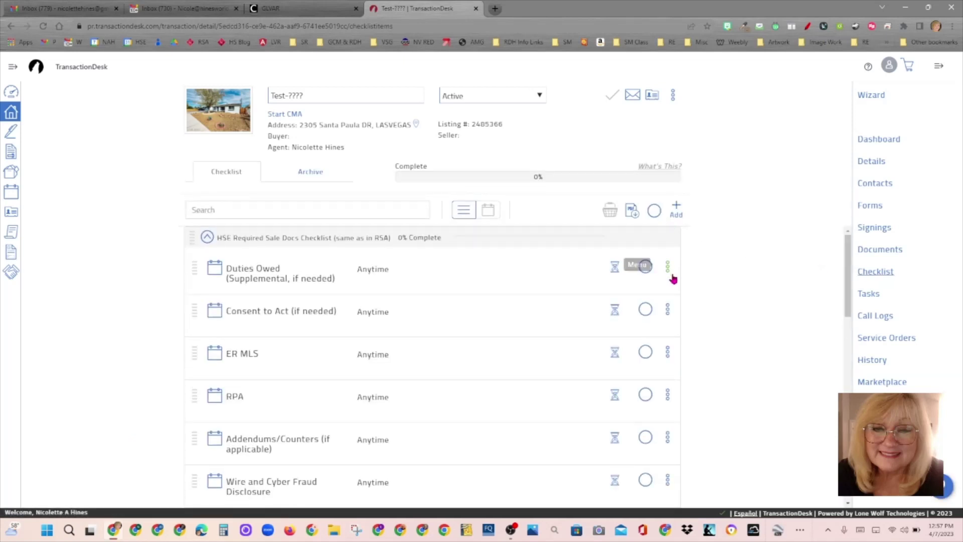
click(668, 267)
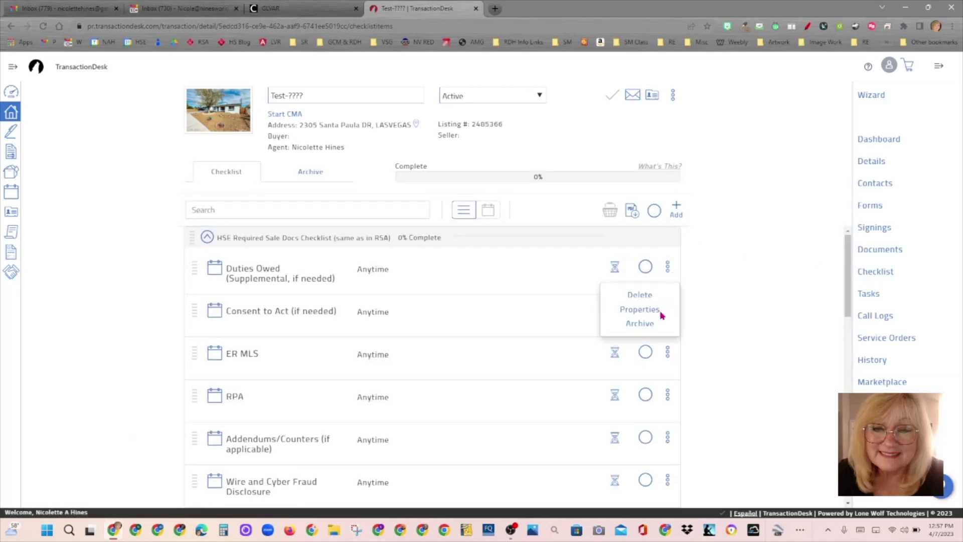
click(868, 294)
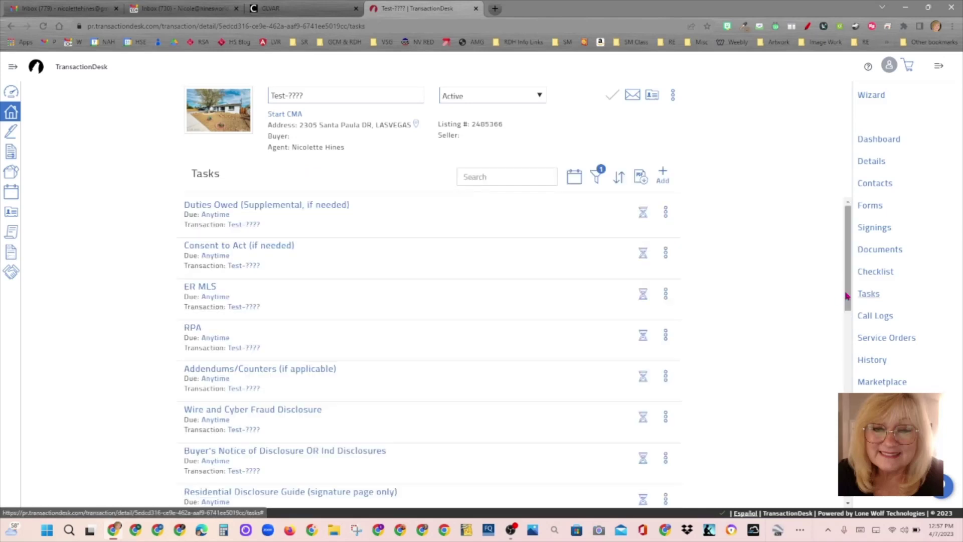
click(666, 253)
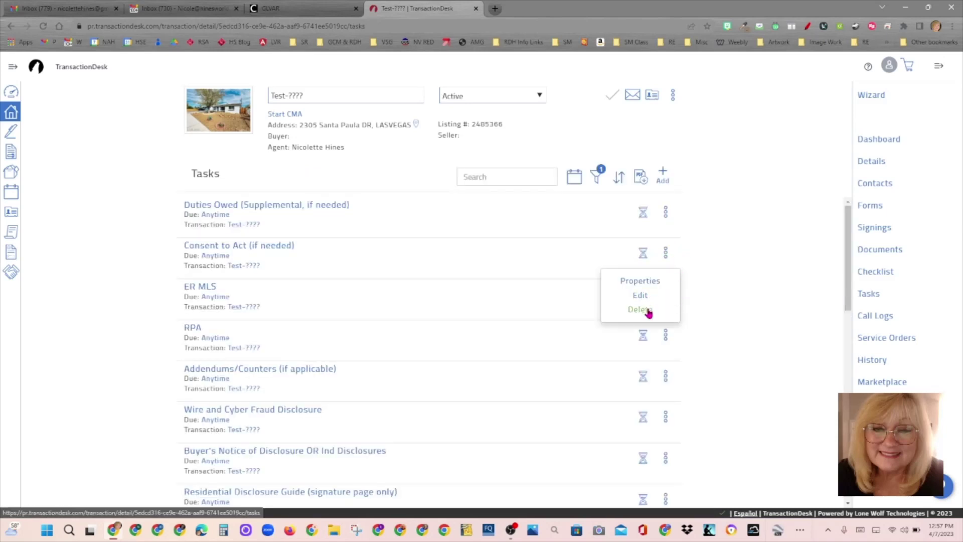
click(797, 274)
drag(850, 228, 819, 217)
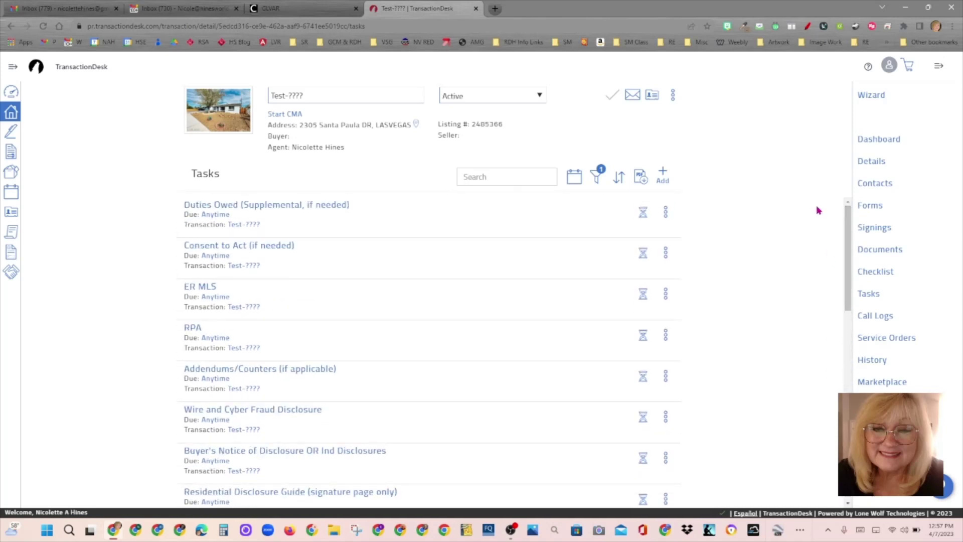
click(876, 272)
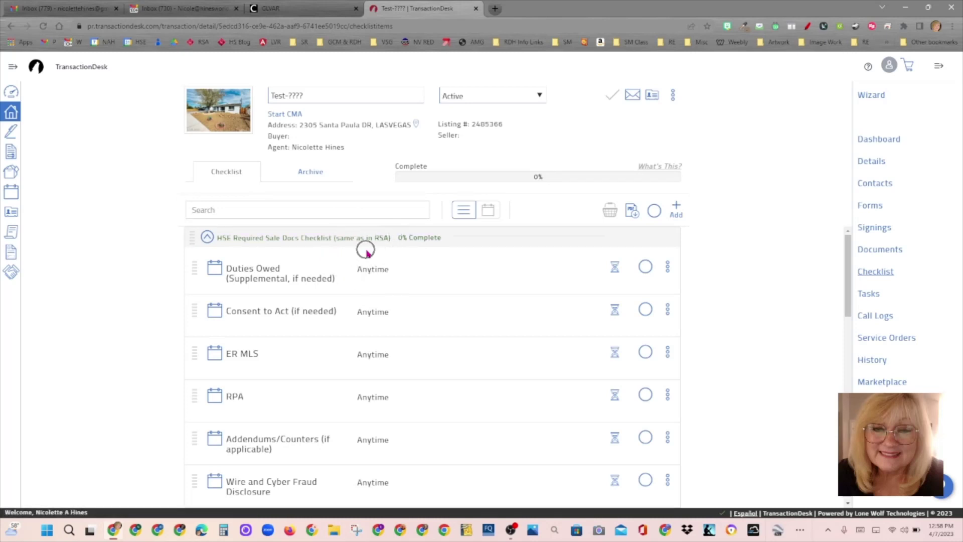
- Scan the task list, then go back to the dashboard with its Tasks, Notes, Important Dates and Contacts widgets
click(869, 296)
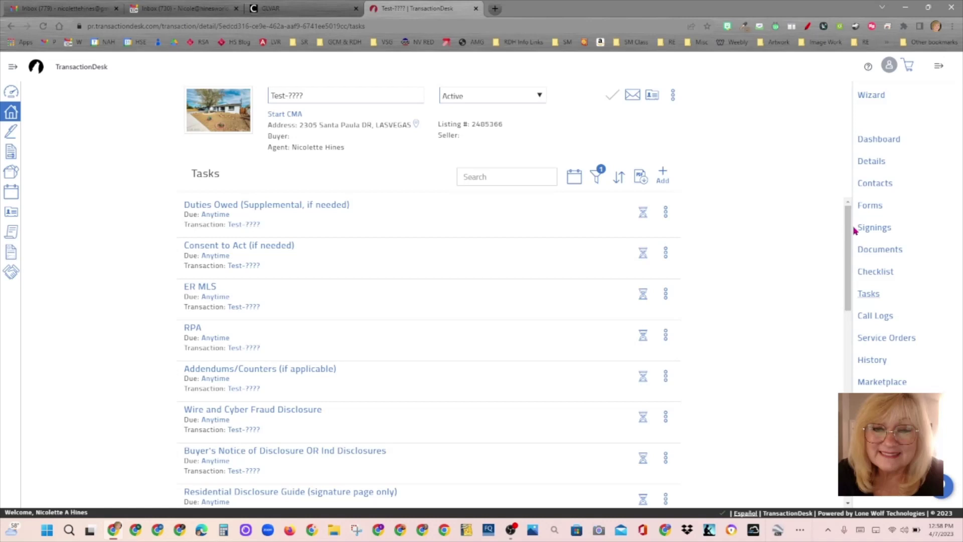
mouse_move(853, 228)
mouse_down()
mouse_move(848, 406)
mouse_move(847, 228)
mouse_up()
click(885, 145)
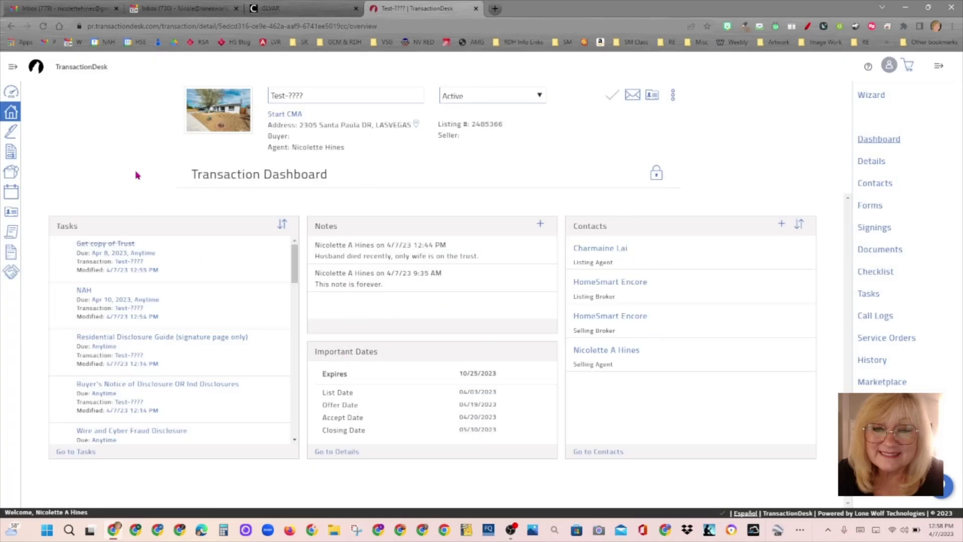
click(14, 95)
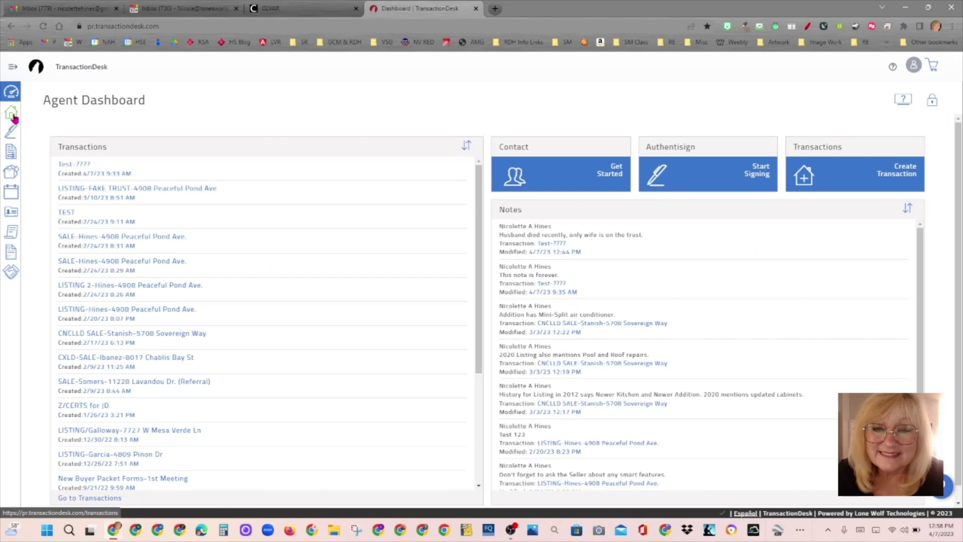
click(11, 115)
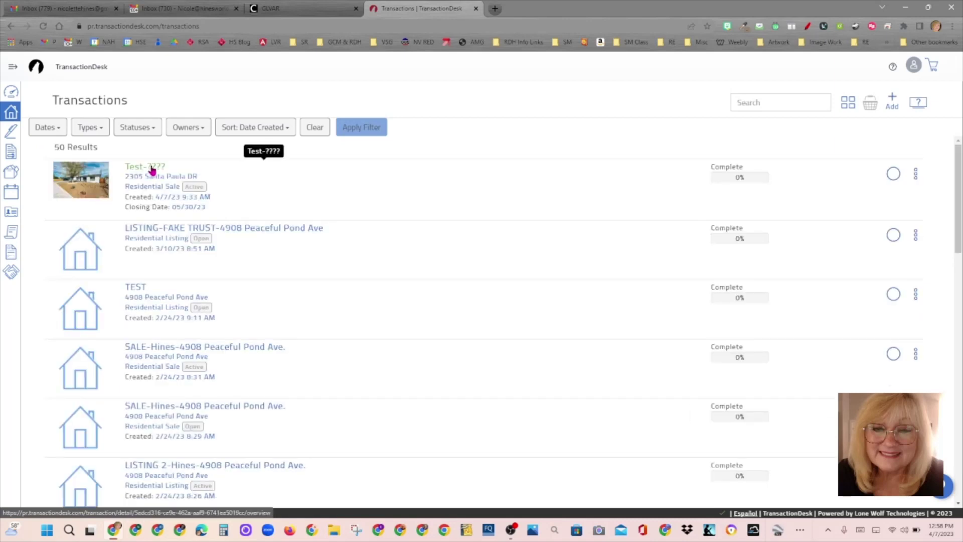
click(151, 170)
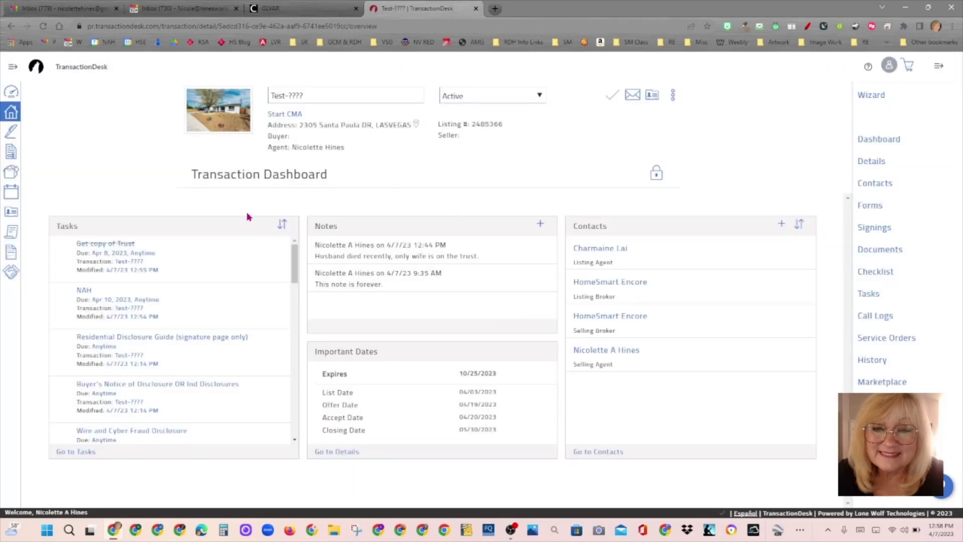